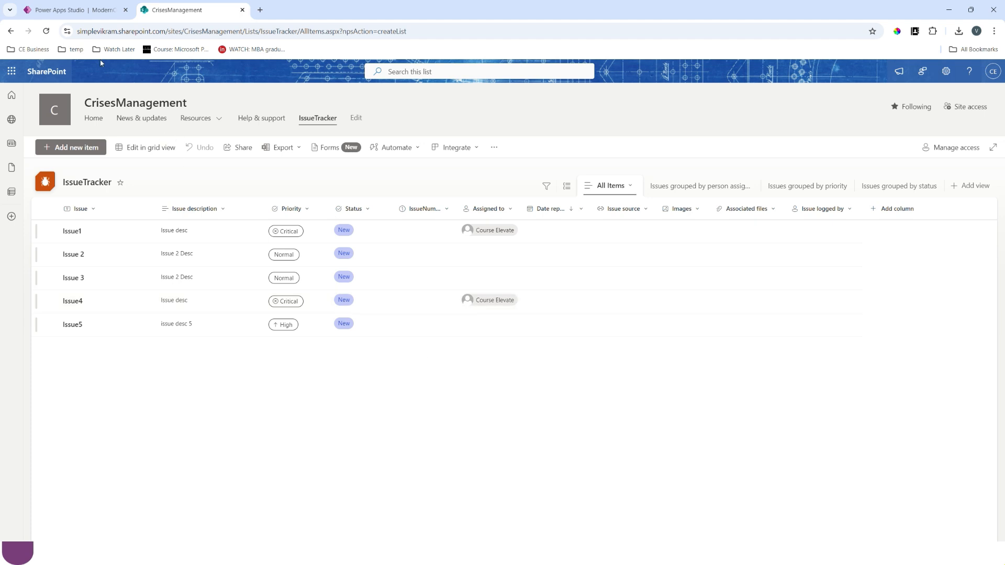
# - Switch to Power Apps Studio and start adding a SharePoint data source that connects directly through cloud services
pyautogui.click(91, 15)
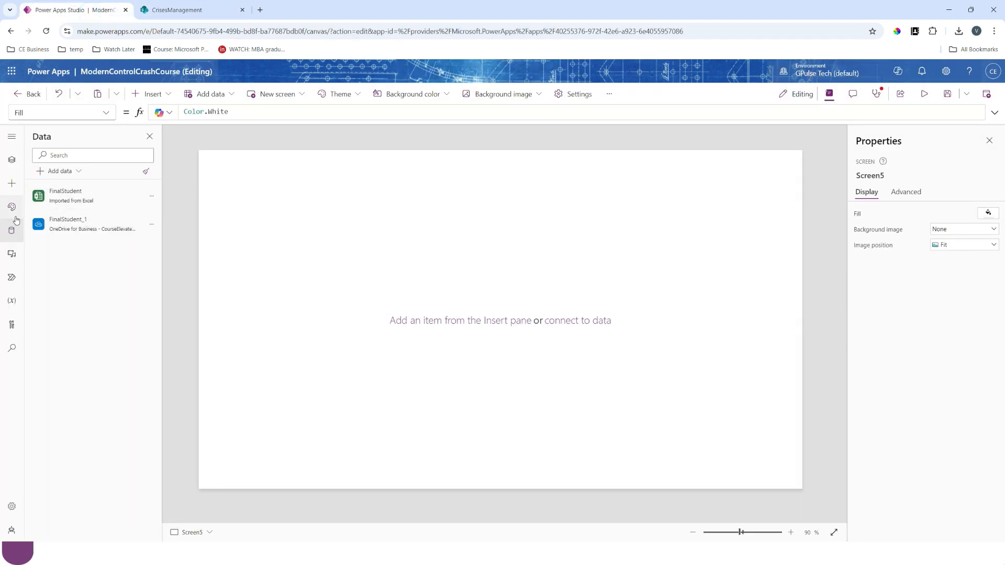
pyautogui.click(70, 171)
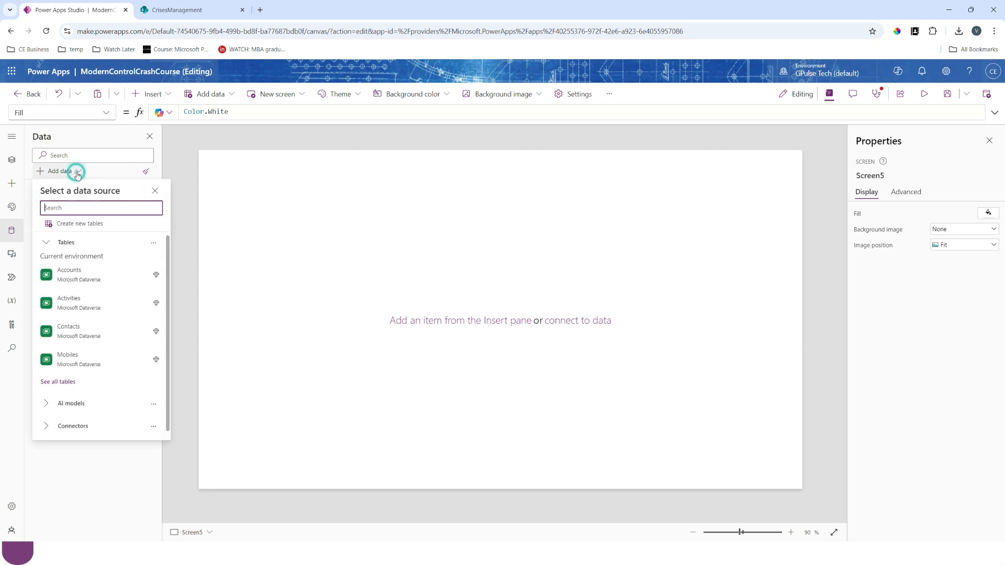
pyautogui.scroll(-5, 109, 375)
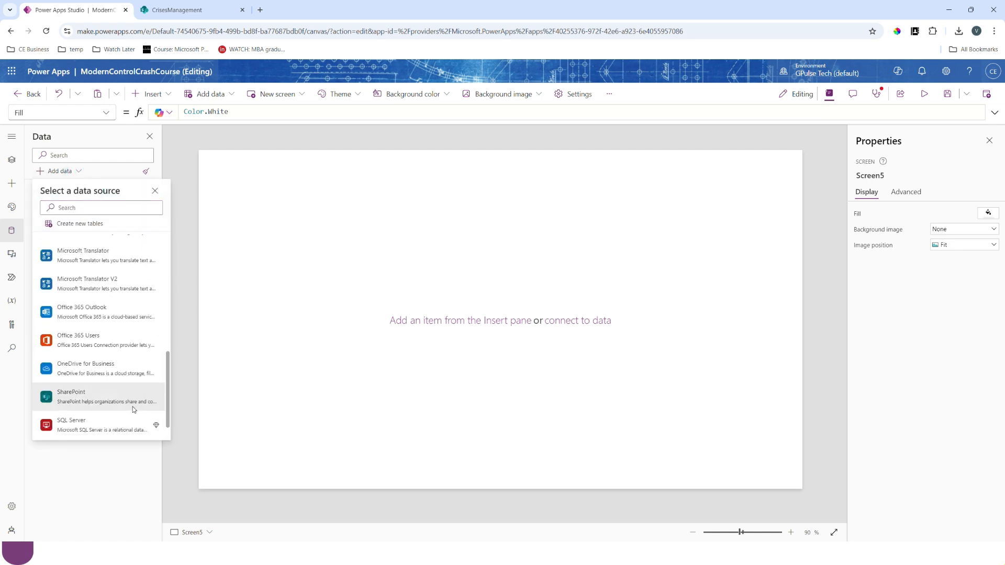
pyautogui.click(90, 395)
pyautogui.click(69, 209)
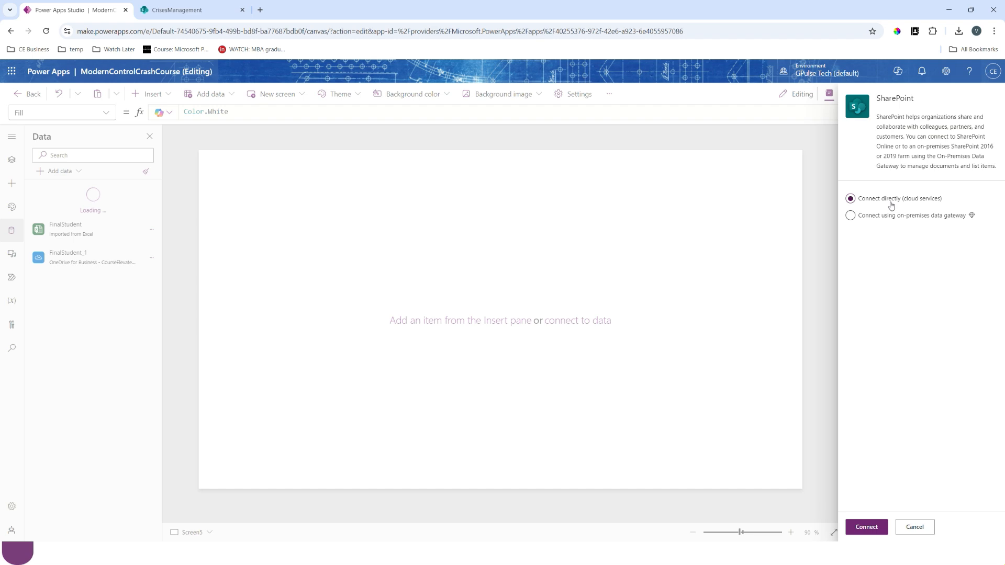
pyautogui.click(873, 532)
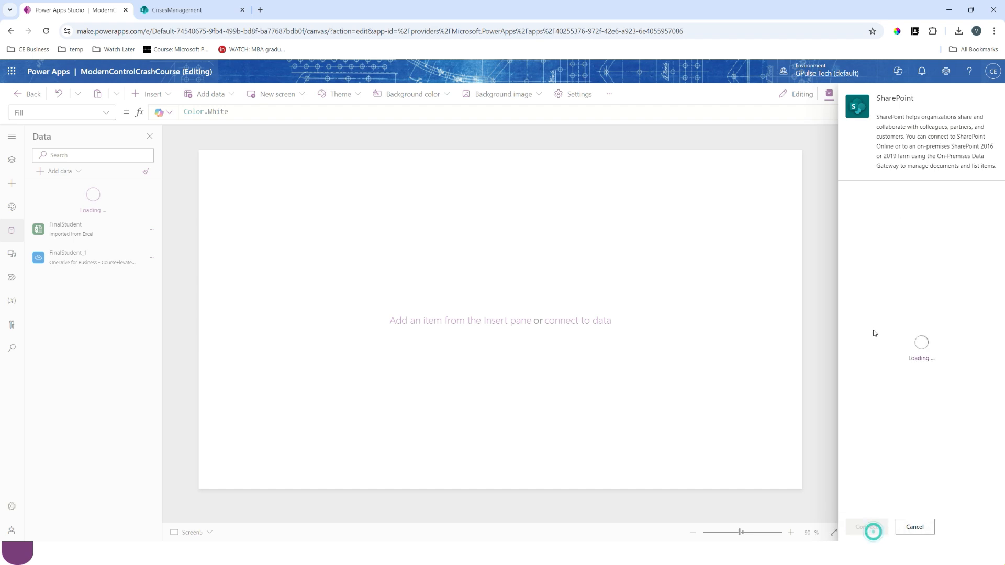
# - Copy the IssueTracker list's URL from the CrisesManagement SharePoint site and use it to connect to that site
pyautogui.click(177, 10)
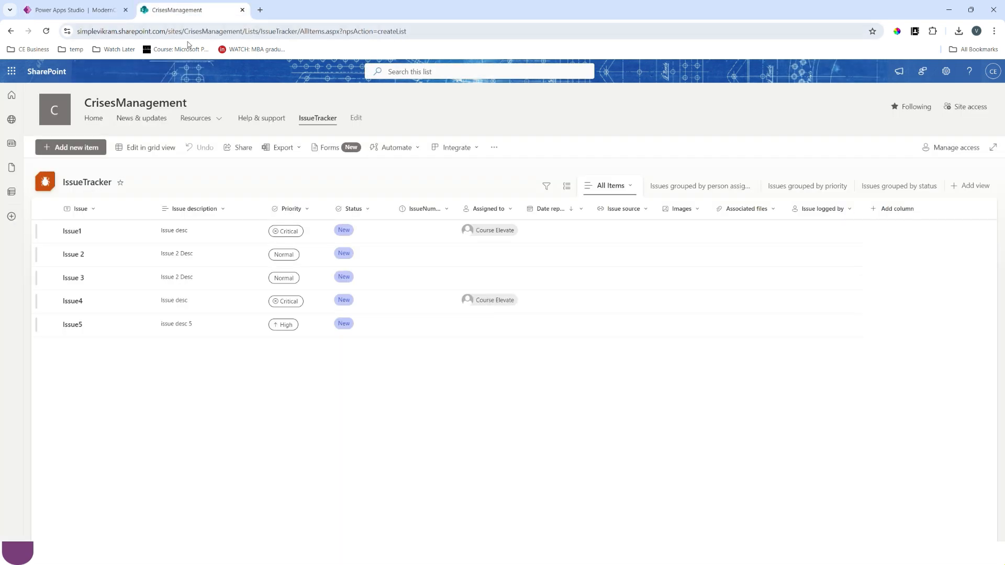
pyautogui.moveTo(299, 31); pyautogui.dragTo(76, 20)
pyautogui.hotkey('ctrl', 'c')
pyautogui.click(73, 10)
pyautogui.click(878, 142)
pyautogui.hotkey('ctrl', 'v')
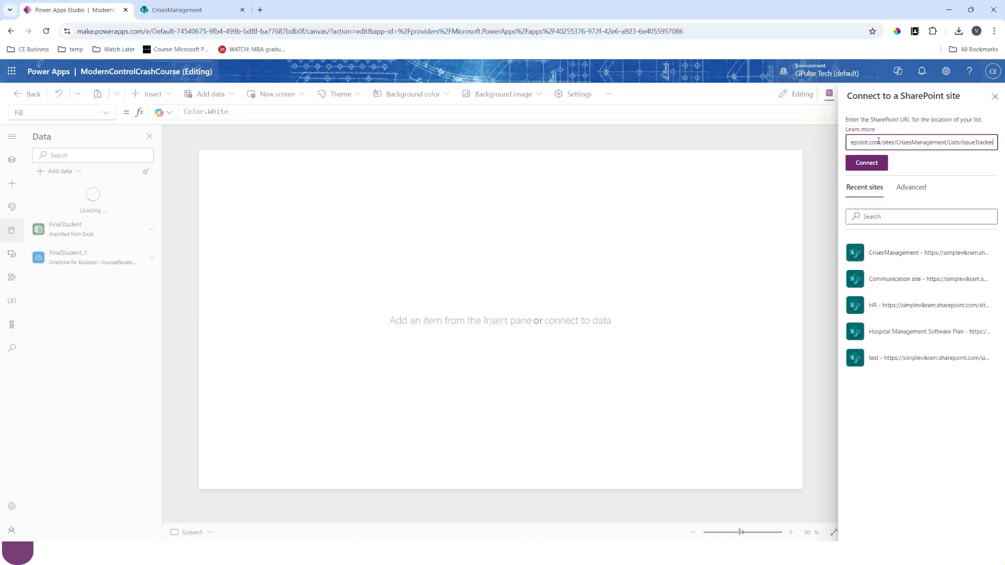
pyautogui.click(882, 166)
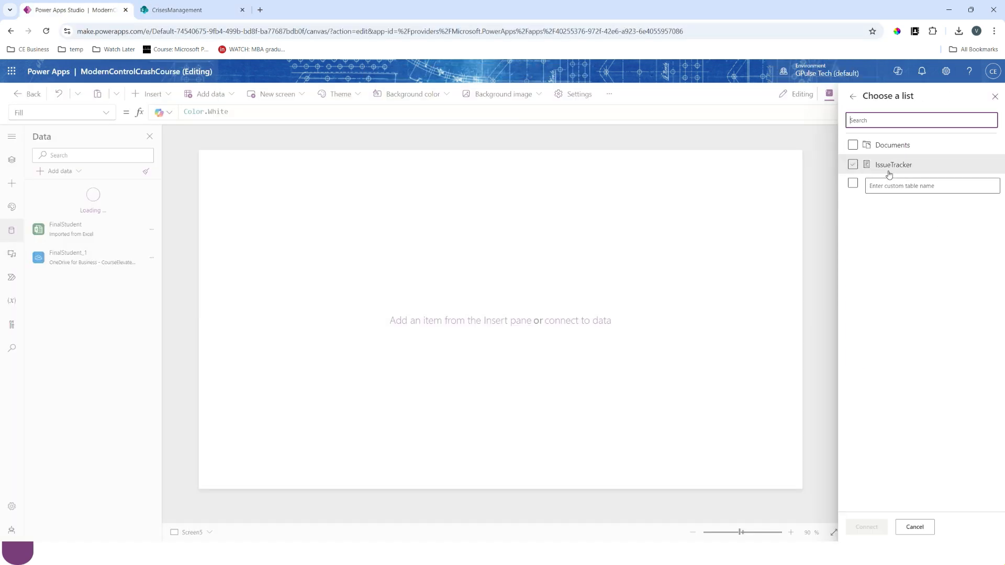
# - Choose the IssueTracker list and connect it to the app as a data source
pyautogui.click(853, 165)
pyautogui.click(865, 527)
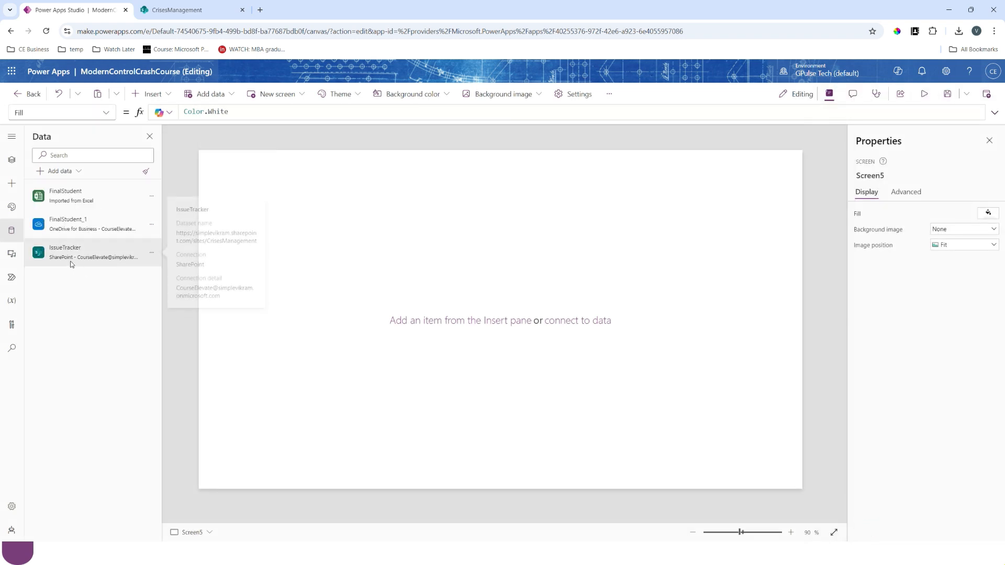
pyautogui.moveTo(74, 263)
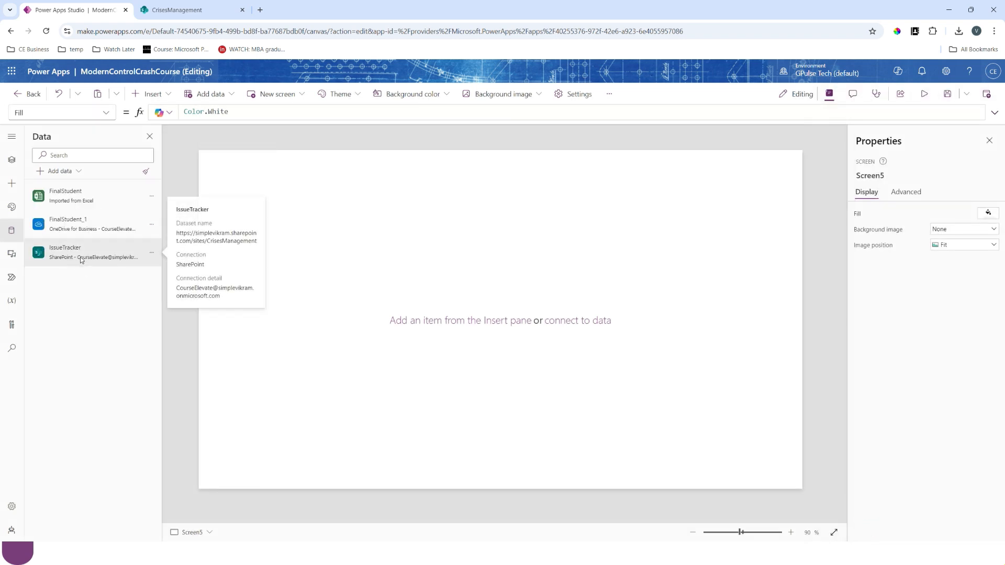
# - Insert a modern Table control on the blank Screen5
pyautogui.click(150, 94)
pyautogui.write('tab')
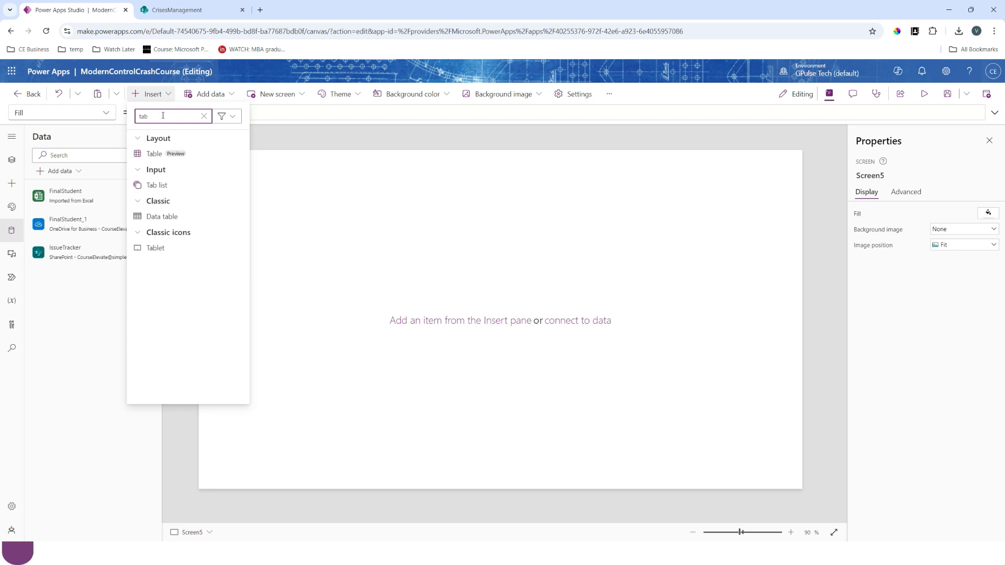
pyautogui.click(154, 153)
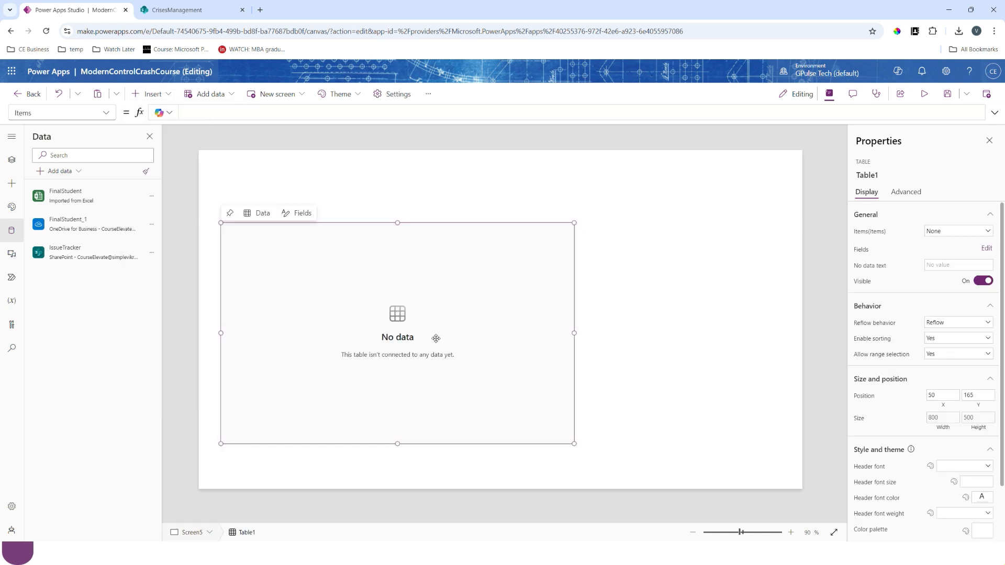
# - Bind the table to IssueTracker and enlarge it to about 1228 by 453 at about X 45, Y 110
pyautogui.click(934, 233)
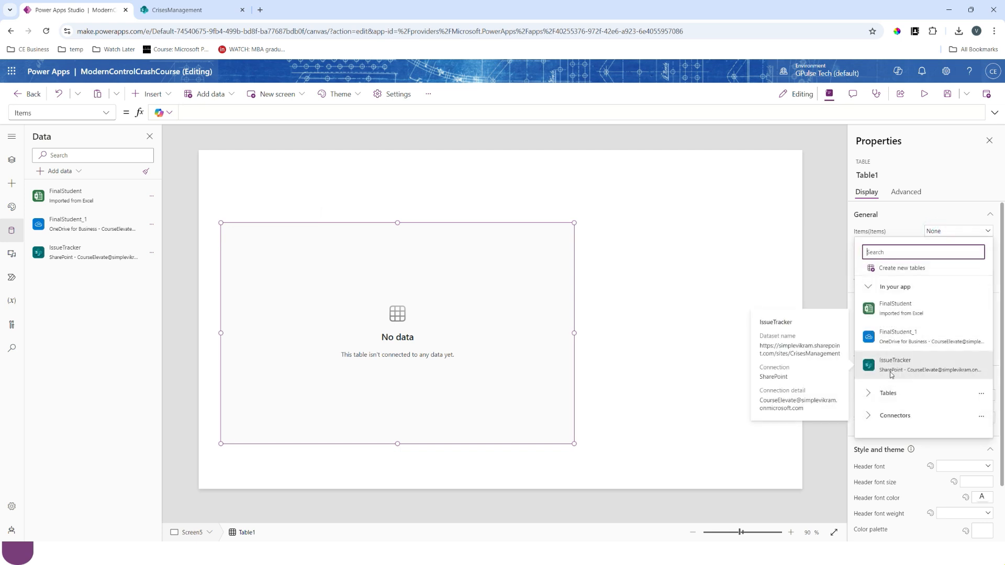
pyautogui.click(906, 370)
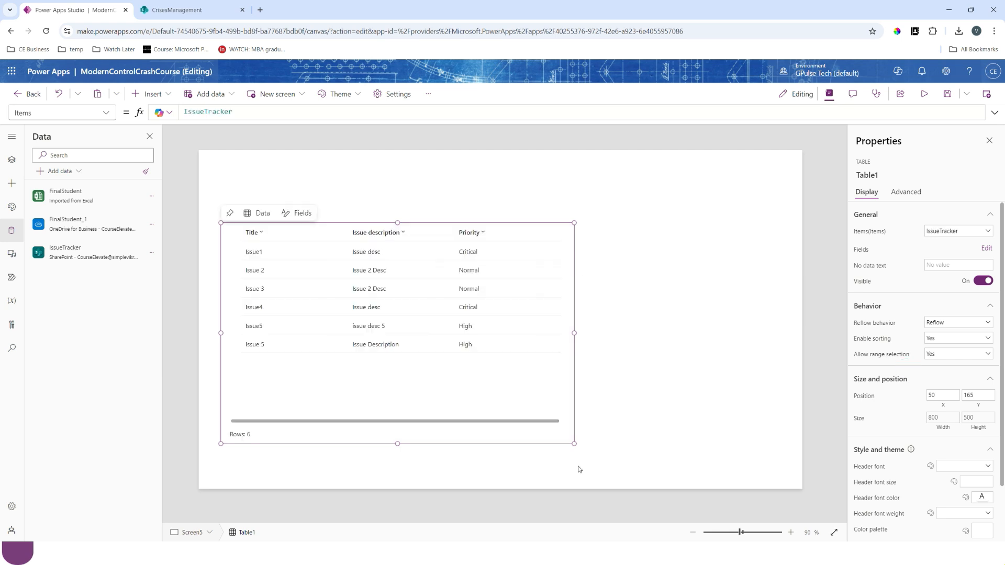
pyautogui.moveTo(572, 443); pyautogui.dragTo(755, 424)
pyautogui.moveTo(446, 226); pyautogui.dragTo(446, 203)
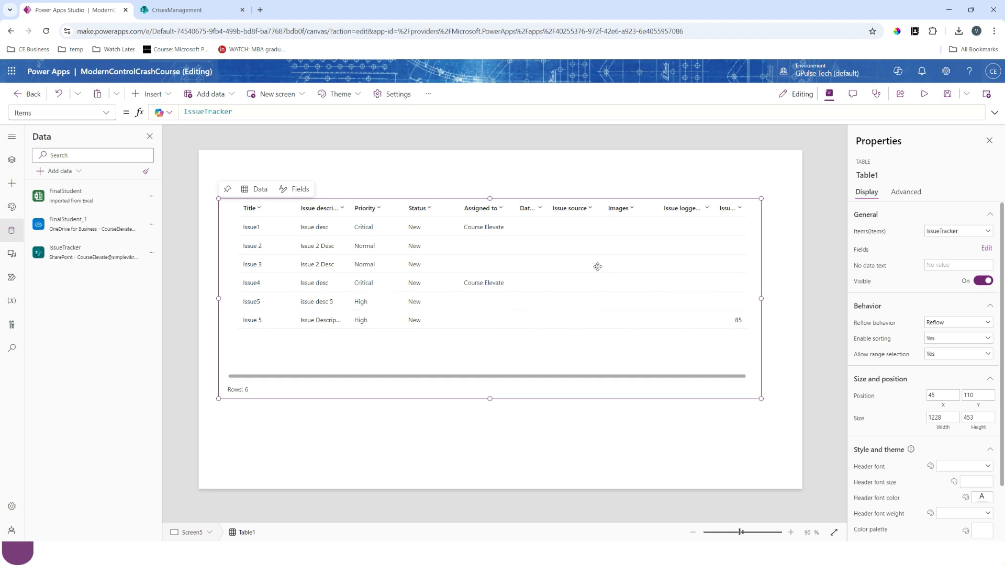
# - Remove the Assigned to, Date reported, Issue source, Images and Issue logged by fields from the table
pyautogui.click(987, 248)
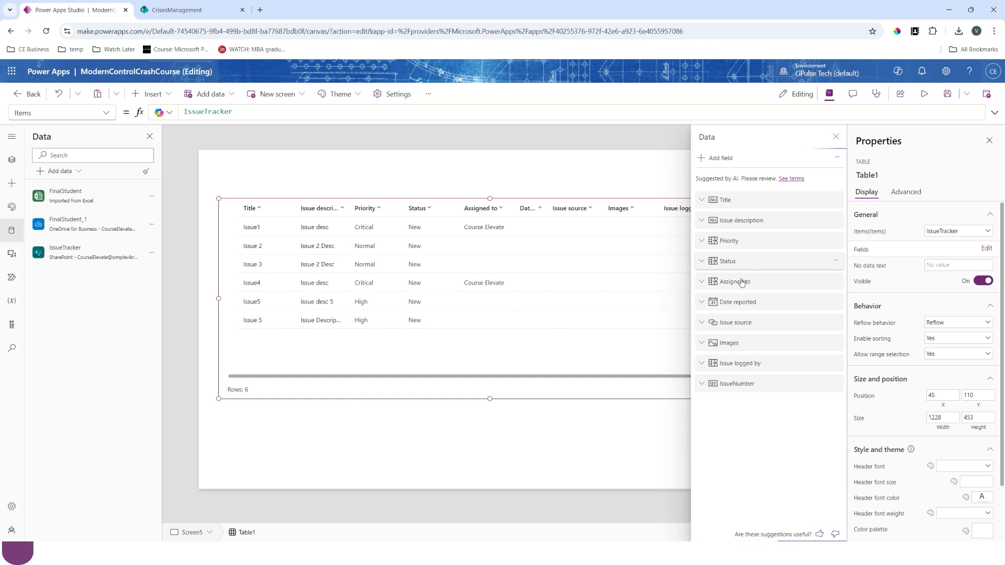
pyautogui.click(836, 281)
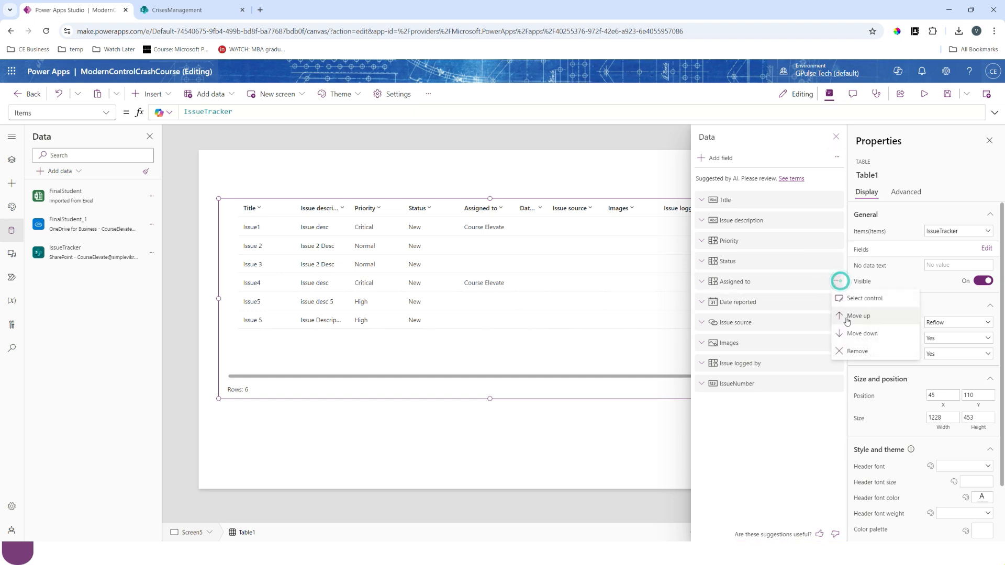
pyautogui.click(849, 354)
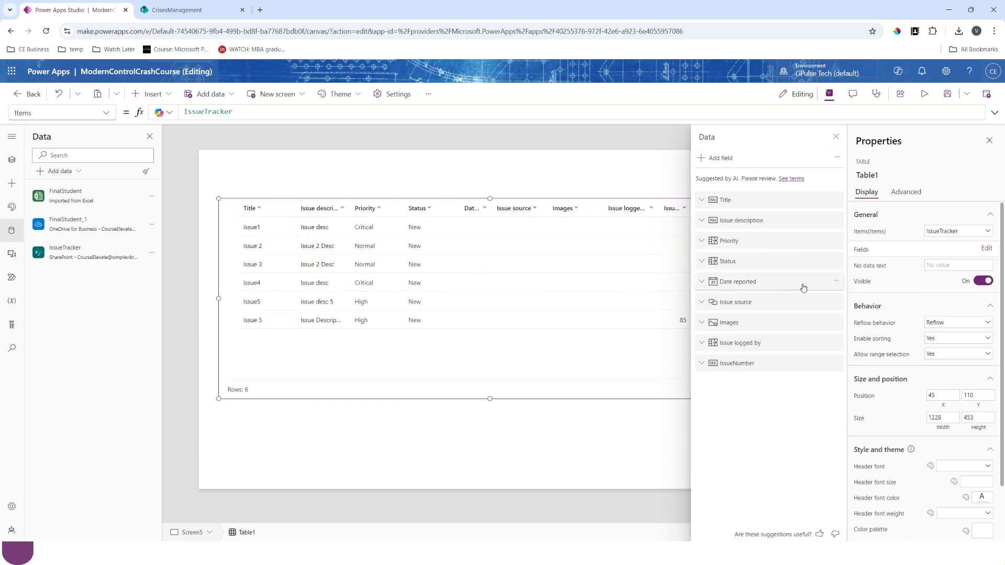
pyautogui.click(835, 283)
pyautogui.click(851, 351)
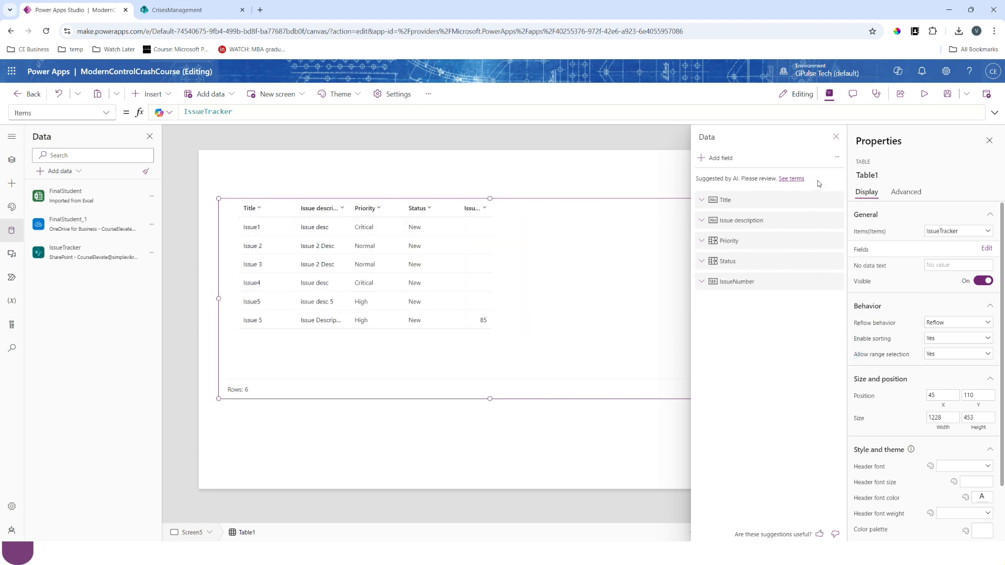
pyautogui.click(836, 137)
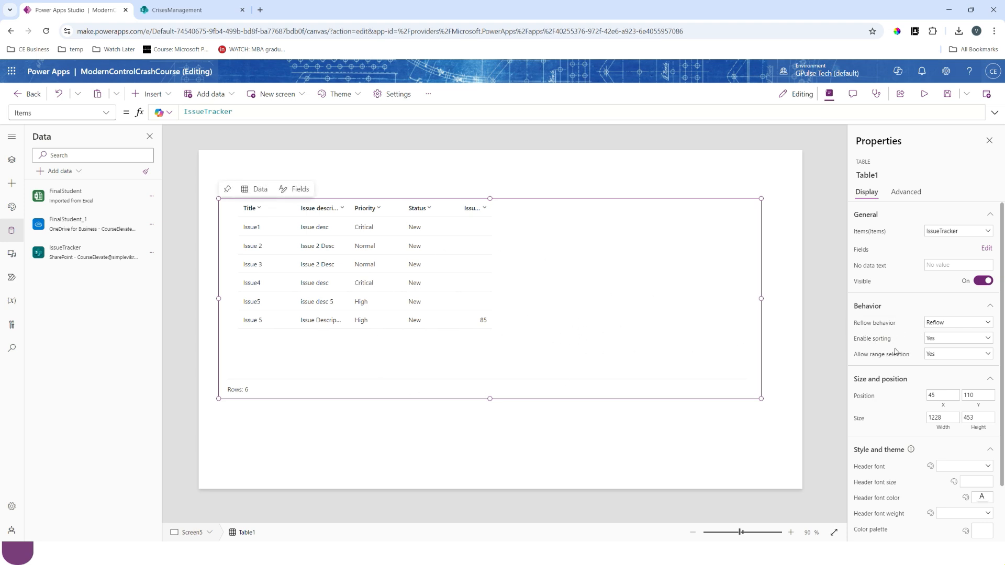
# - Try the List only reflow behavior on the table and settle on Grid only
pyautogui.click(938, 324)
pyautogui.click(938, 349)
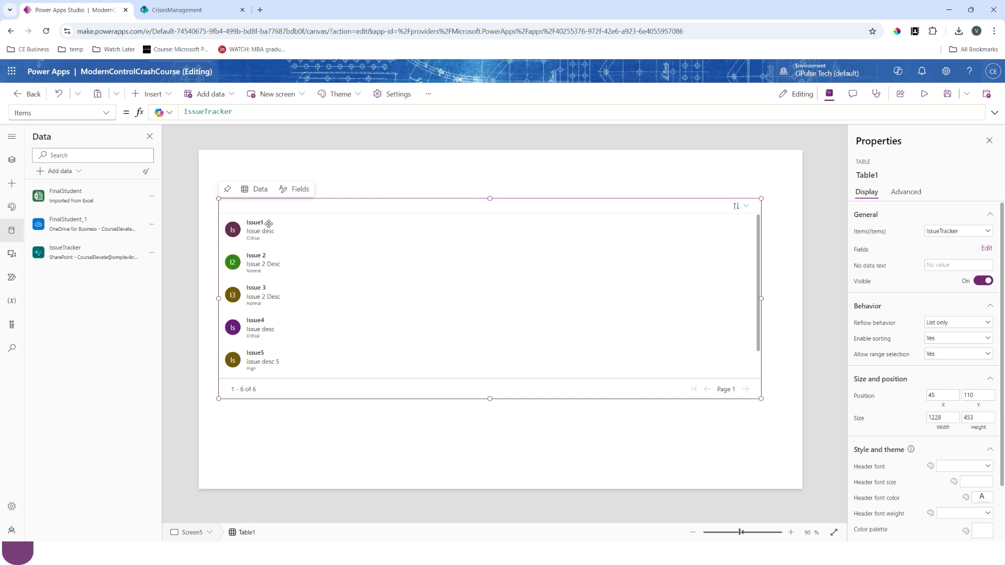
pyautogui.click(953, 323)
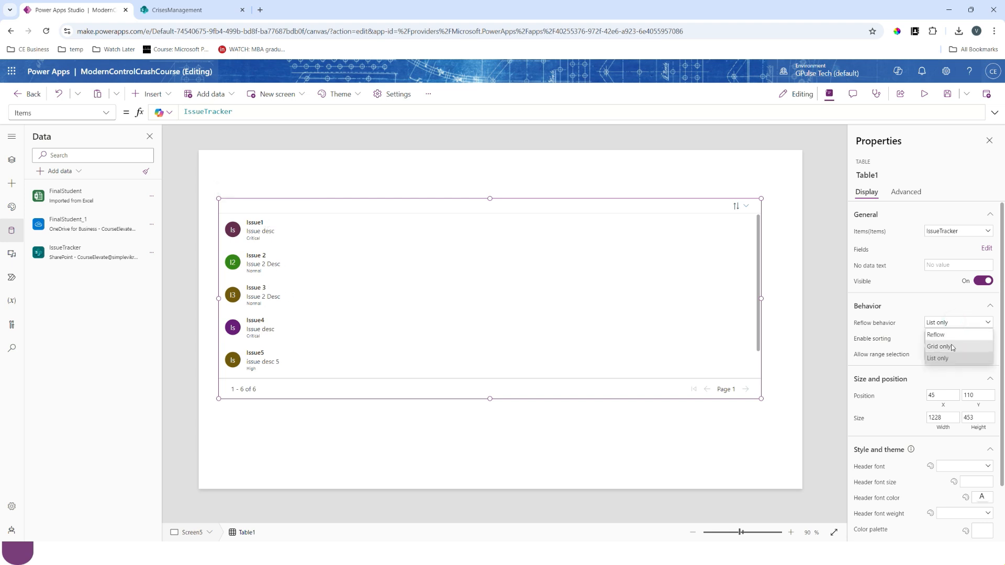
pyautogui.click(950, 344)
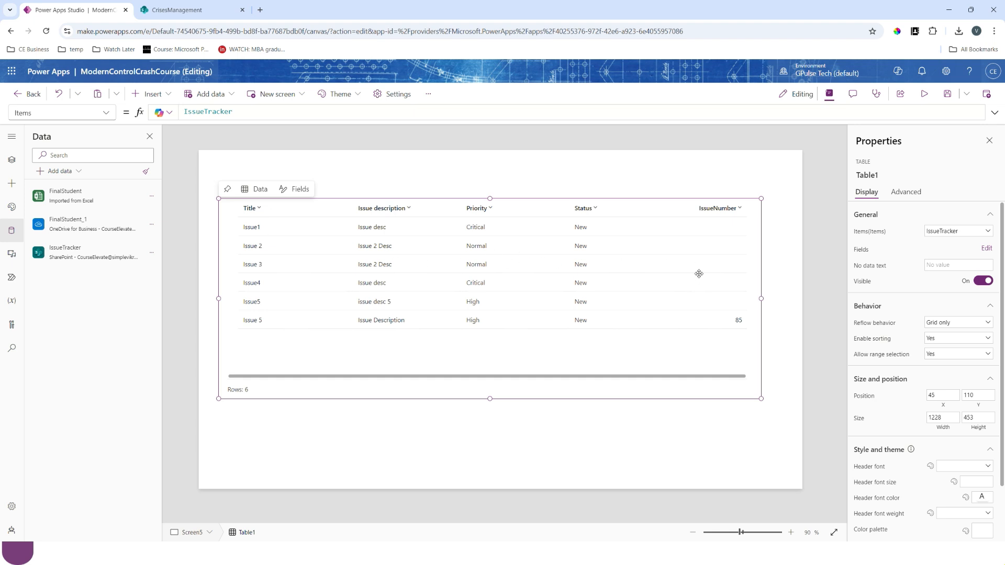
# - Preview the app to test sorting: Title A to Z, Priority and Status Z to A, IssueNumber ascending; close the preview
pyautogui.click(924, 94)
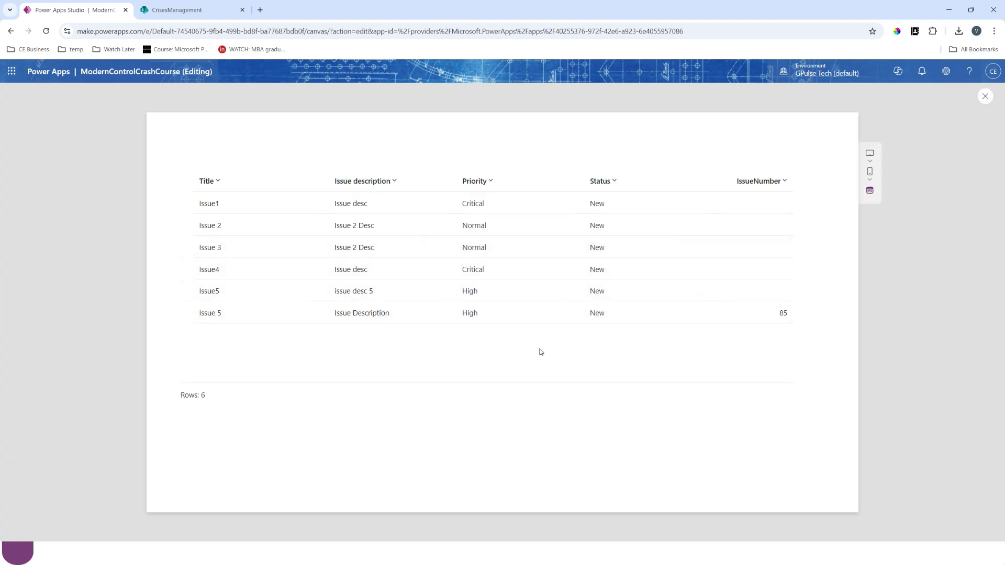
pyautogui.click(217, 185)
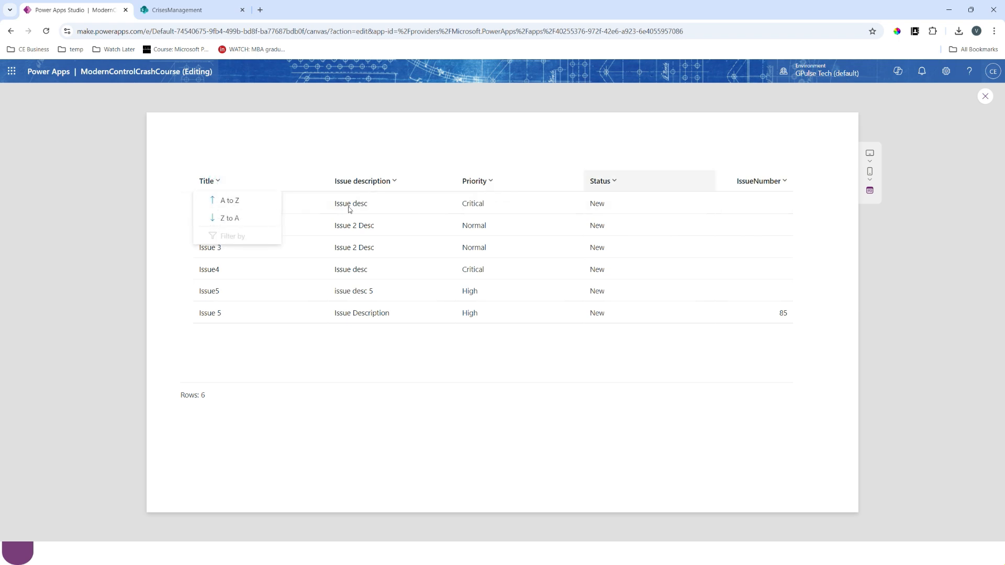
pyautogui.click(230, 202)
pyautogui.click(451, 181)
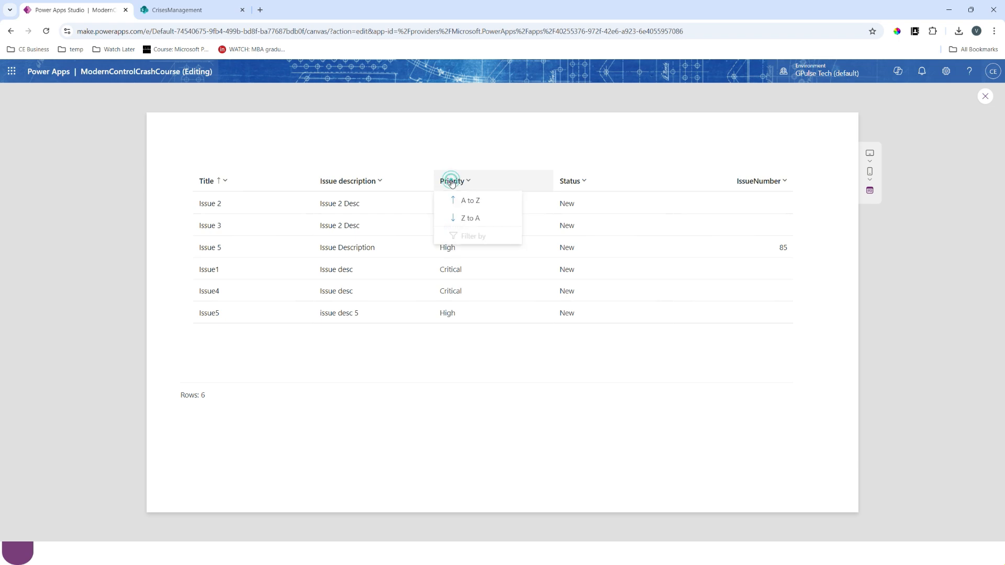
pyautogui.click(458, 217)
pyautogui.click(560, 181)
pyautogui.click(571, 219)
pyautogui.click(782, 182)
pyautogui.click(757, 201)
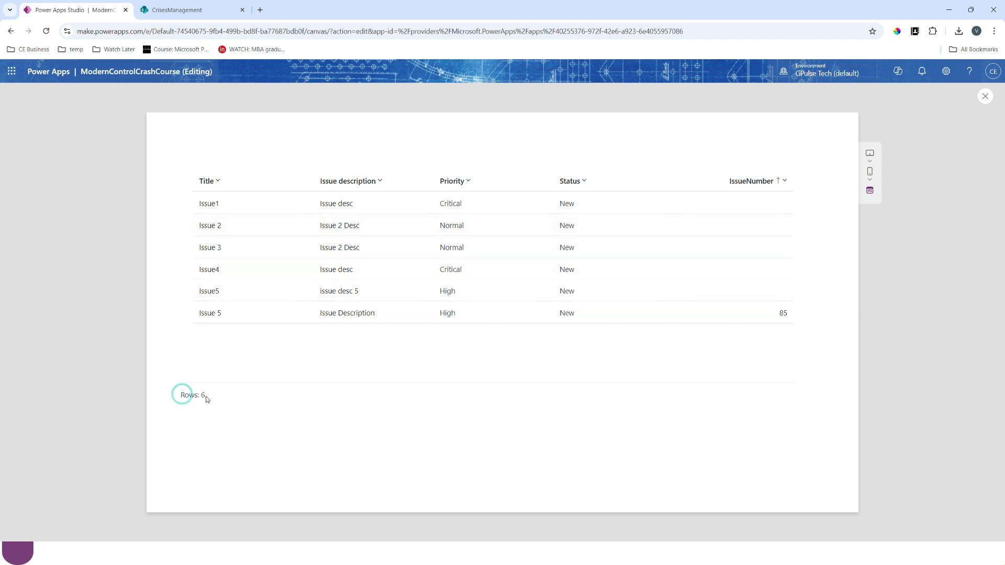
pyautogui.click(985, 96)
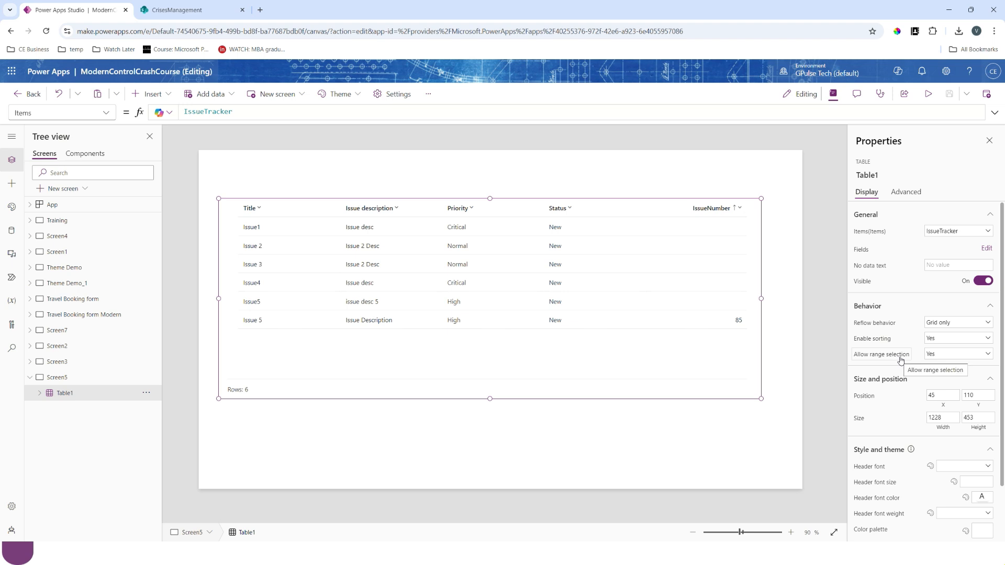
# - Keep range selection allowed, preview the app, and copy the Title through Status cells of all rows into Excel at A1
pyautogui.click(937, 357)
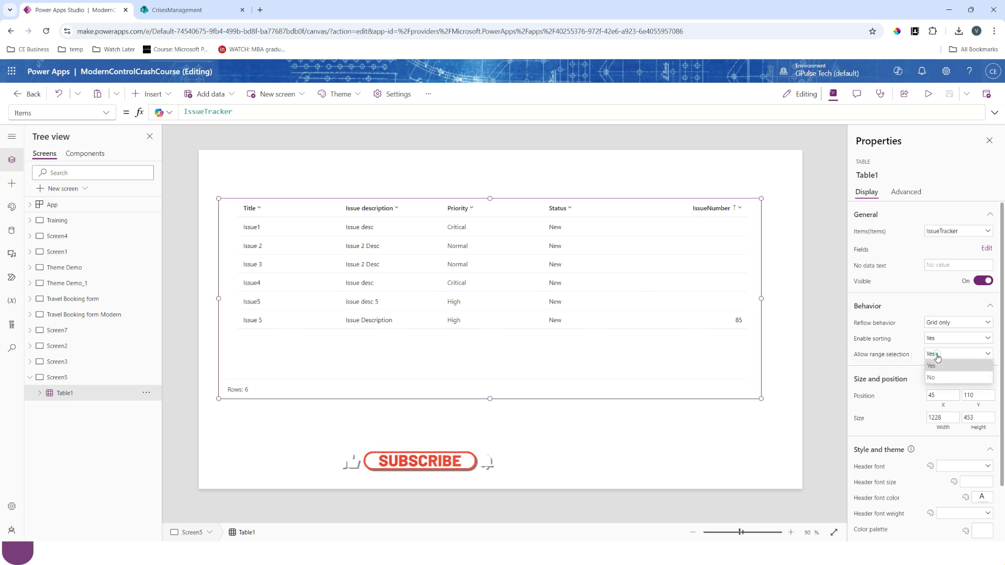
pyautogui.click(936, 354)
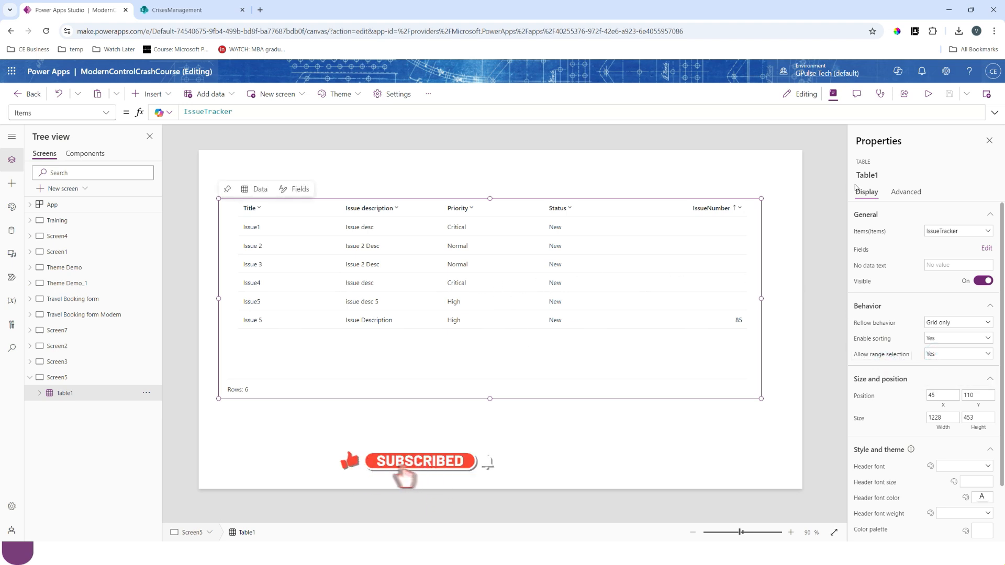
pyautogui.click(928, 98)
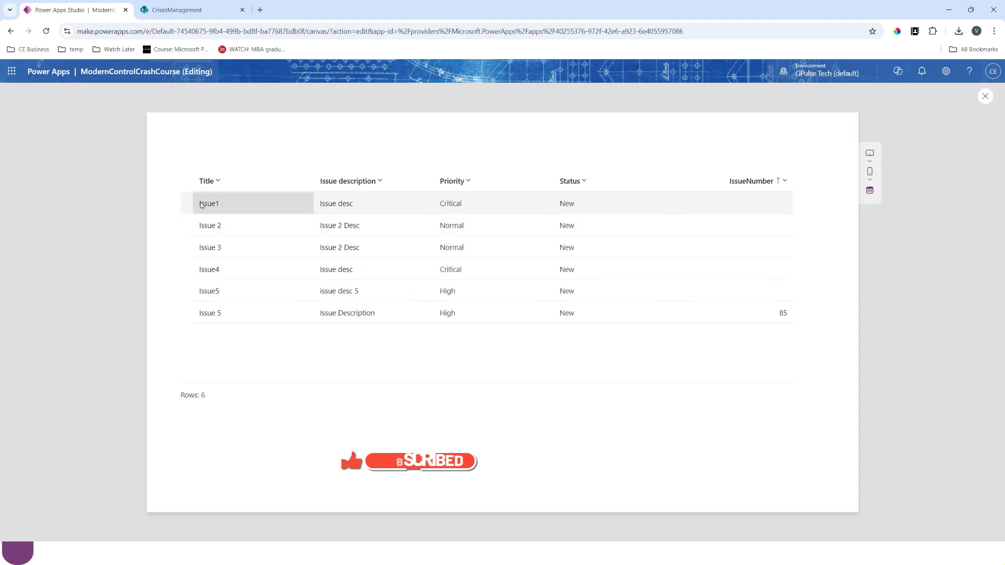
pyautogui.moveTo(202, 204); pyautogui.dragTo(559, 314)
pyautogui.hotkey('ctrl', 'c')
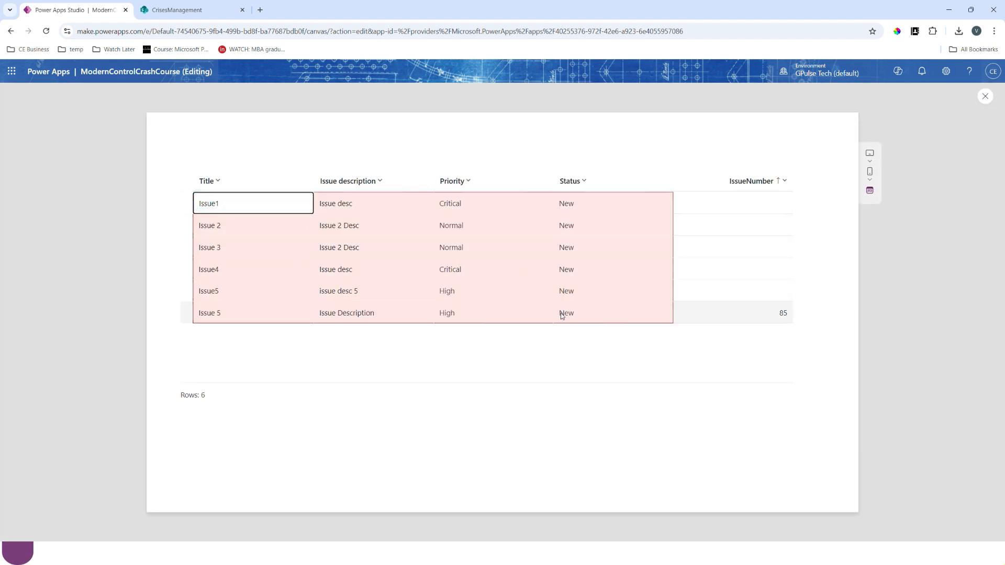
pyautogui.hotkey('alt', 'Tab')
pyautogui.hotkey('ctrl', 'v')
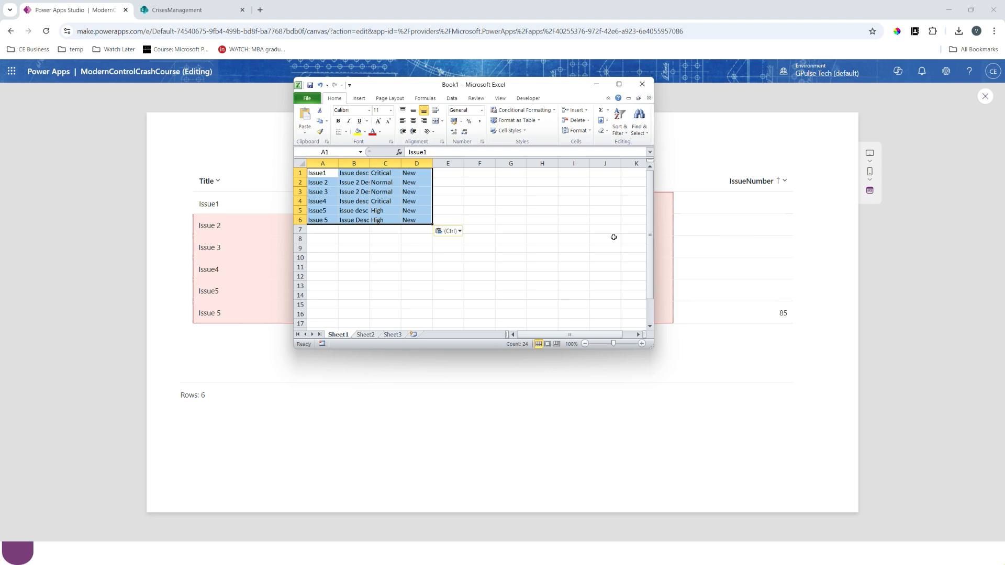
# - Maximize the Excel workbook to examine the pasted issue rows, and return to the app by minimizing it
pyautogui.click(618, 84)
pyautogui.click(226, 195)
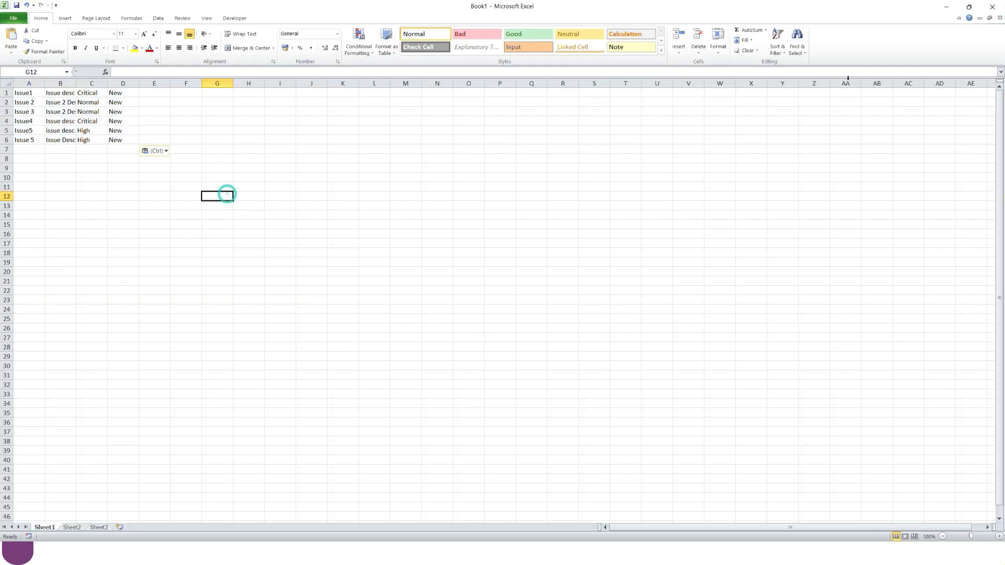
pyautogui.click(946, 6)
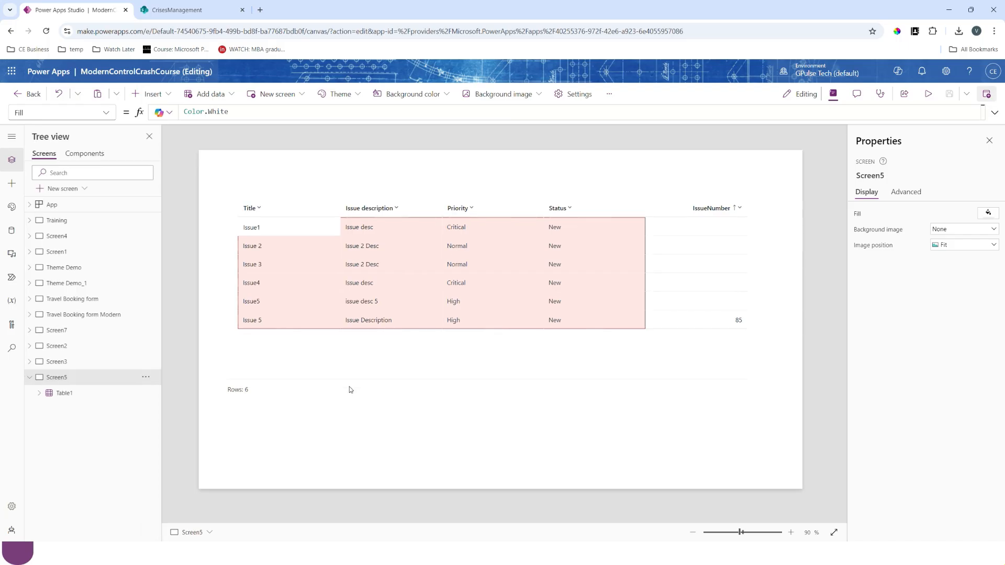
# - Try disabling sorting on the table, and set Enable sorting back to Yes
pyautogui.click(413, 328)
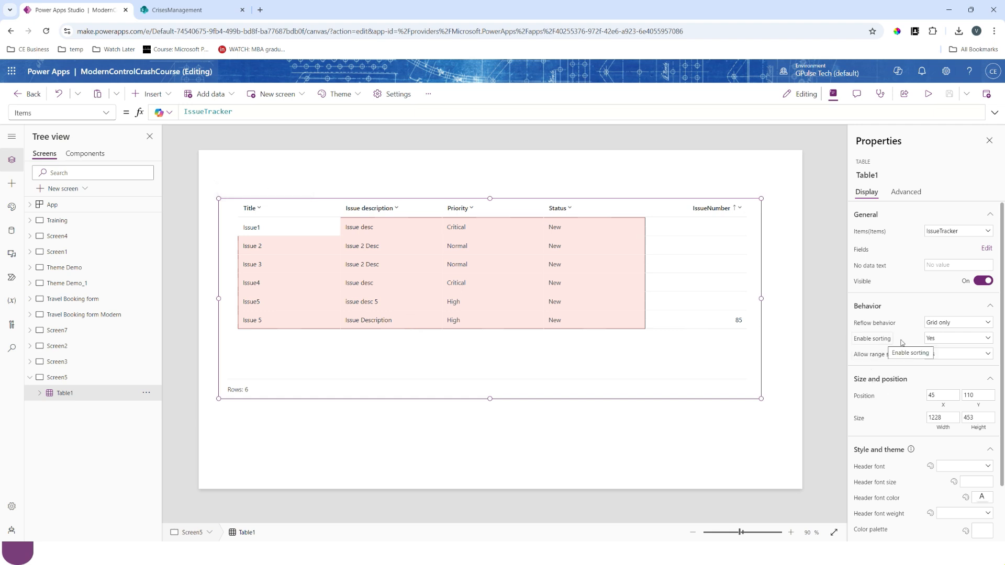
pyautogui.click(936, 340)
pyautogui.click(934, 361)
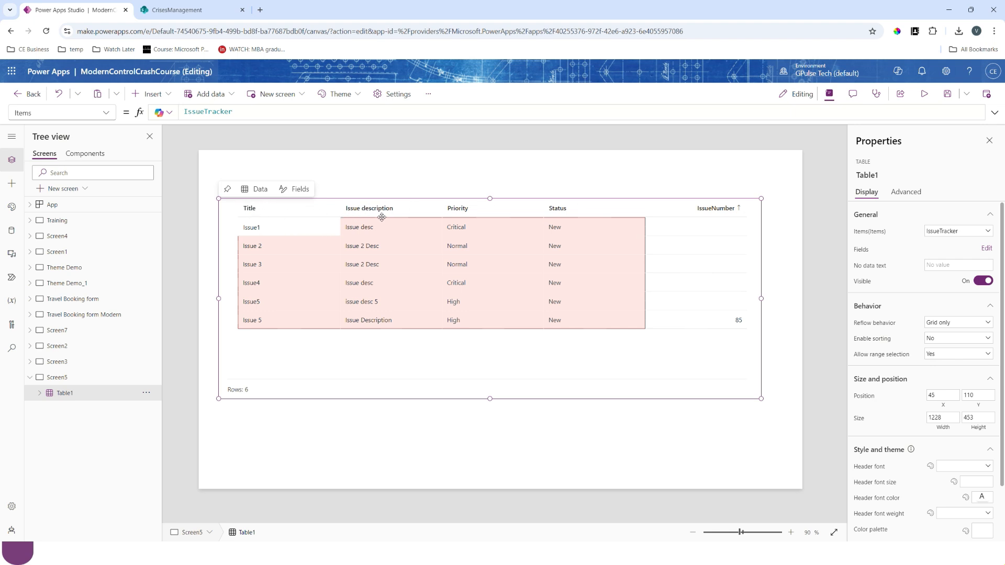
pyautogui.click(941, 338)
pyautogui.click(936, 354)
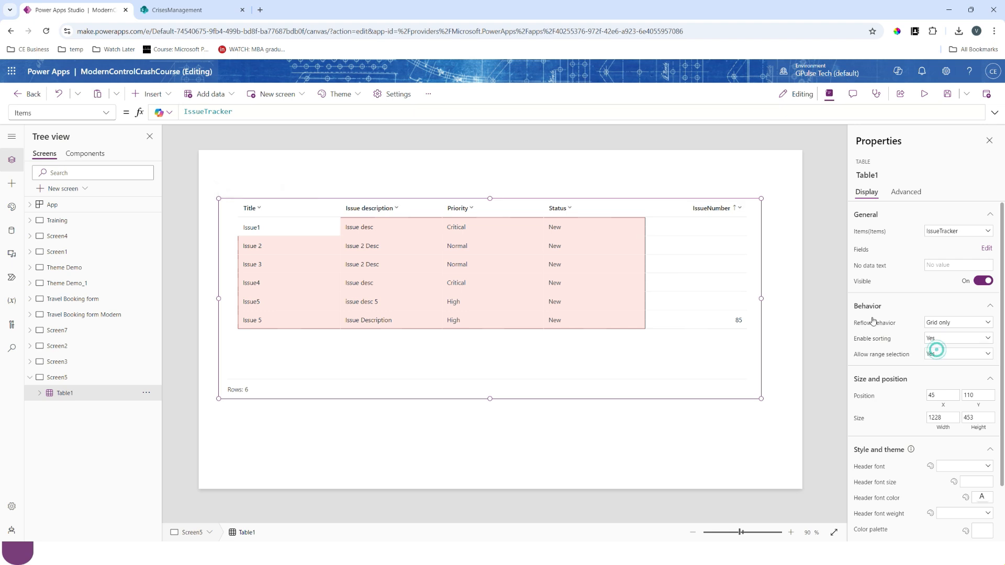
pyautogui.click(735, 384)
pyautogui.click(601, 308)
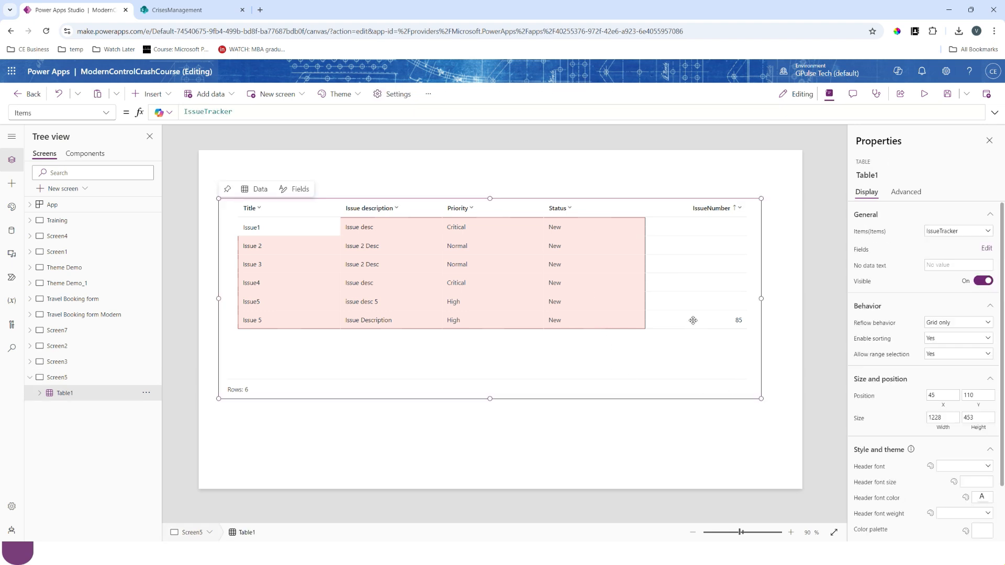
# - Set the table's header font to Lato Black and the header font size to 15
pyautogui.scroll(-2, 859, 442)
pyautogui.click(981, 407)
pyautogui.click(961, 311)
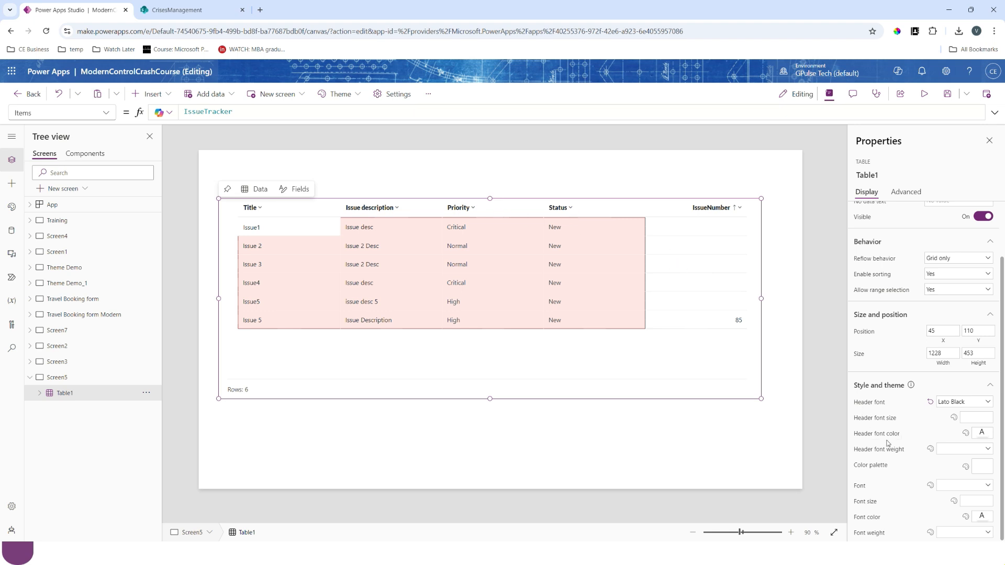
pyautogui.click(958, 402)
pyautogui.click(898, 424)
pyautogui.click(973, 418)
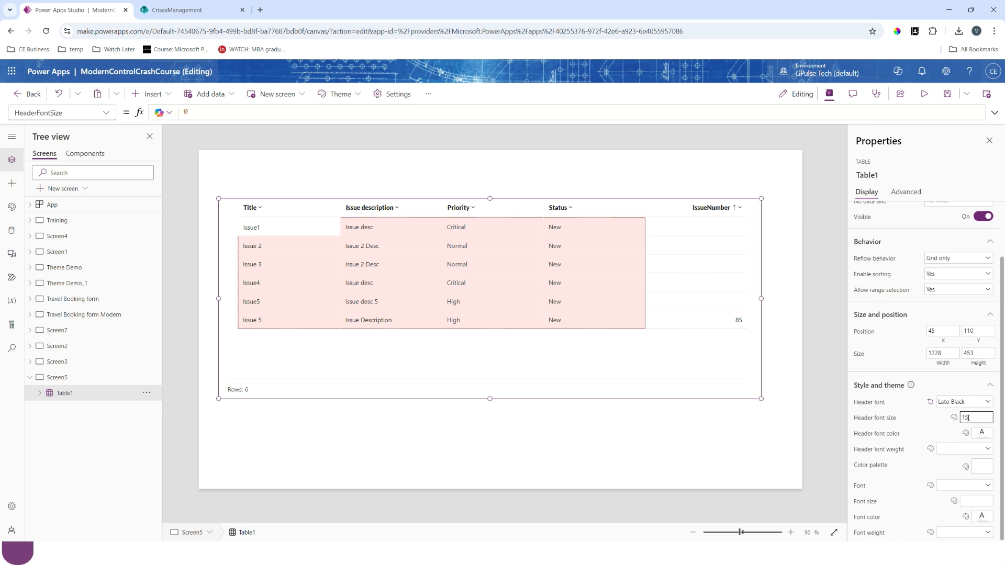
pyautogui.press('Return')
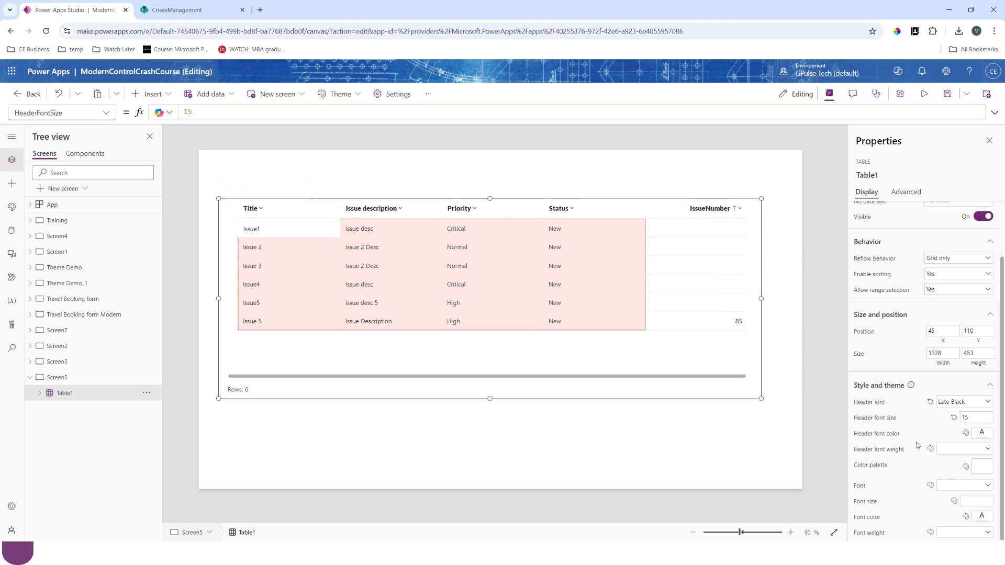
pyautogui.click(982, 434)
pyautogui.click(989, 374)
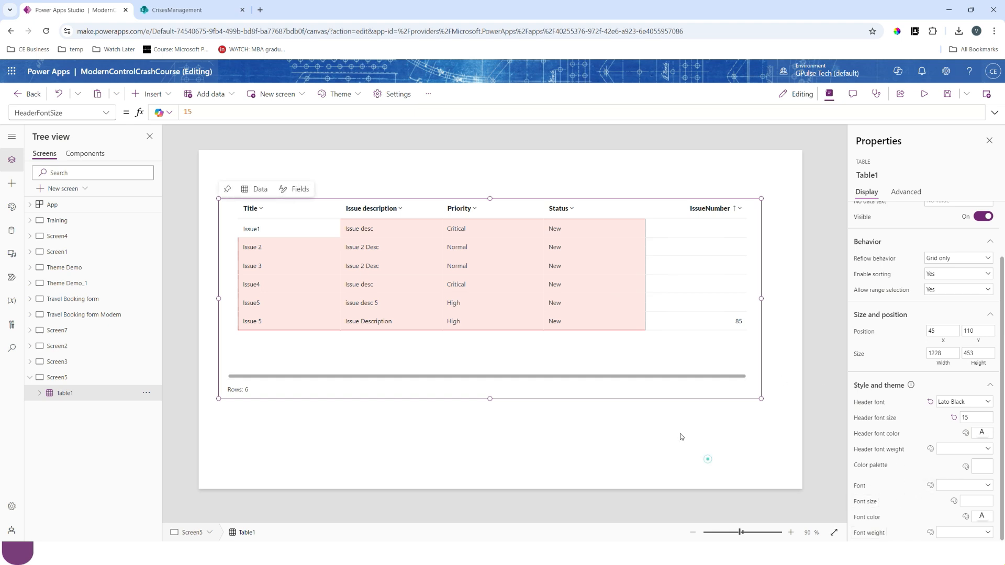
pyautogui.click(706, 459)
# - Set the table's reflow behavior to List only and preview sorting the list by Title A to Z and by Priority Z to A
pyautogui.click(499, 378)
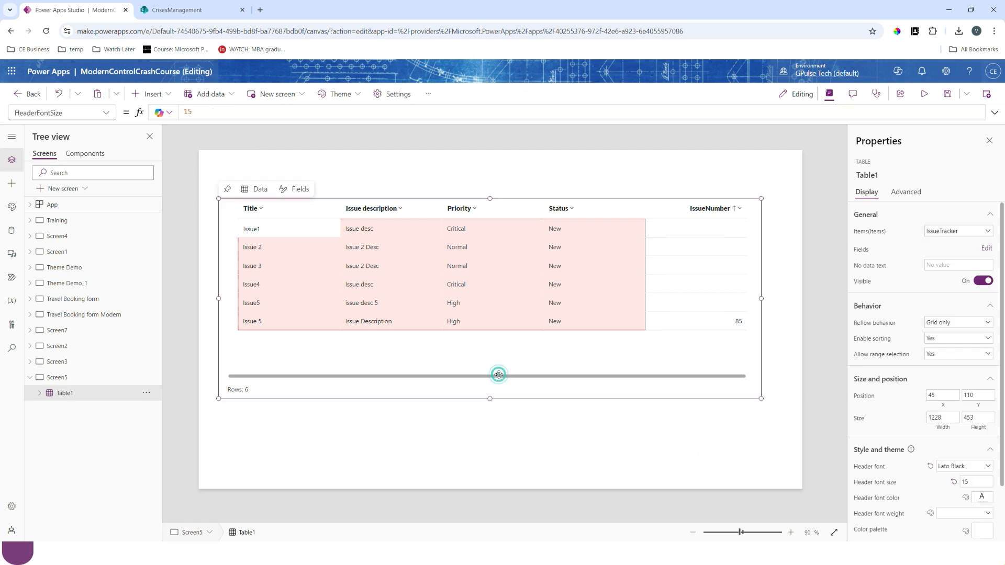
pyautogui.click(947, 358)
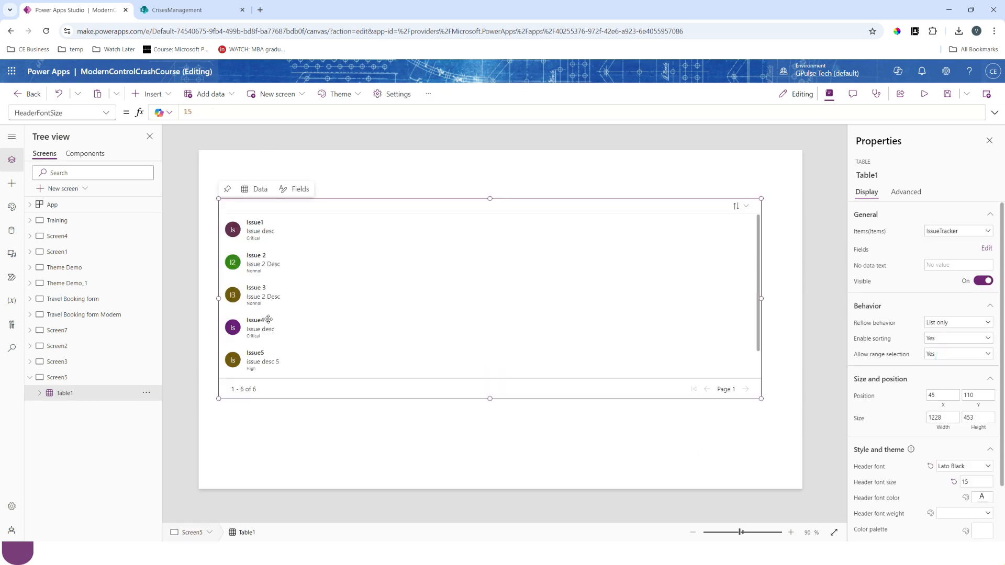
pyautogui.click(924, 94)
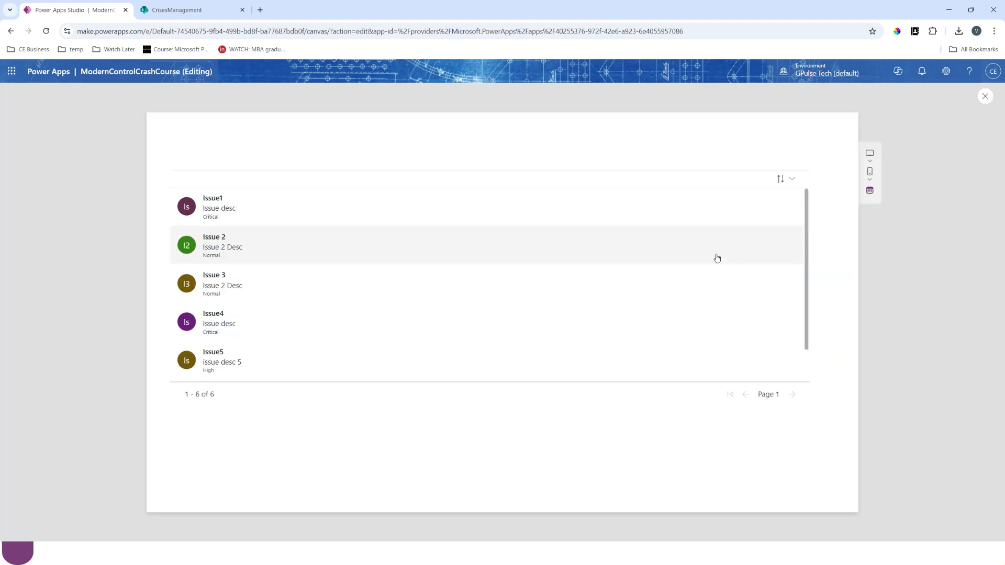
pyautogui.click(790, 179)
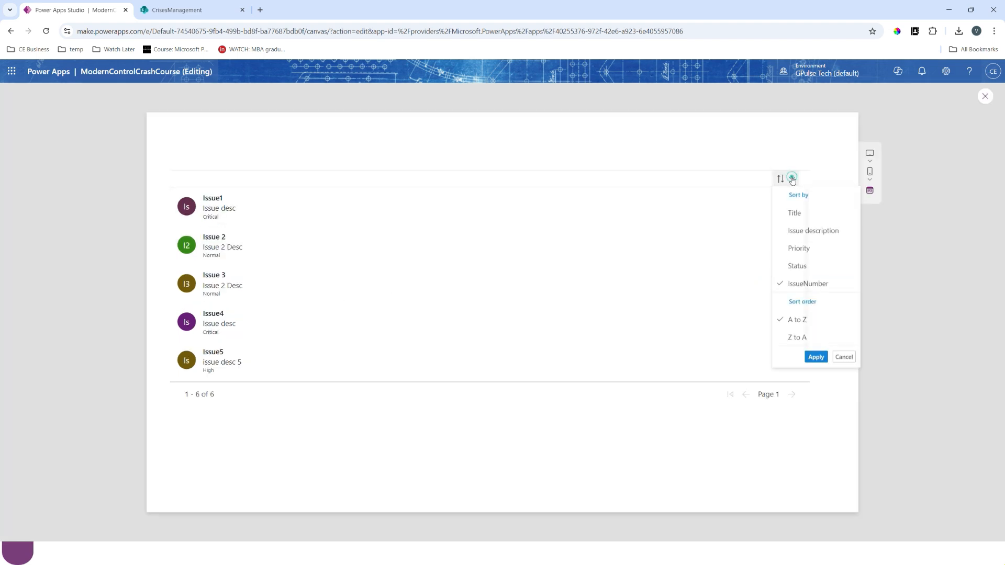
pyautogui.click(795, 214)
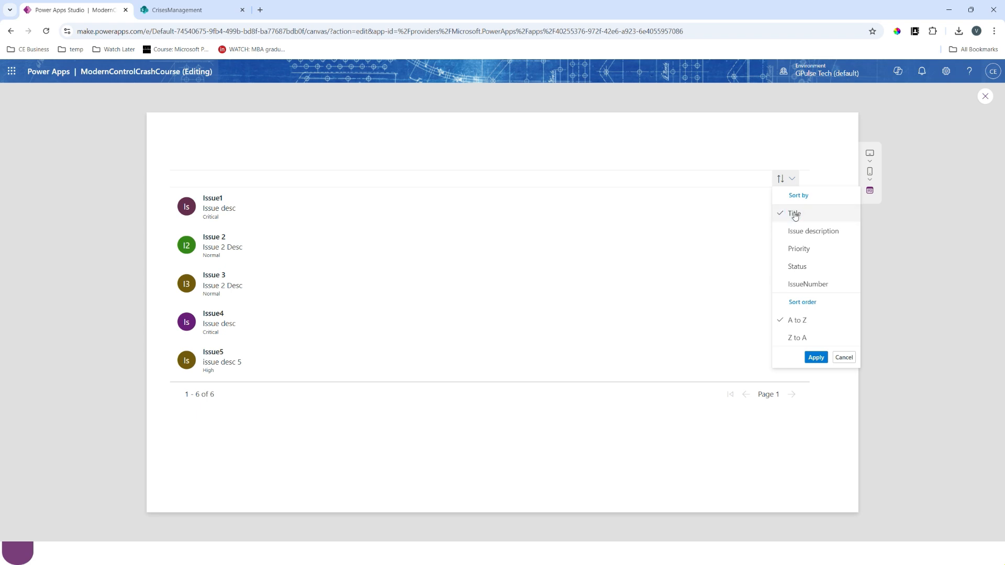
pyautogui.click(815, 358)
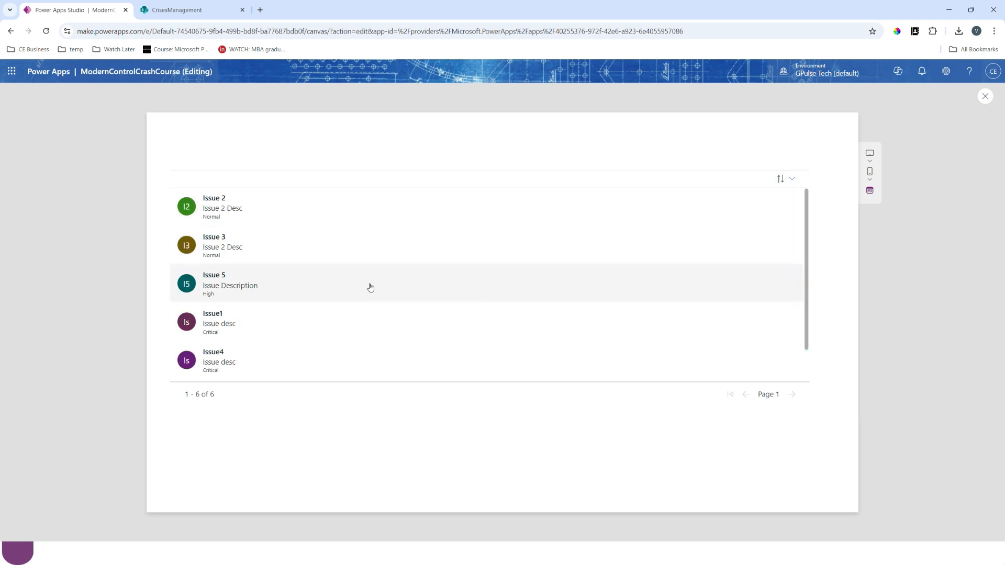
pyautogui.click(780, 178)
pyautogui.click(799, 251)
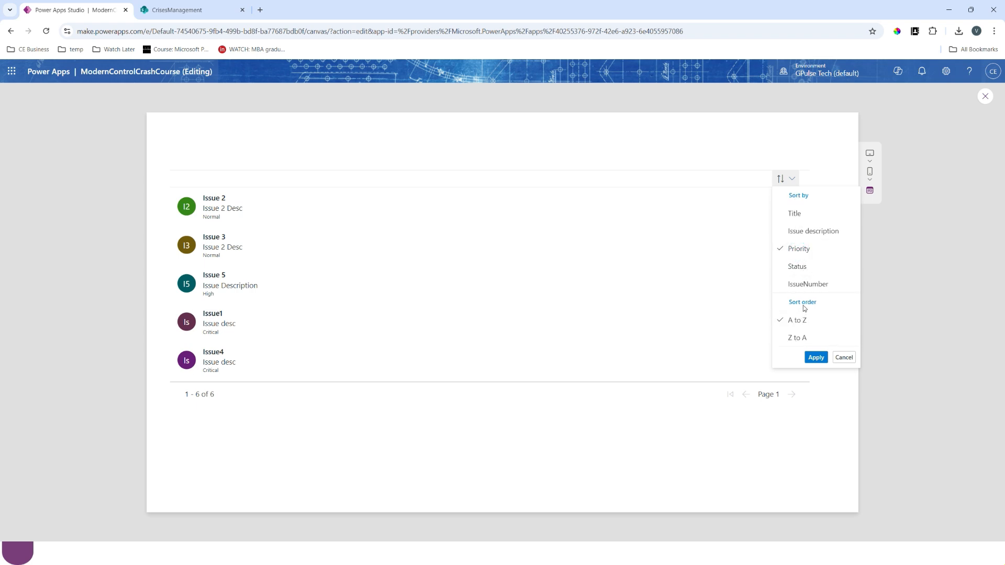
pyautogui.press('Escape')
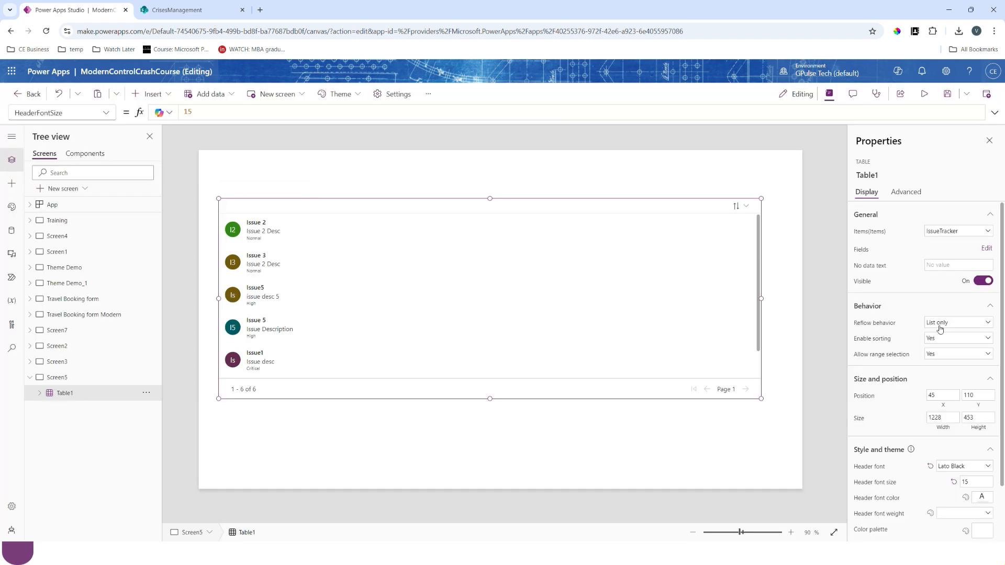
# - Set the table's reflow behavior to Reflow and widen the table to 1321, up to the screen's edge
pyautogui.click(940, 329)
pyautogui.click(942, 342)
pyautogui.moveTo(761, 298); pyautogui.dragTo(776, 297)
pyautogui.moveTo(578, 298); pyautogui.dragTo(802, 313)
pyautogui.click(498, 428)
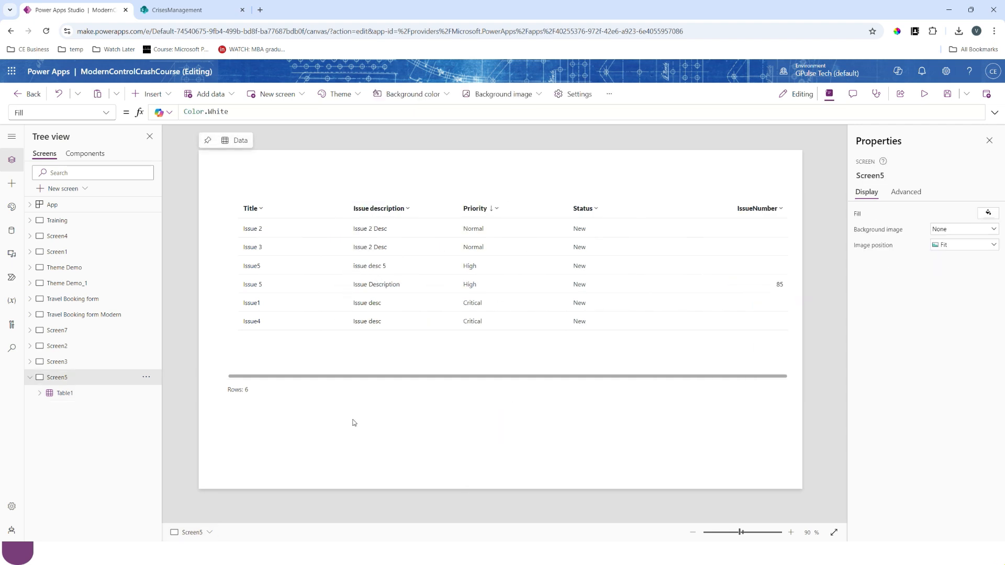
# - Insert a modern Text control and place it in the empty area below the table, at about X 185, Y 625
pyautogui.click(157, 95)
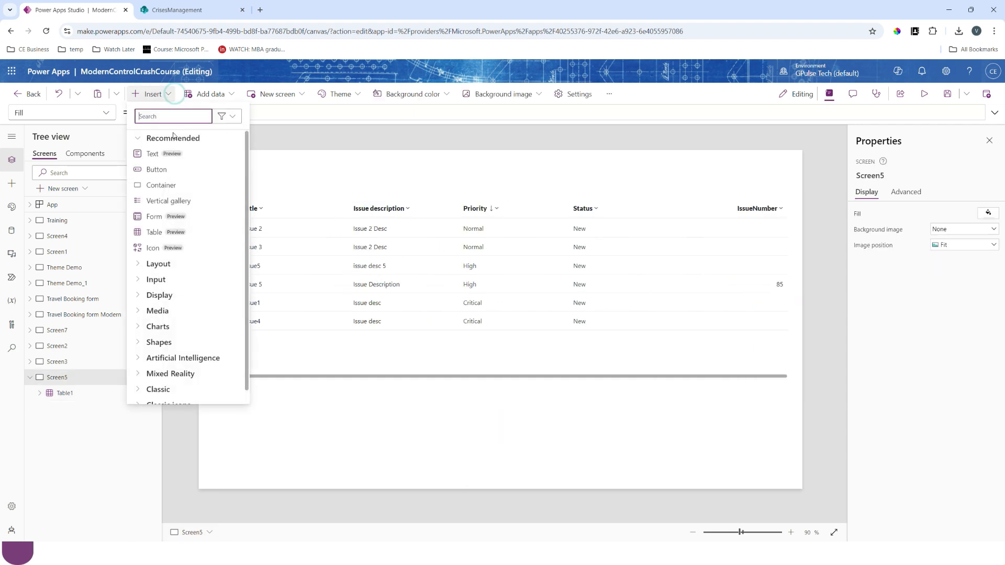
pyautogui.click(156, 153)
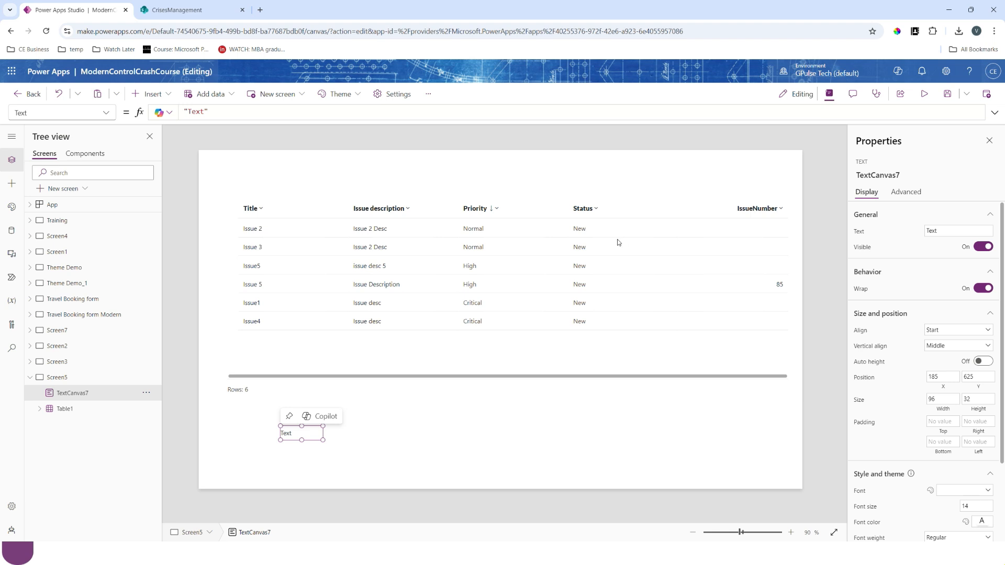
pyautogui.click(582, 308)
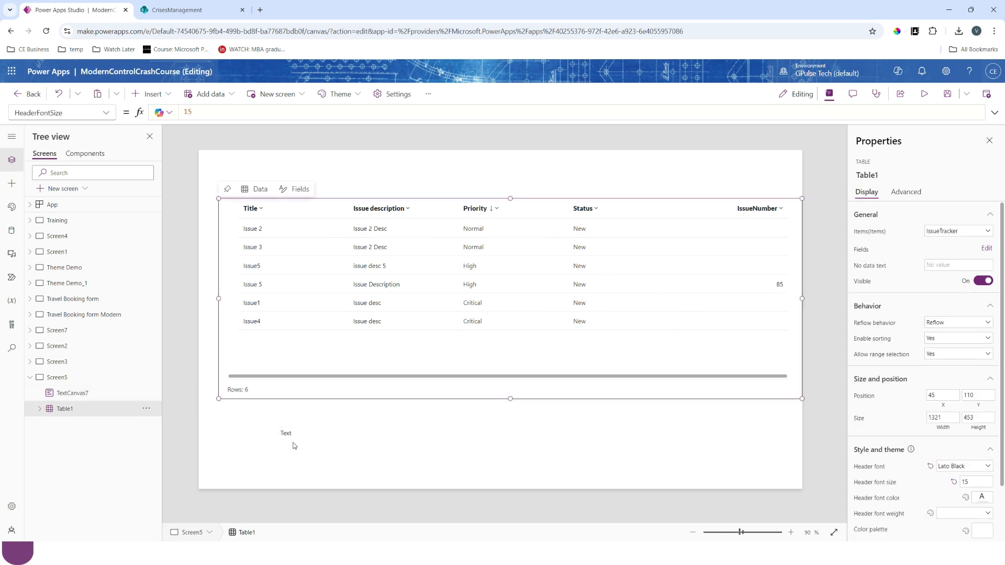
pyautogui.click(293, 435)
# - Set the Text property of the text control below the table to Table1.Selected.Title
pyautogui.tripleClick(215, 111)
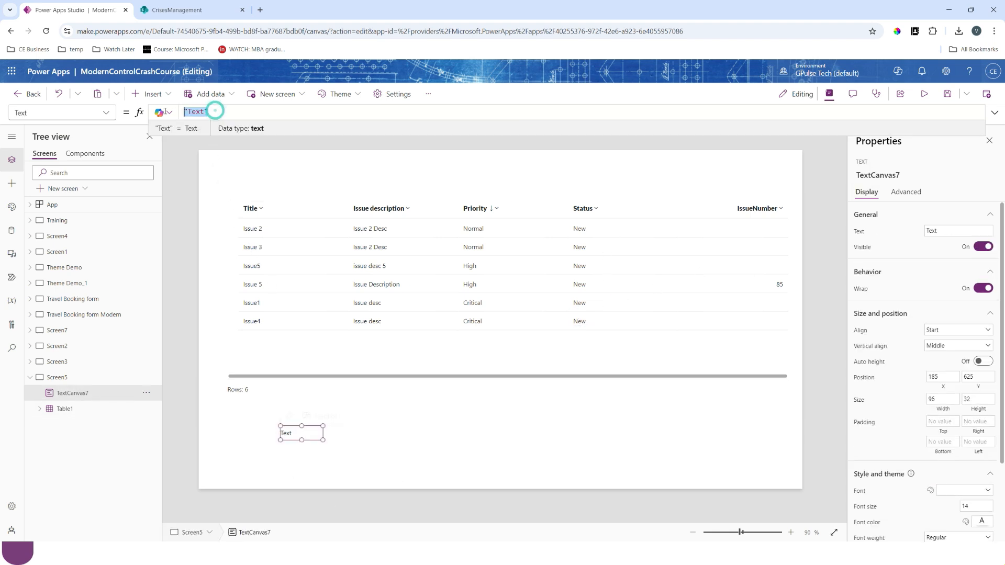
pyautogui.write('Table1.se')
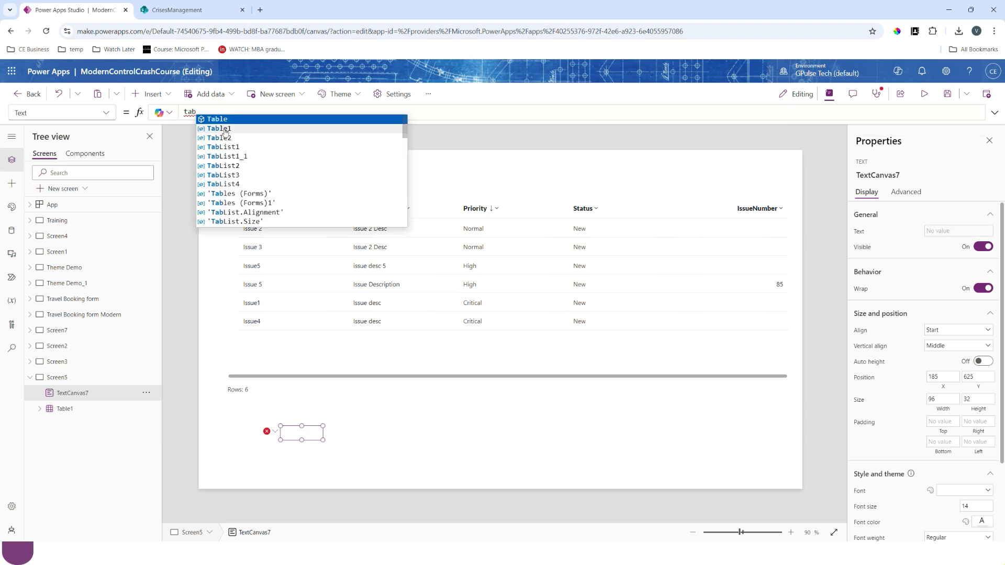
pyautogui.click(223, 129)
pyautogui.write('.se')
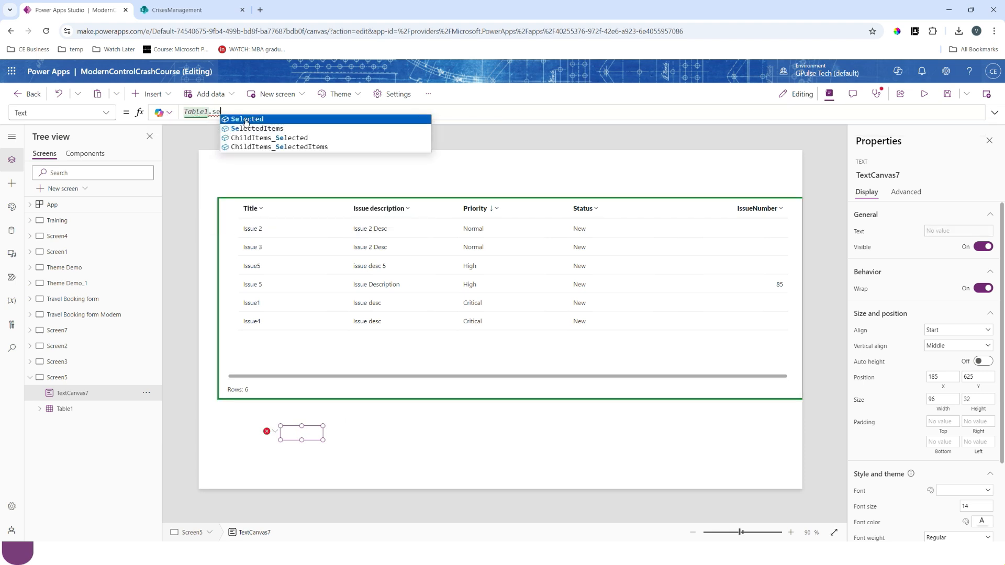
pyautogui.click(248, 119)
pyautogui.write('.')
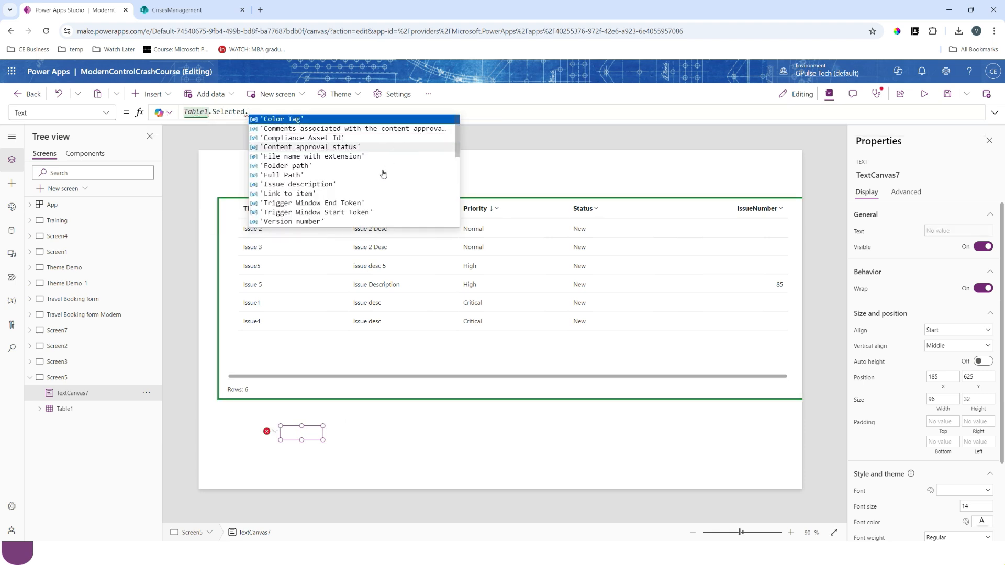
pyautogui.scroll(-3, 377, 181)
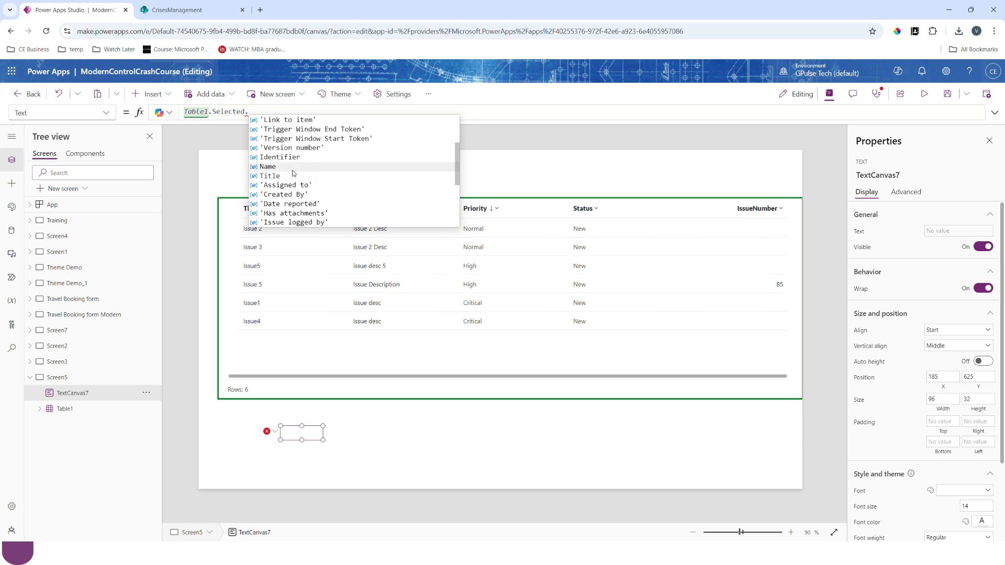
pyautogui.click(293, 166)
# - Preview the app and select different issue rows to test the text control's selected title, and close the preview
pyautogui.press('F5')
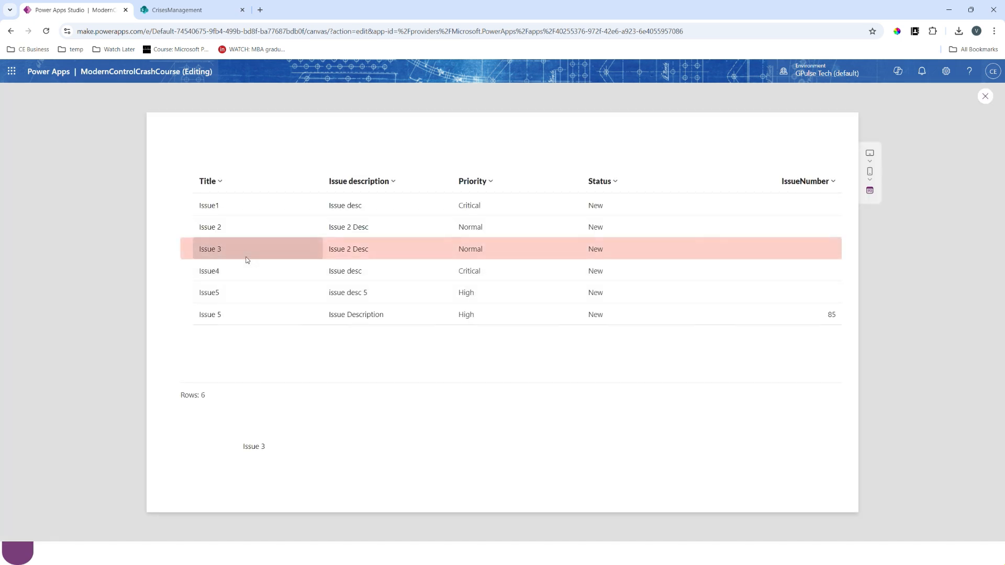
pyautogui.click(230, 276)
pyautogui.click(228, 230)
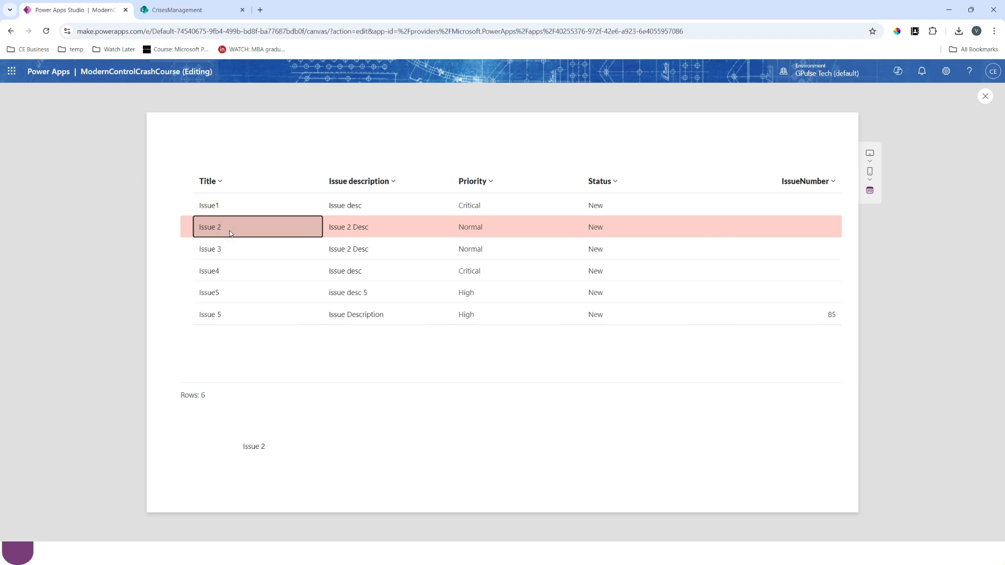
pyautogui.click(228, 293)
pyautogui.click(229, 316)
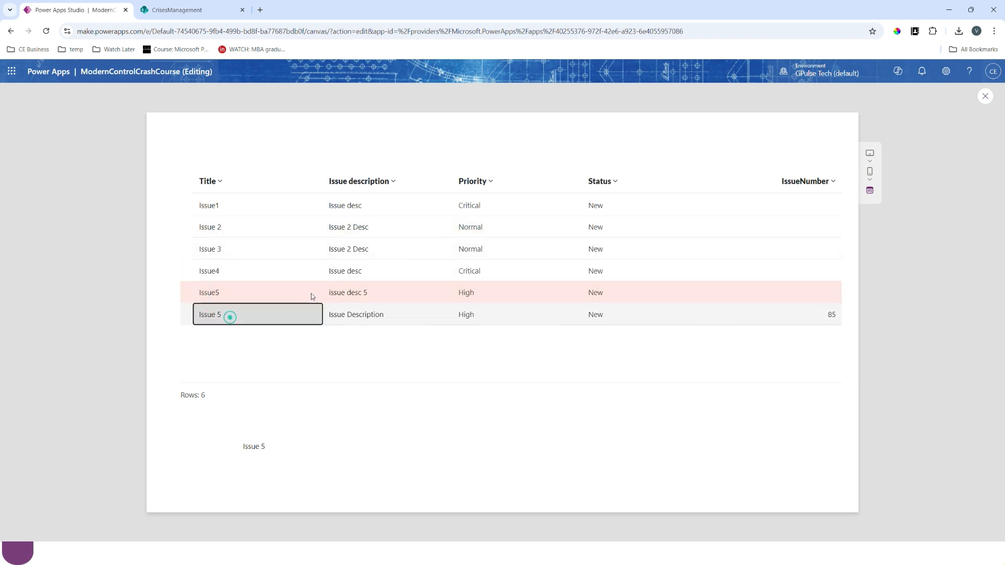
pyautogui.click(287, 254)
pyautogui.click(289, 231)
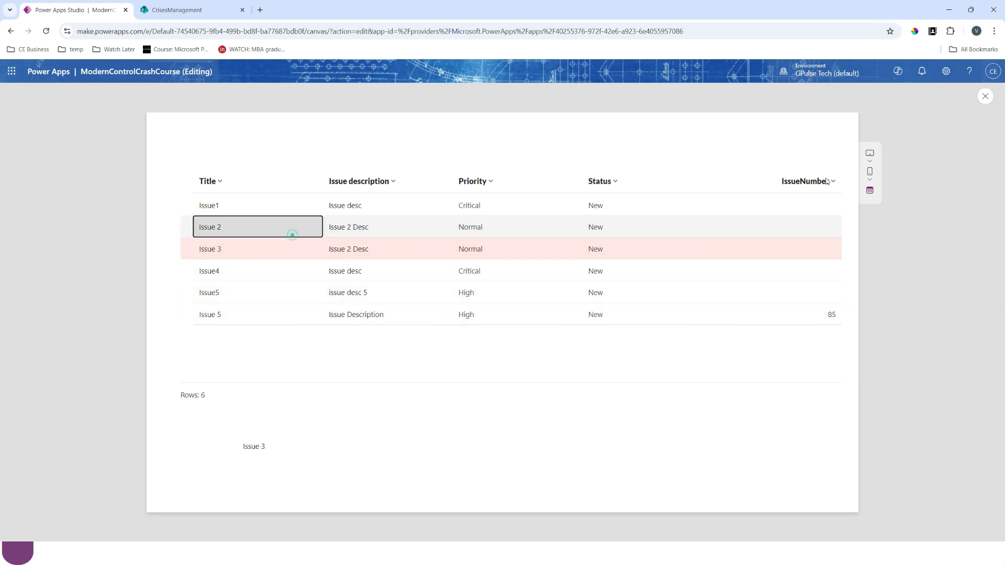
pyautogui.press('Escape')
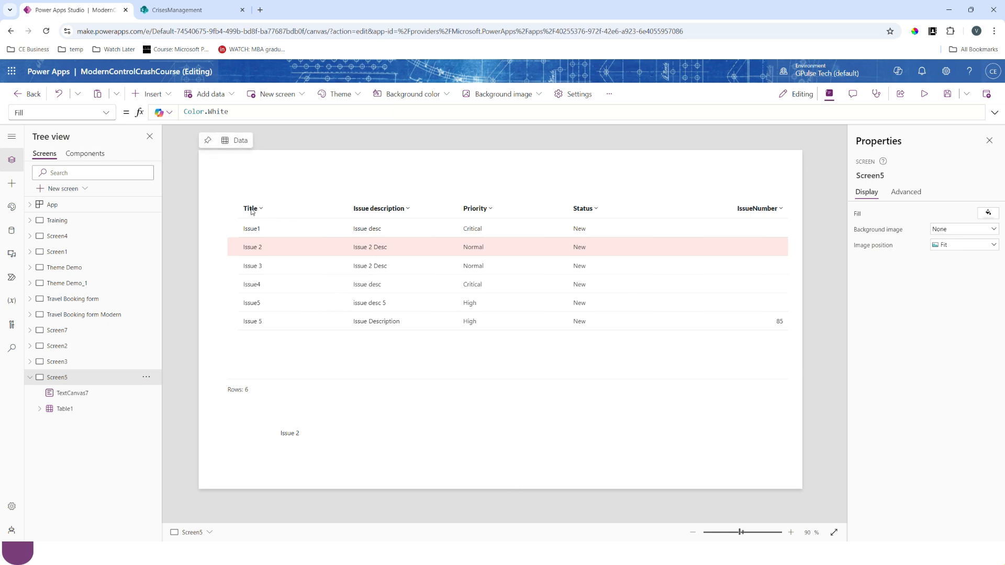
# - Delete the text control below the table, and move and shrink the table into the upper part of the screen
pyautogui.click(989, 140)
pyautogui.click(375, 438)
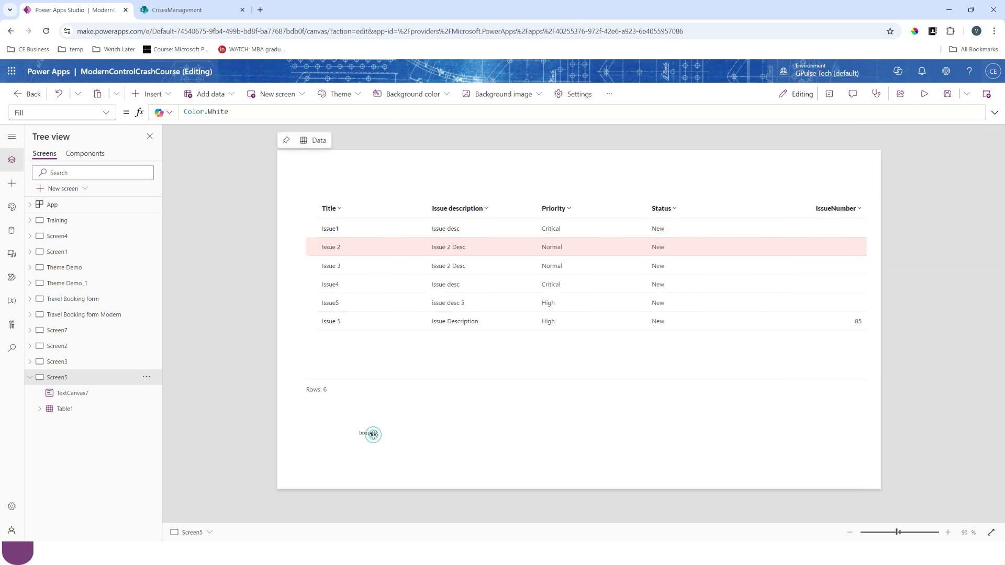
pyautogui.press('Delete')
pyautogui.moveTo(584, 353); pyautogui.dragTo(578, 305)
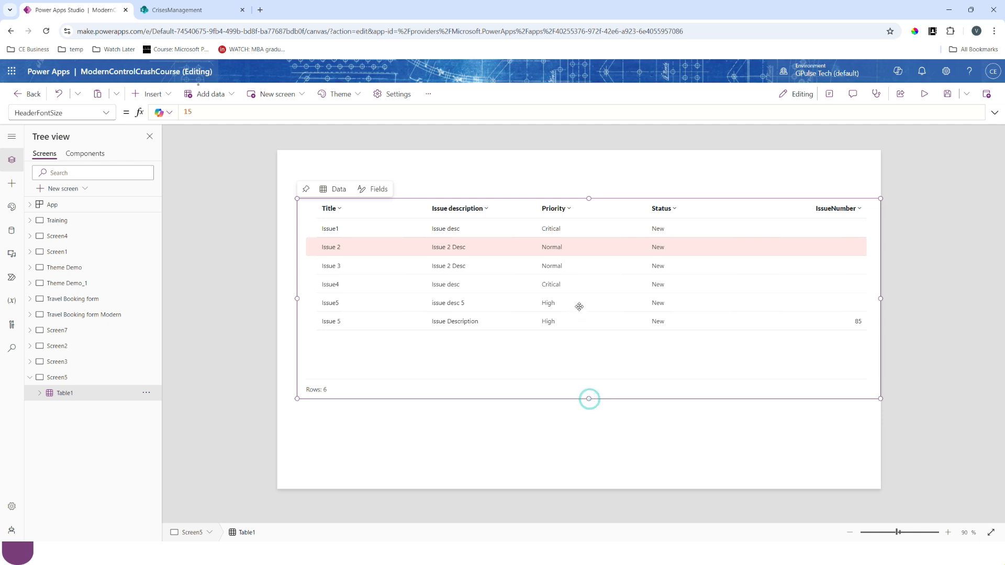
pyautogui.click(450, 167)
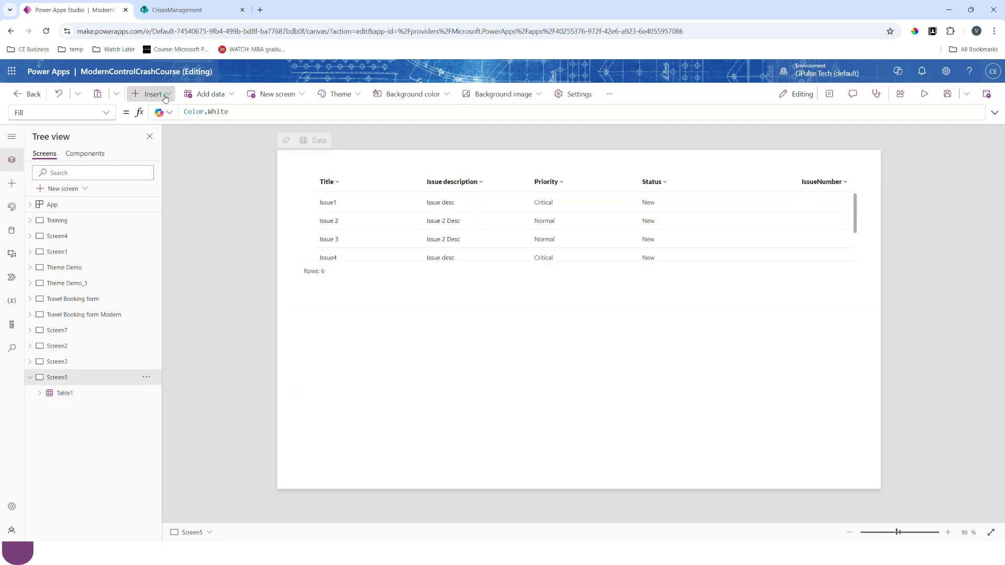
# - Insert a modern Form control and position it directly below the table
pyautogui.click(152, 94)
pyautogui.write('form')
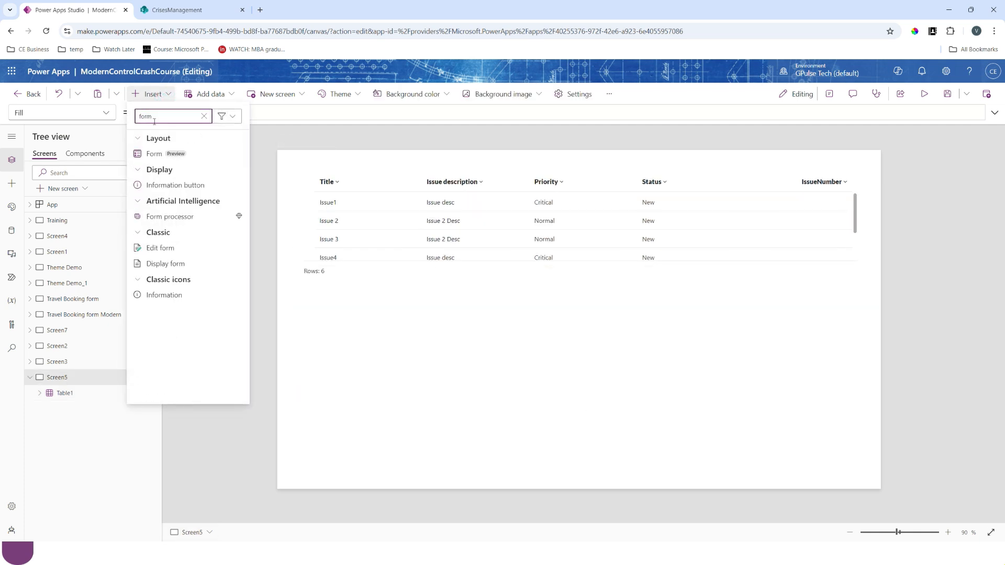
pyautogui.press('Escape')
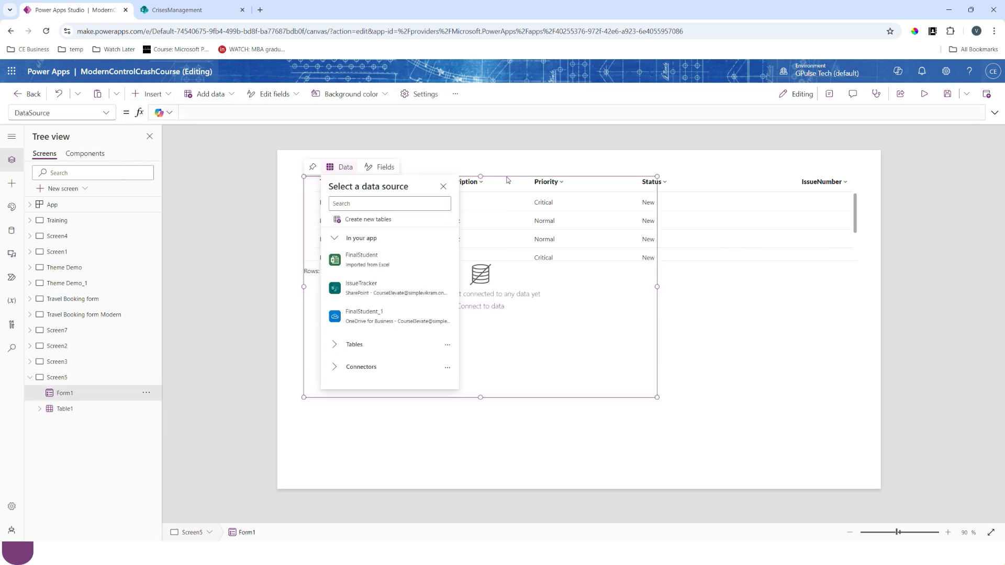
pyautogui.click(507, 177)
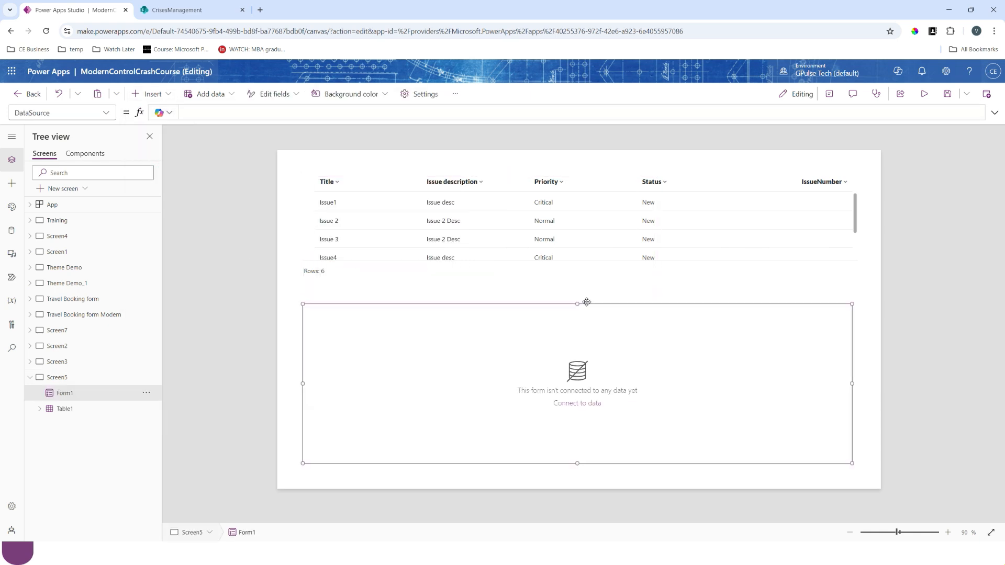
pyautogui.moveTo(649, 302); pyautogui.dragTo(650, 282)
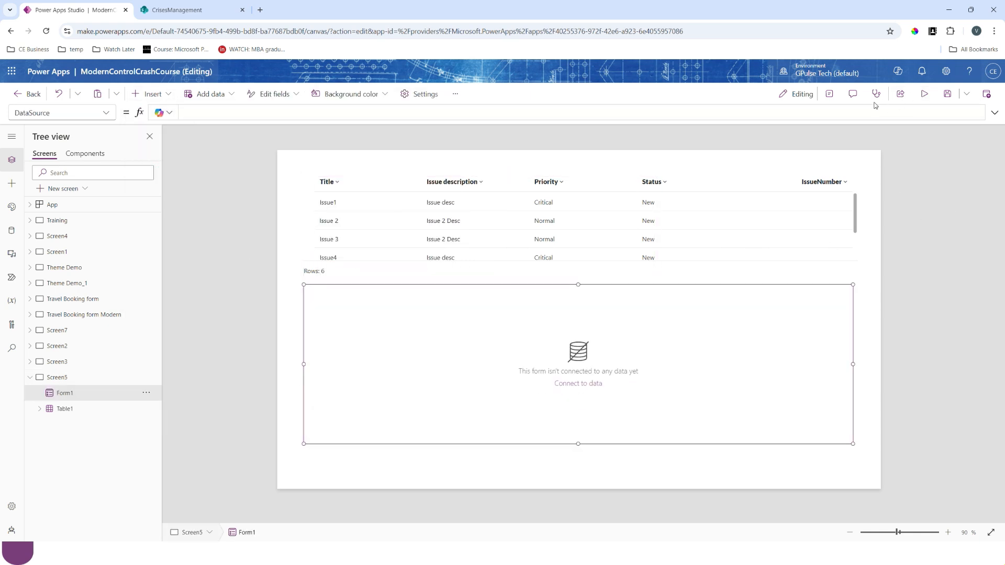
# - Connect the form below the table to the IssueTracker SharePoint data source
pyautogui.click(829, 96)
pyautogui.click(964, 213)
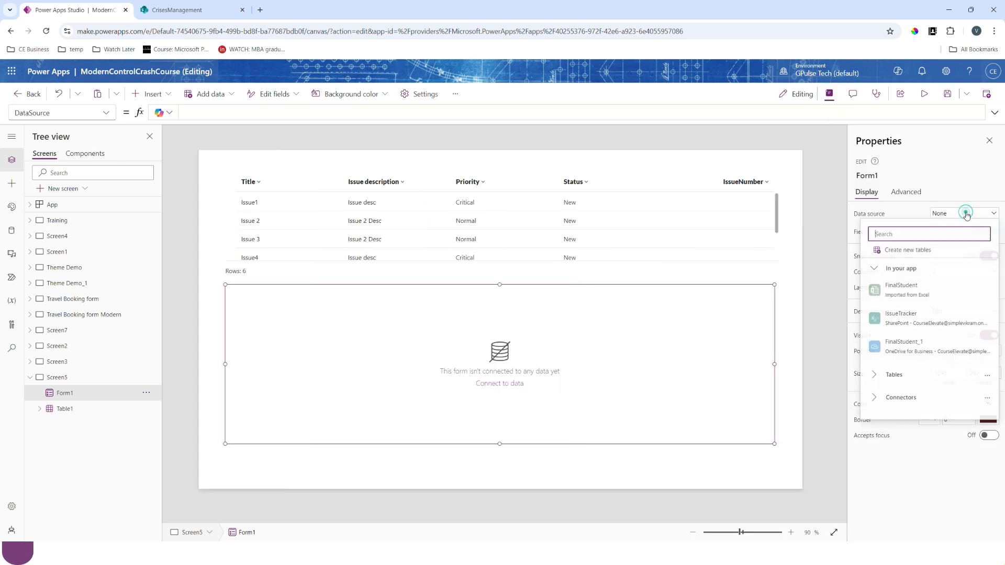
pyautogui.click(900, 325)
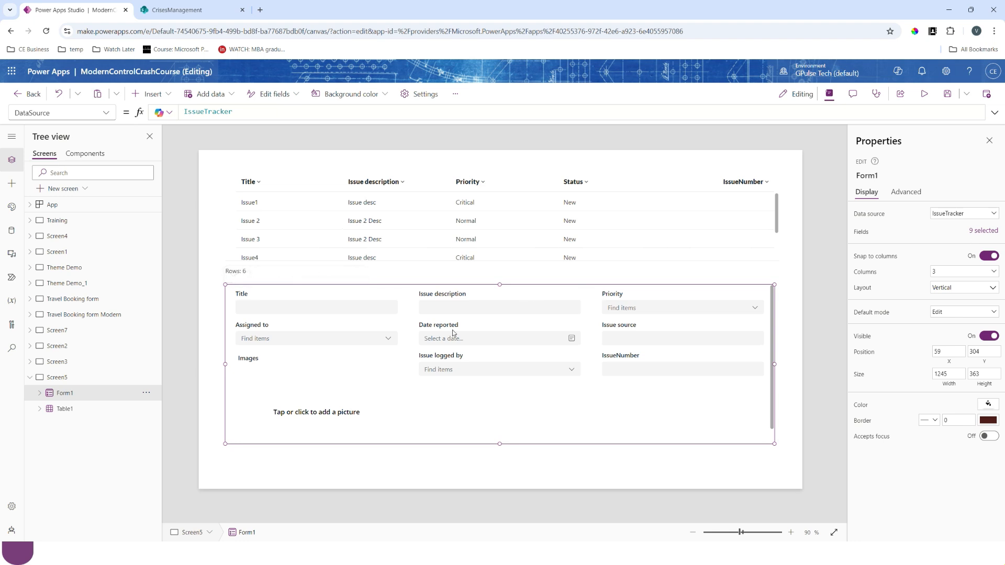
# - Remove the Assigned to, Date reported, Issue source, Images and Issue logged by fields from the form
pyautogui.click(987, 231)
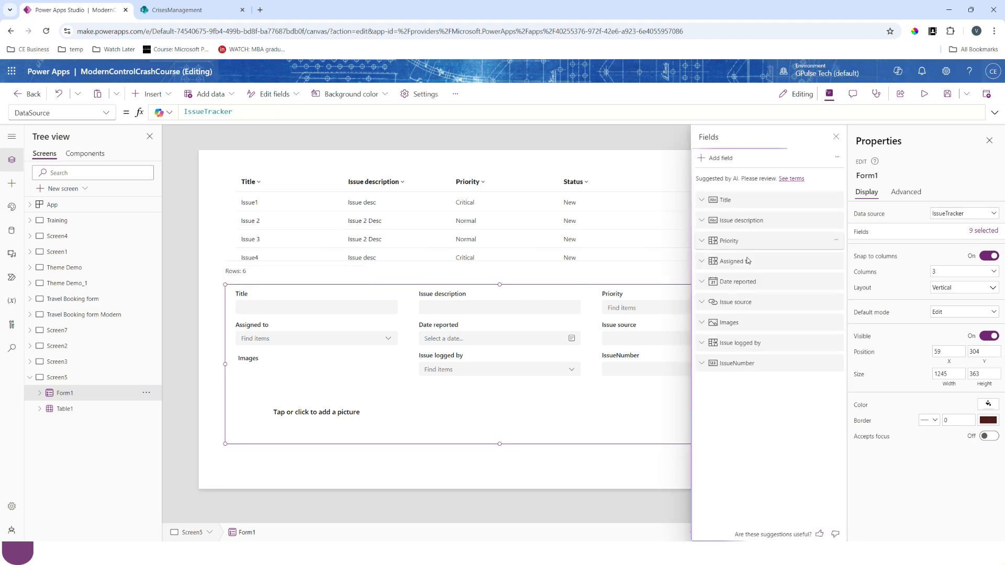
pyautogui.click(836, 260)
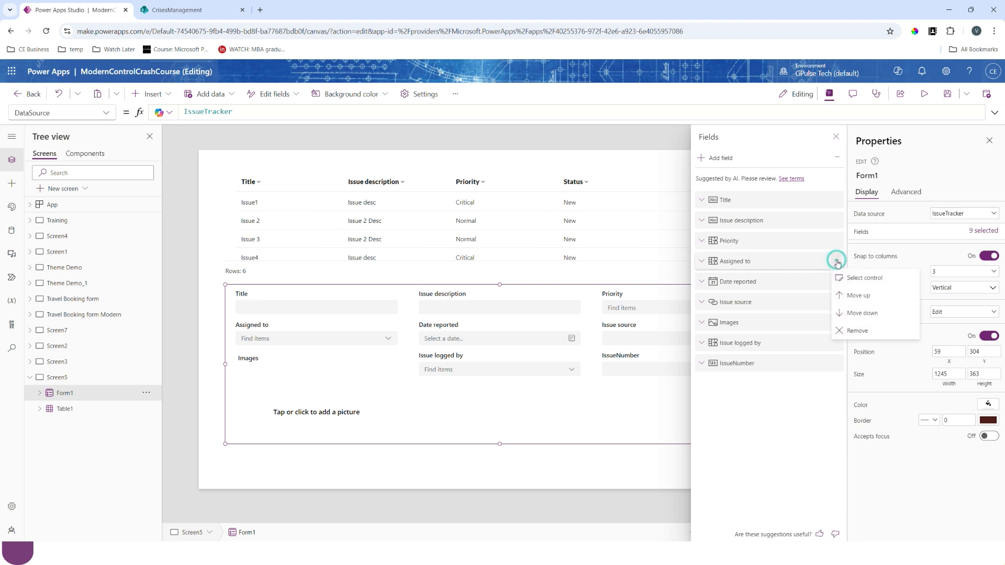
pyautogui.click(853, 331)
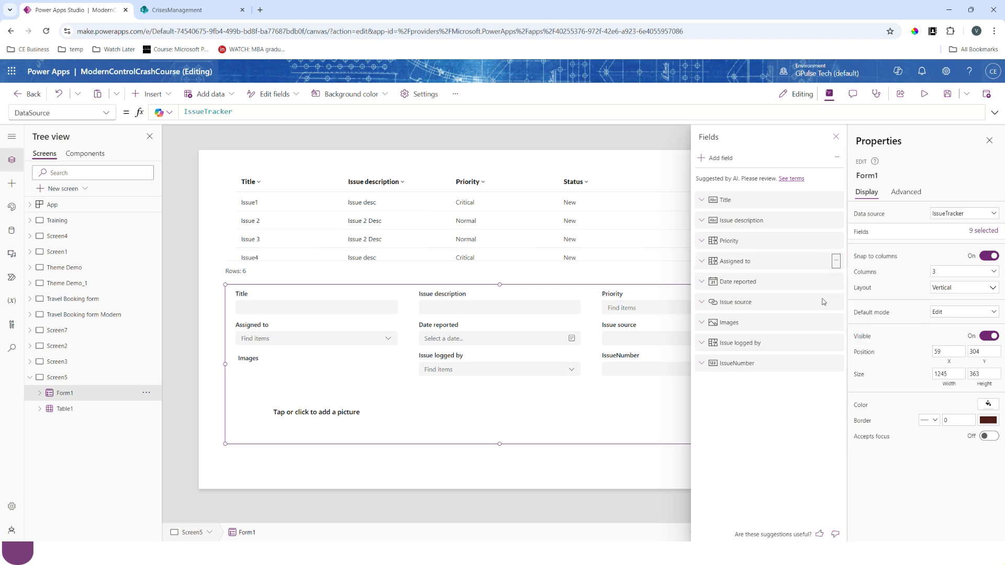
pyautogui.click(836, 260)
pyautogui.click(853, 331)
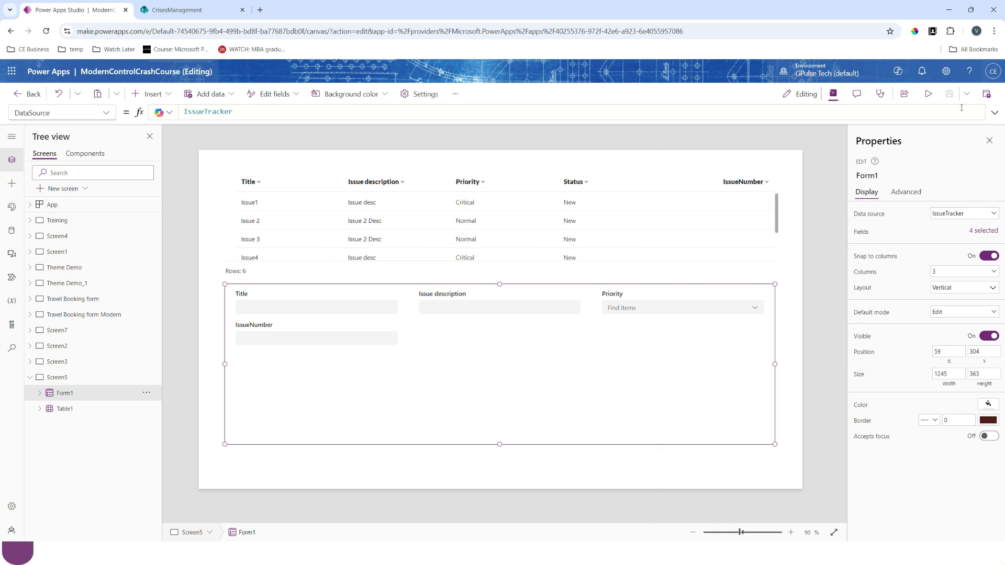
# - Preview the form briefly, and set its default mode to New
pyautogui.click(928, 94)
pyautogui.click(986, 97)
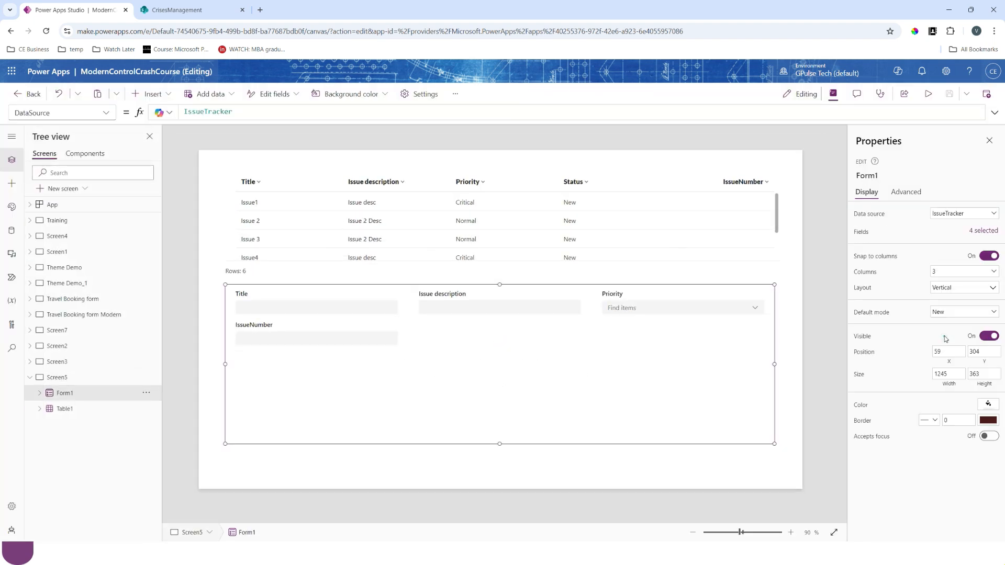
# - Preview the app, enter the text hu in the form's IssueNumber field to test its validation, and close the preview
pyautogui.click(928, 94)
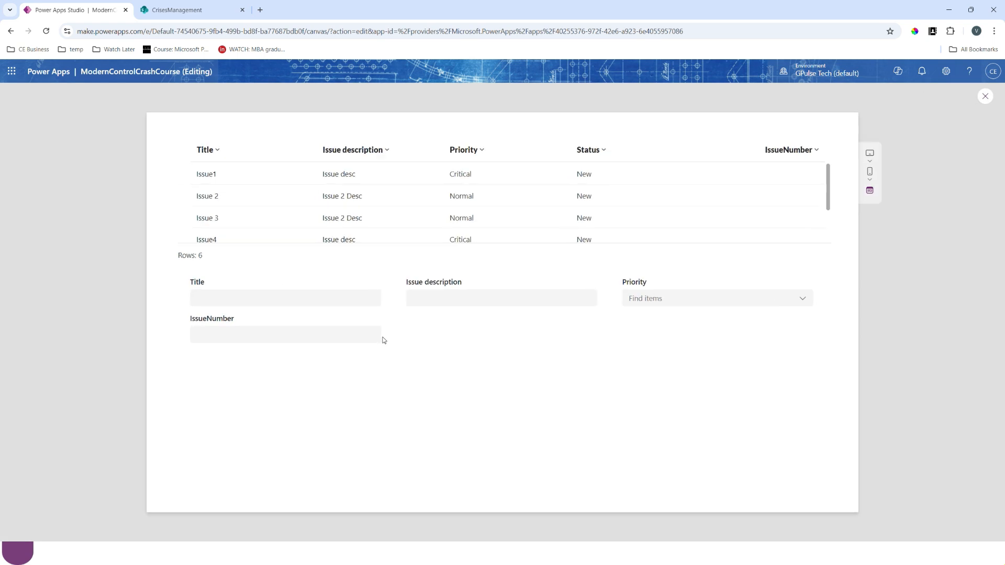
pyautogui.click(244, 335)
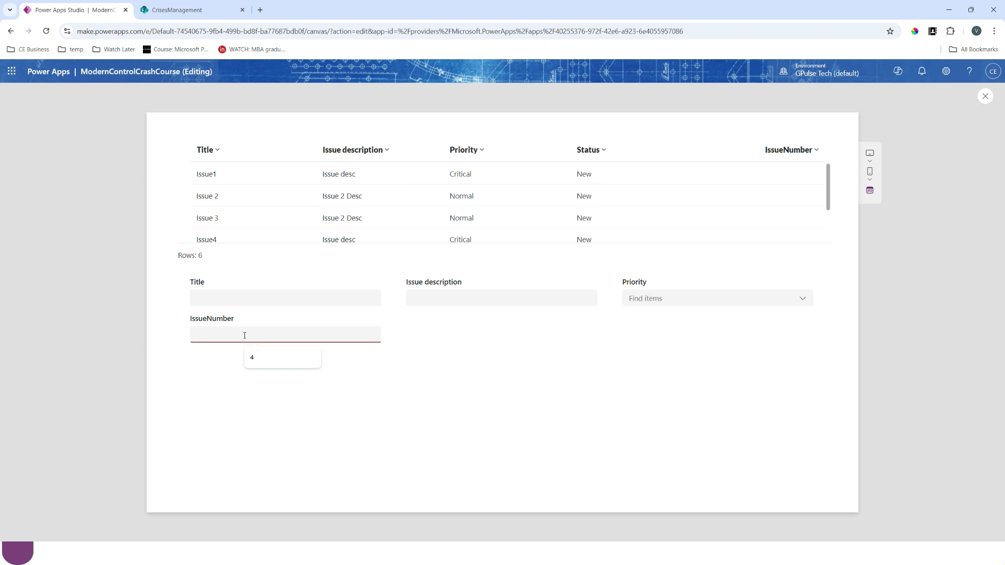
pyautogui.write('hu')
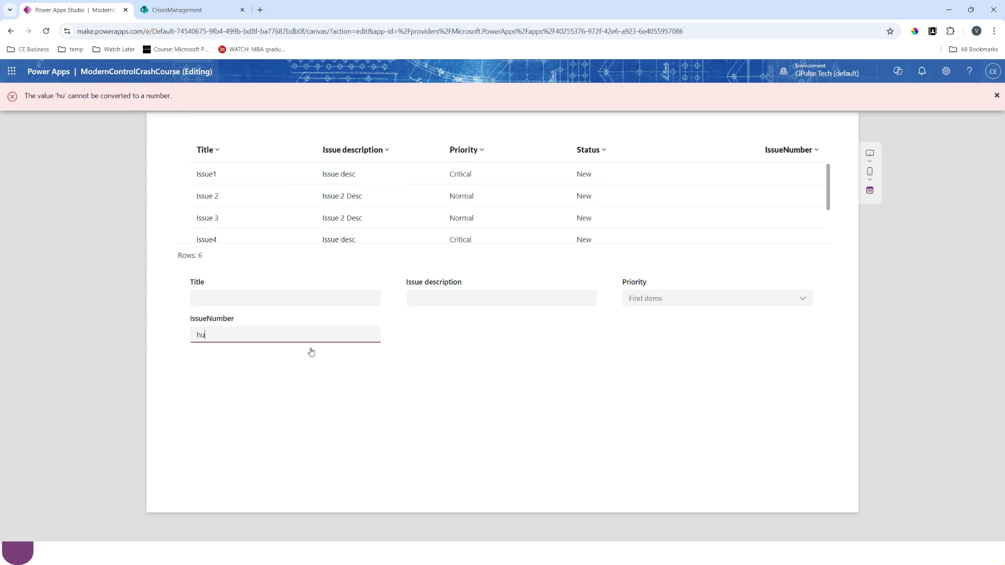
pyautogui.doubleClick(236, 337)
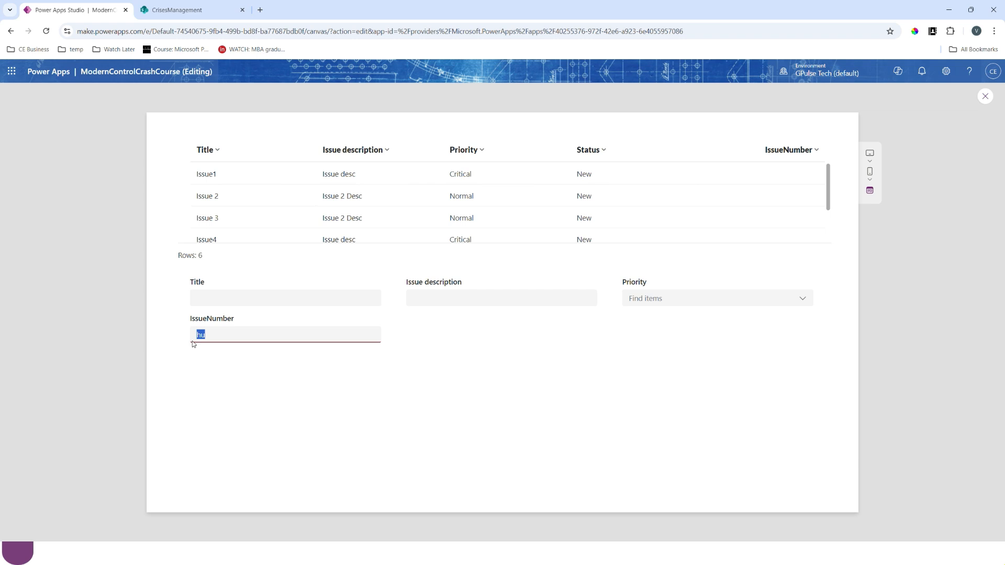
pyautogui.click(985, 98)
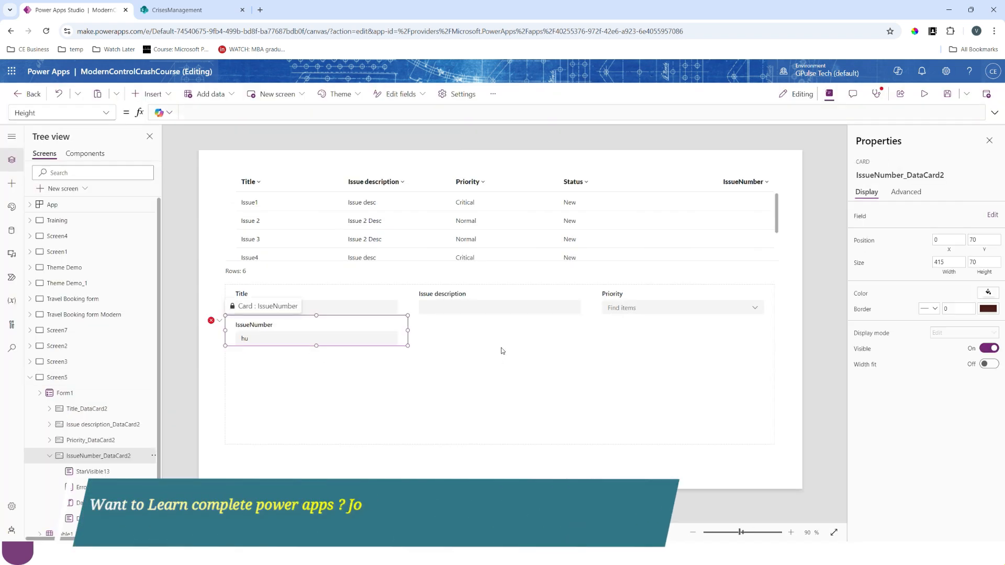
# - Shorten the form to a height of 248, and insert a button below it with the text Submit
pyautogui.click(501, 348)
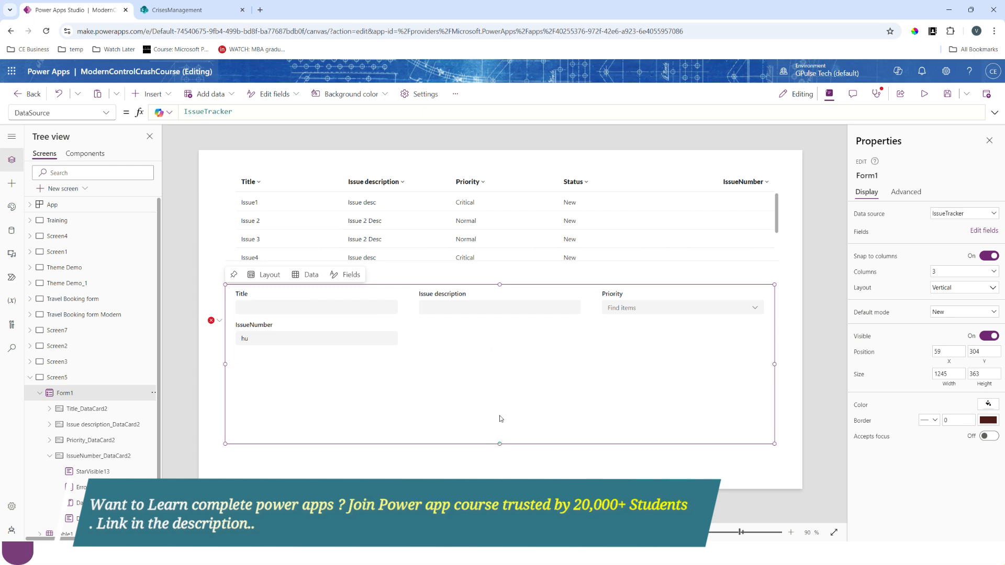
pyautogui.moveTo(499, 443); pyautogui.dragTo(499, 393)
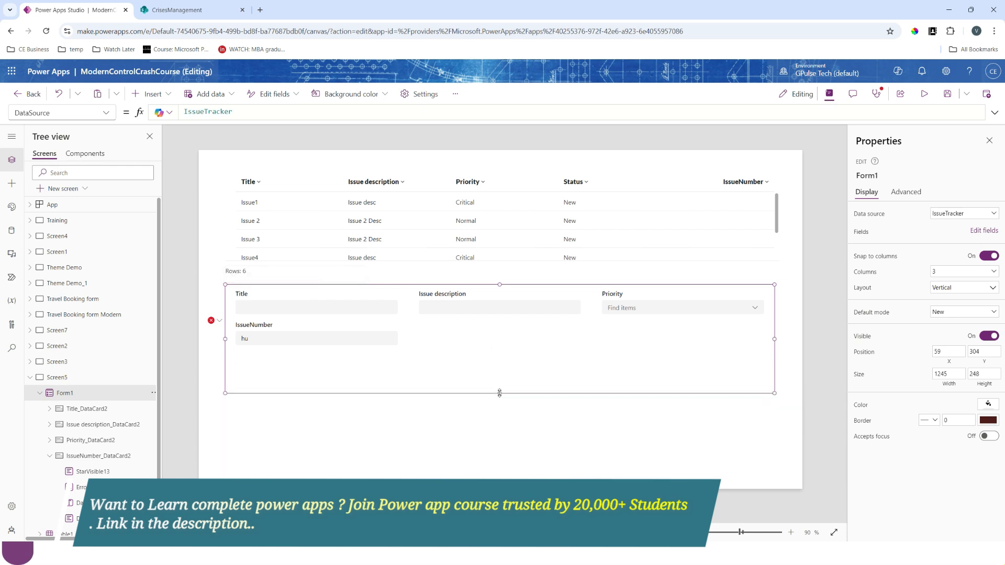
pyautogui.click(157, 94)
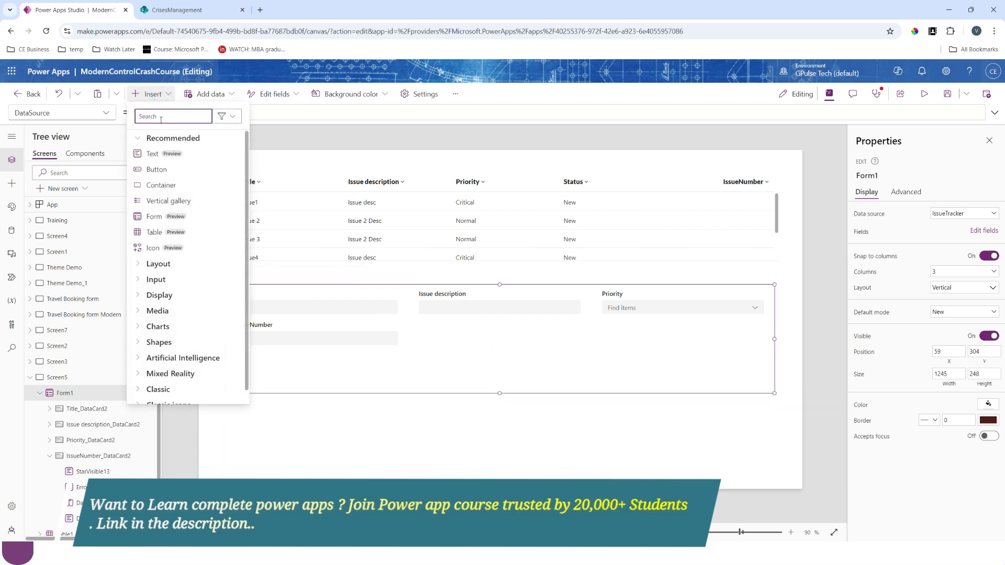
pyautogui.click(156, 169)
pyautogui.write('Submit')
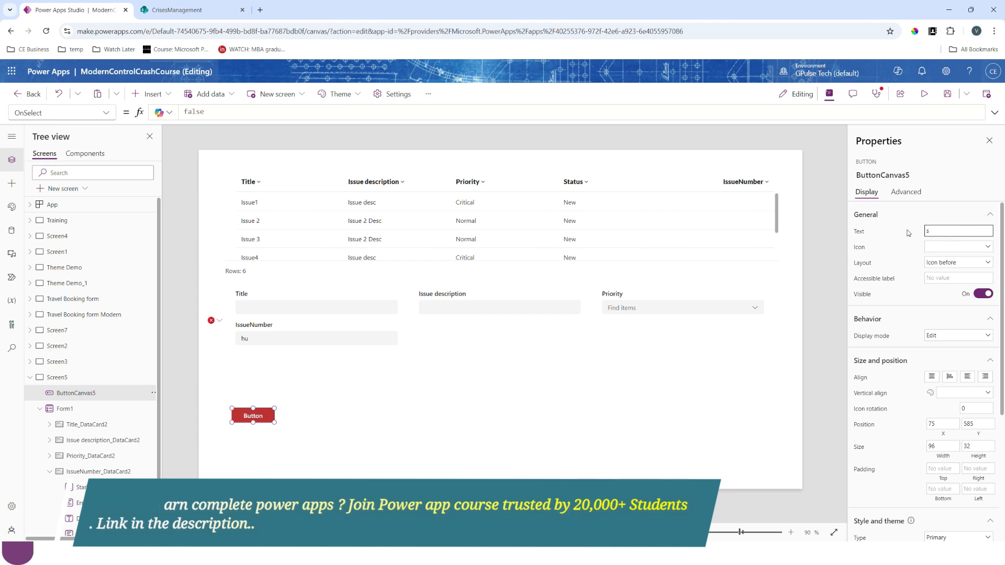
pyautogui.click(263, 417)
pyautogui.click(263, 416)
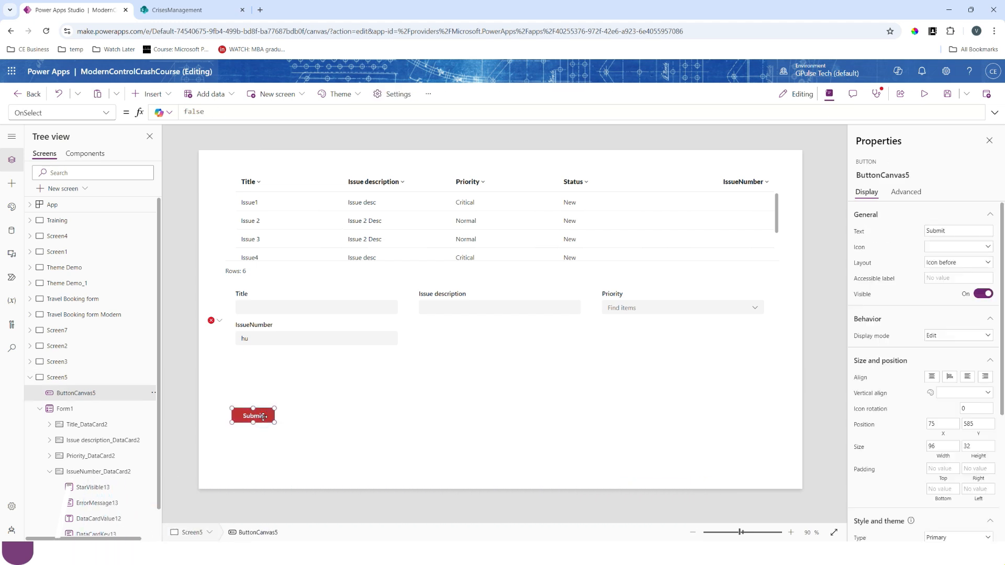
# - Set the Submit button's OnSelect formula to SubmitForm(Form1); followed by Refresh(IssueTracker)
pyautogui.click(382, 341)
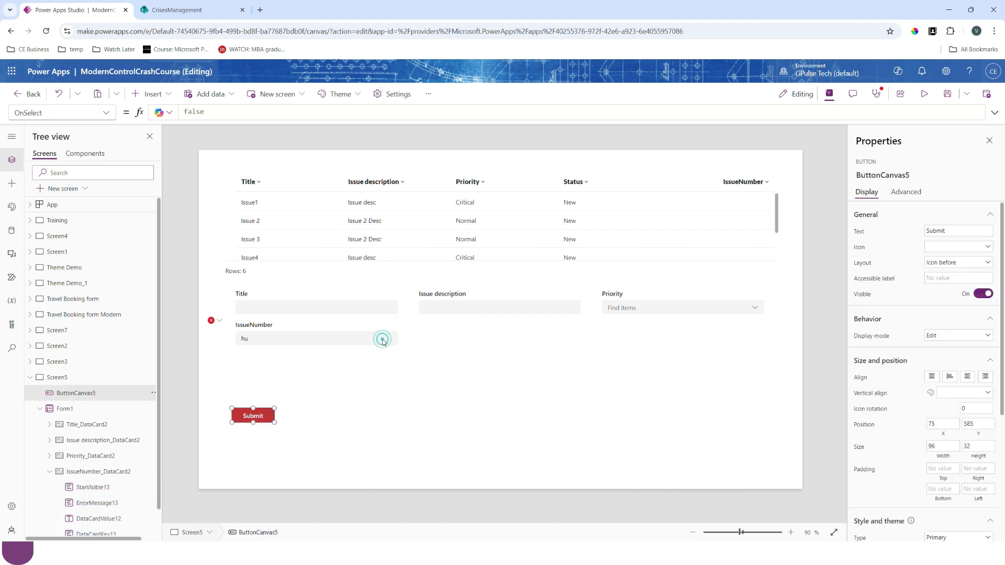
pyautogui.click(476, 361)
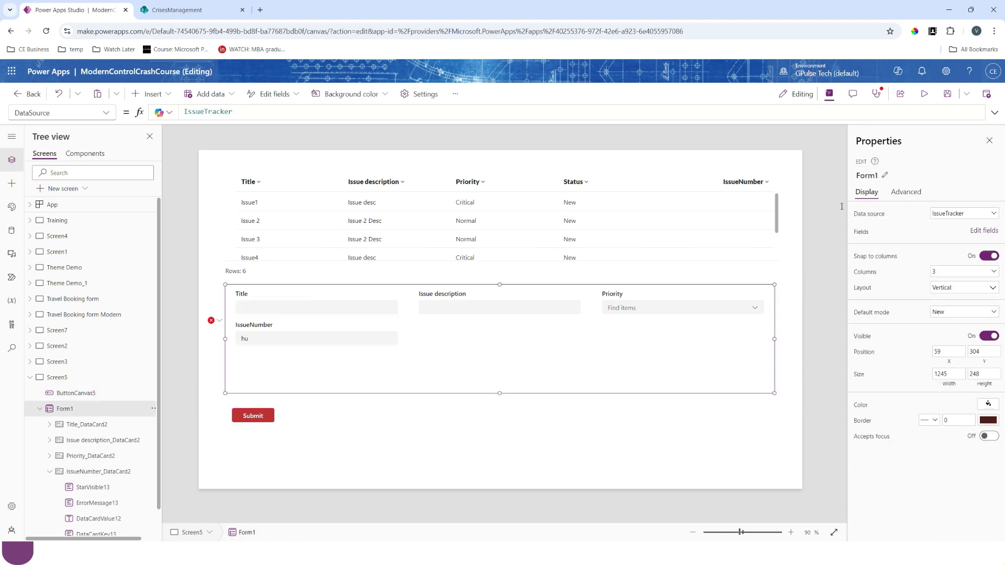
pyautogui.click(250, 418)
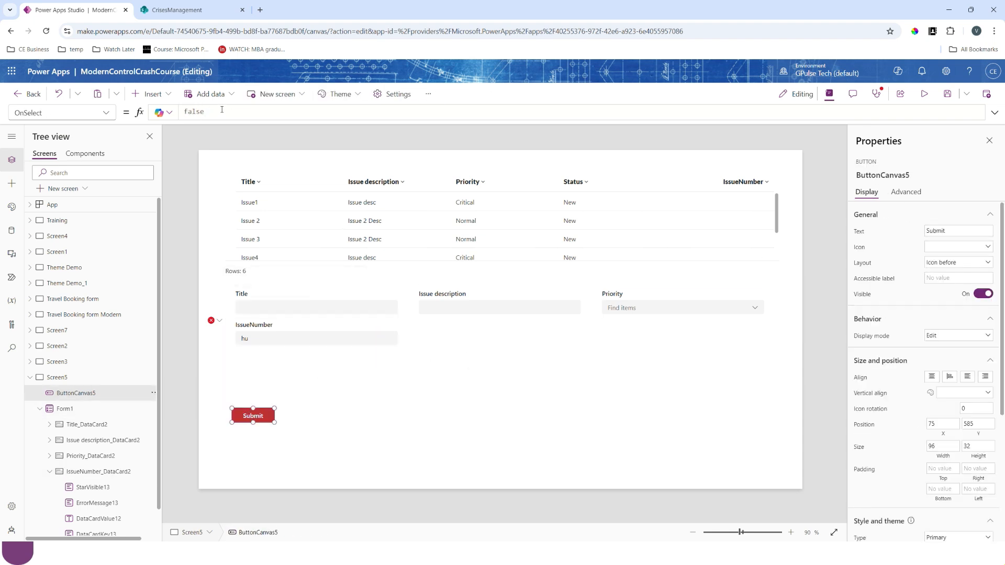
pyautogui.doubleClick(222, 110)
pyautogui.write('s')
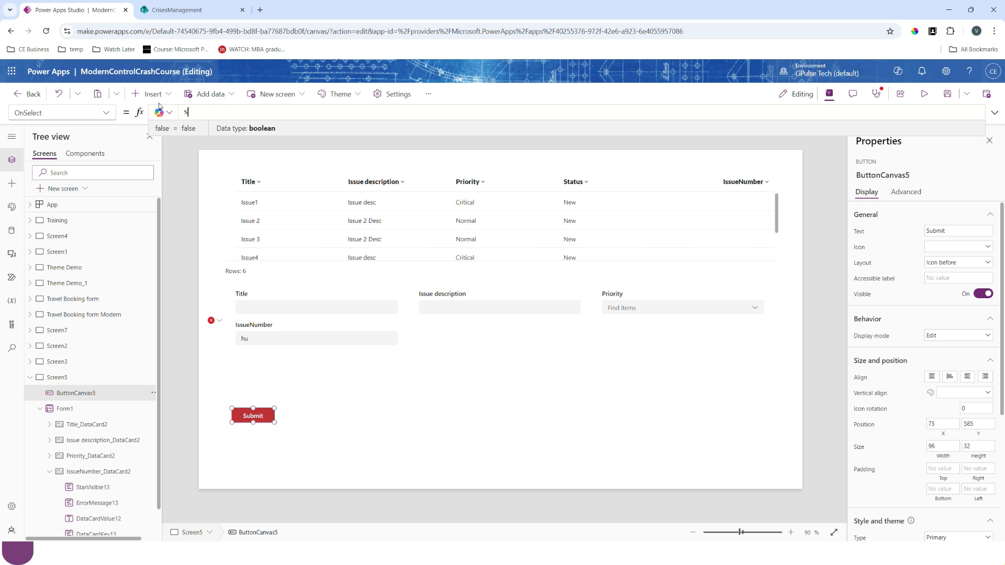
pyautogui.write('ubmitf')
pyautogui.click(229, 118)
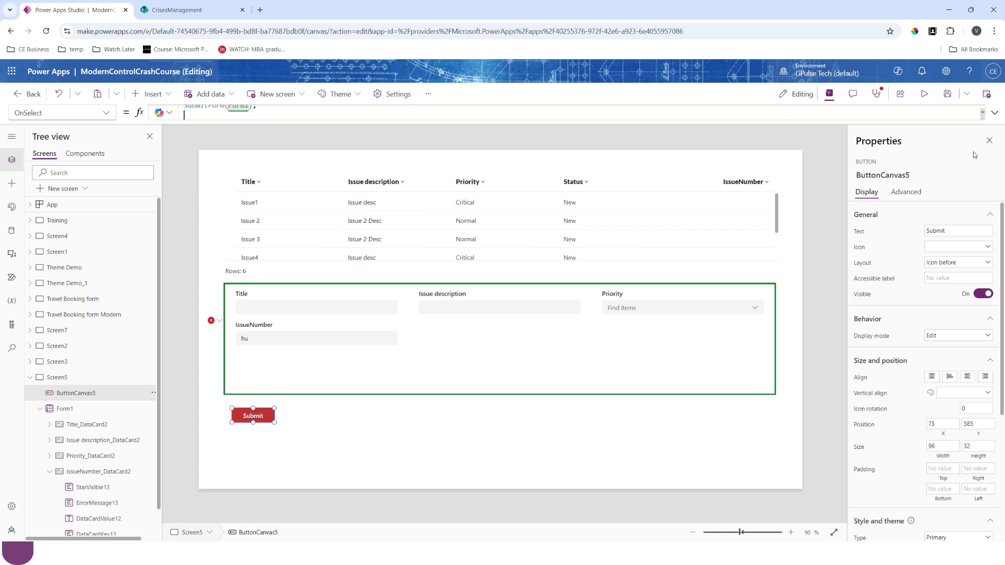
pyautogui.click(995, 113)
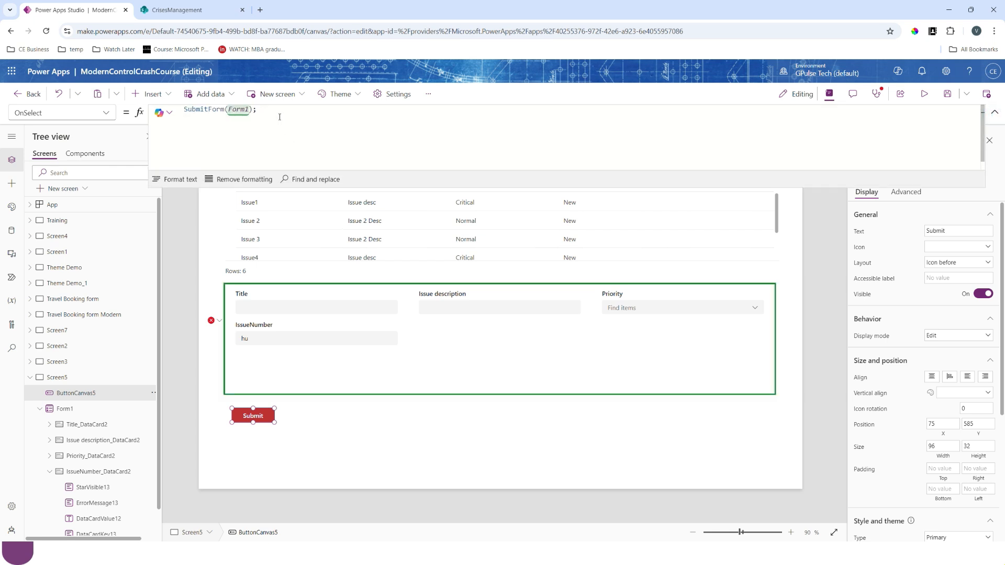
pyautogui.write('refresh')
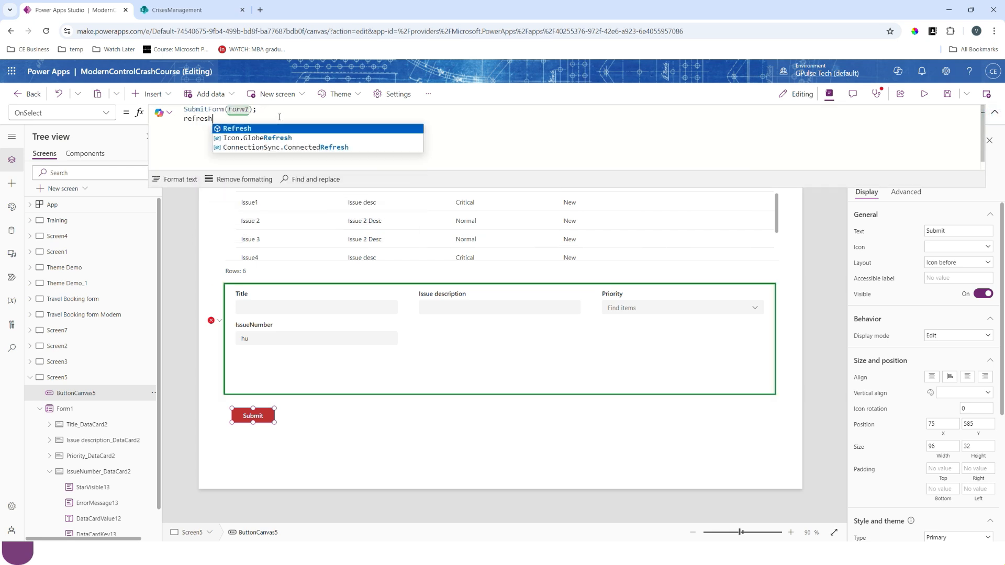
pyautogui.write('(iss')
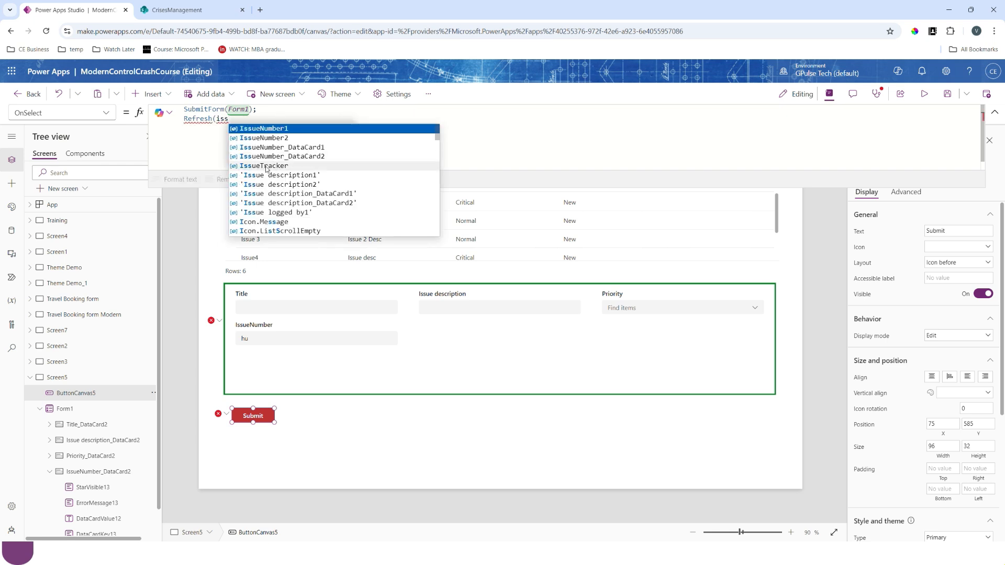
# - In preview, submit a new issue titled Issue 6 with description "this is issue 6", priority Normal and IssueNumber 20, and close the preview
pyautogui.click(925, 94)
pyautogui.click(259, 296)
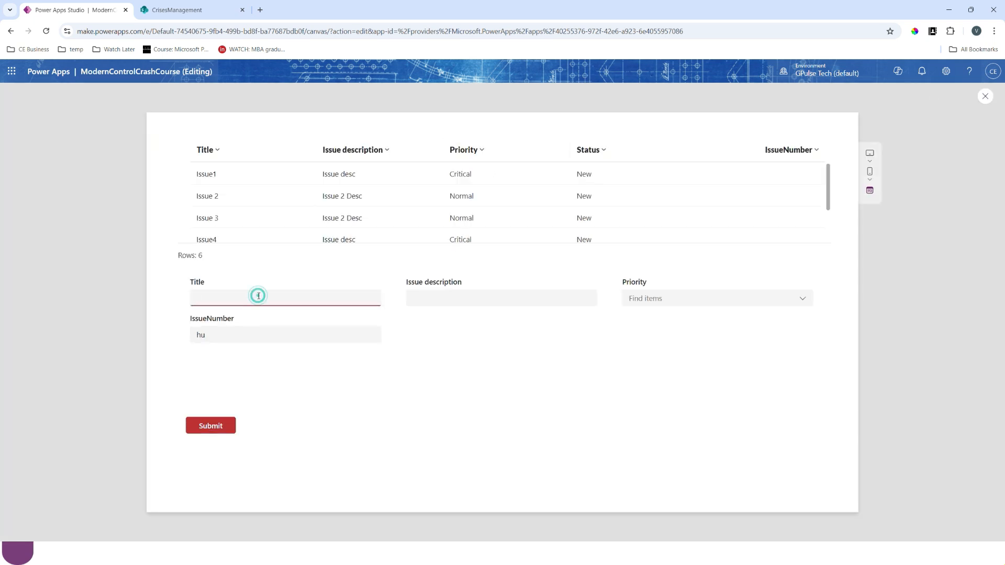
pyautogui.scroll(-2, 259, 241)
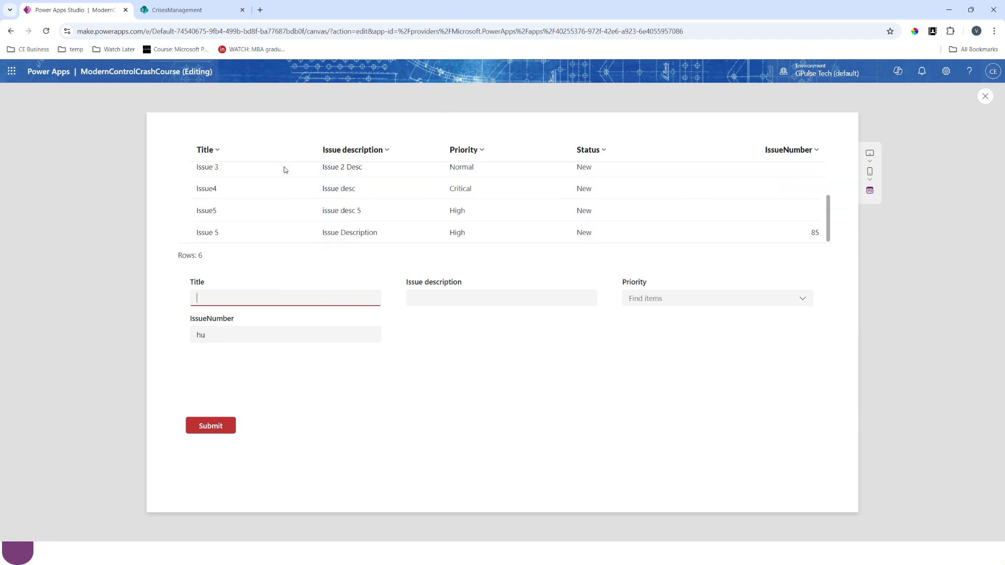
pyautogui.click(253, 299)
pyautogui.write('Issue 6')
pyautogui.click(438, 299)
pyautogui.write('this')
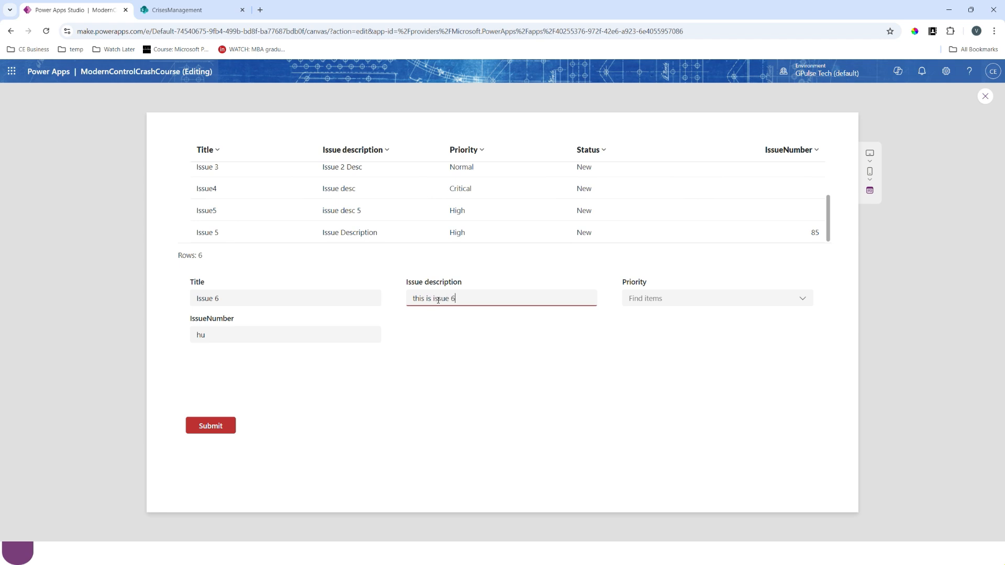
pyautogui.click(705, 303)
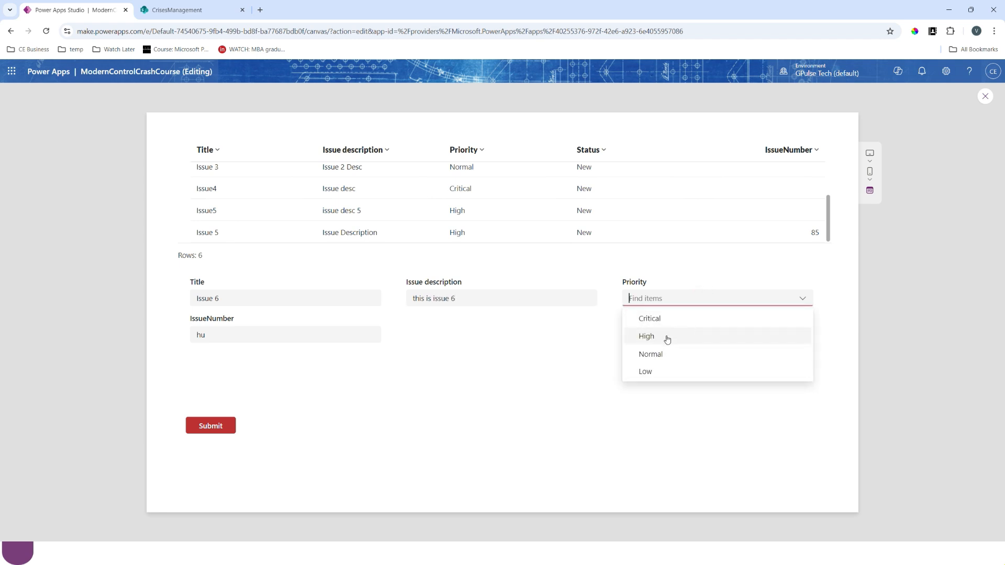
pyautogui.click(651, 355)
pyautogui.moveTo(286, 336); pyautogui.dragTo(174, 338)
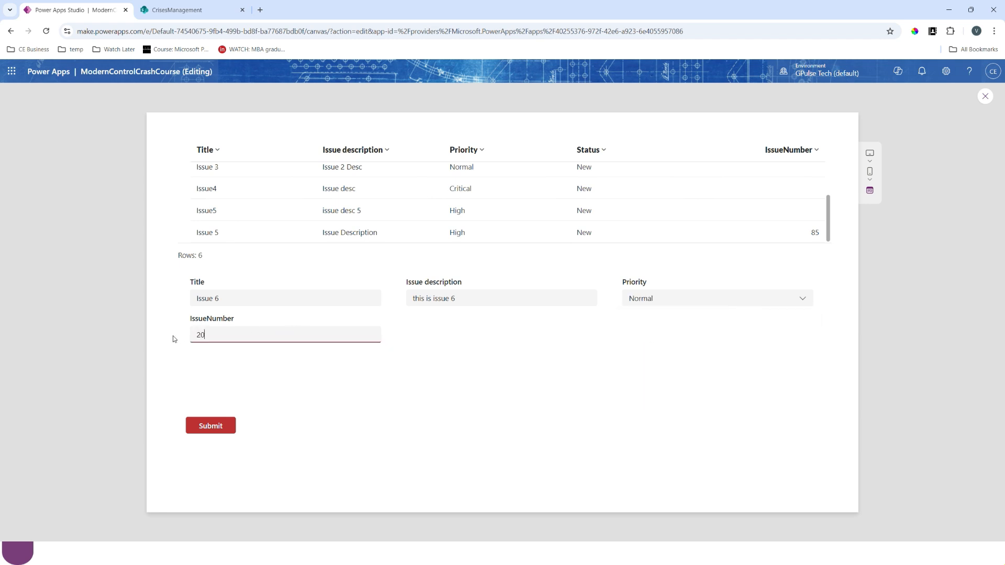
pyautogui.click(210, 426)
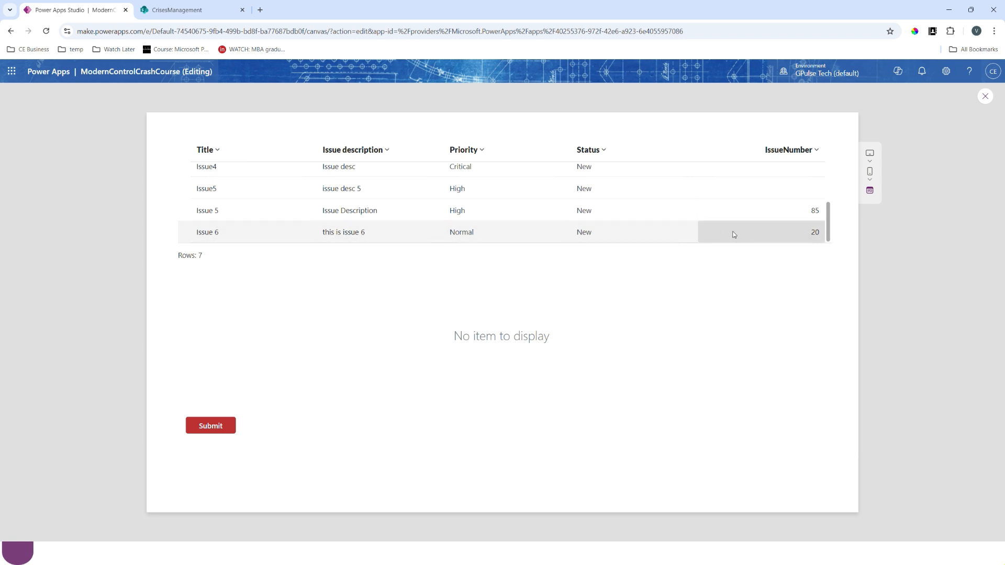
pyautogui.click(984, 96)
# - Collapse the expanded formula bar, and select the issue table above the form
pyautogui.click(473, 359)
pyautogui.click(475, 362)
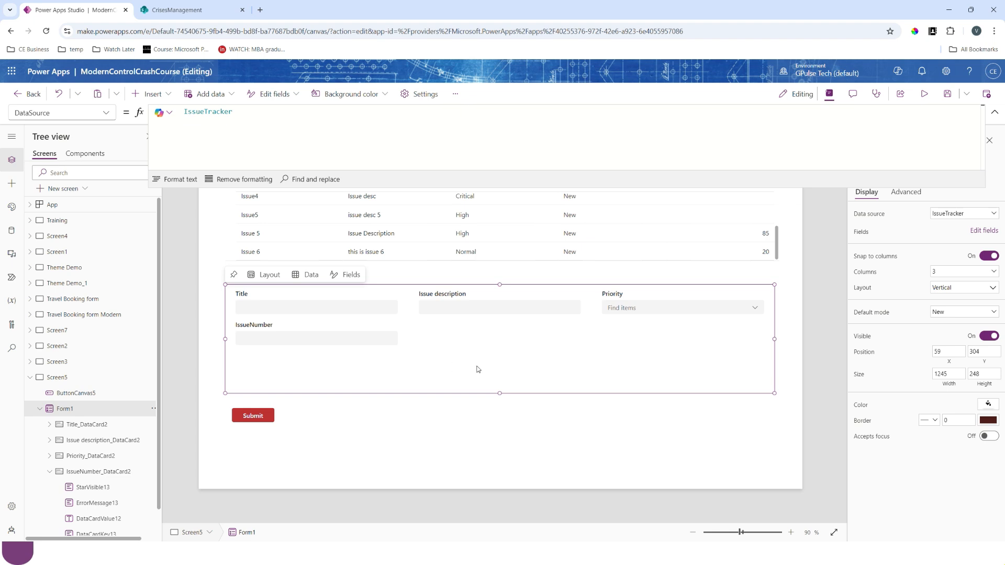
pyautogui.click(994, 112)
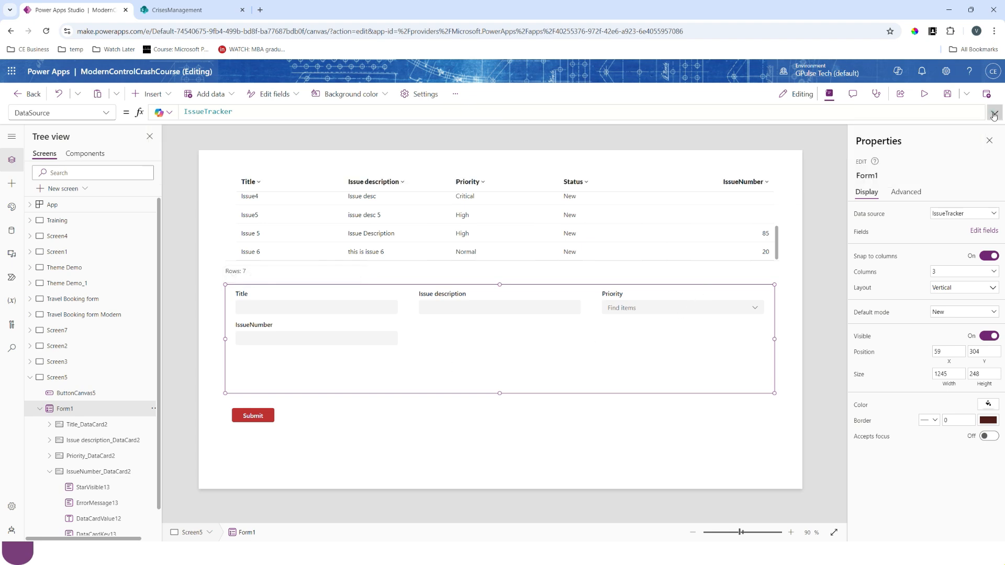
pyautogui.click(306, 370)
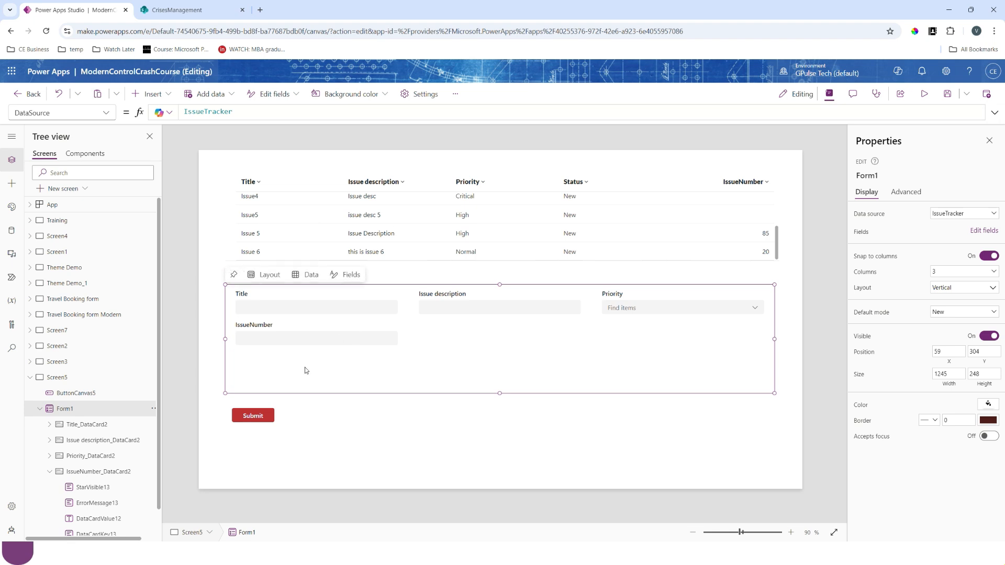
pyautogui.click(261, 219)
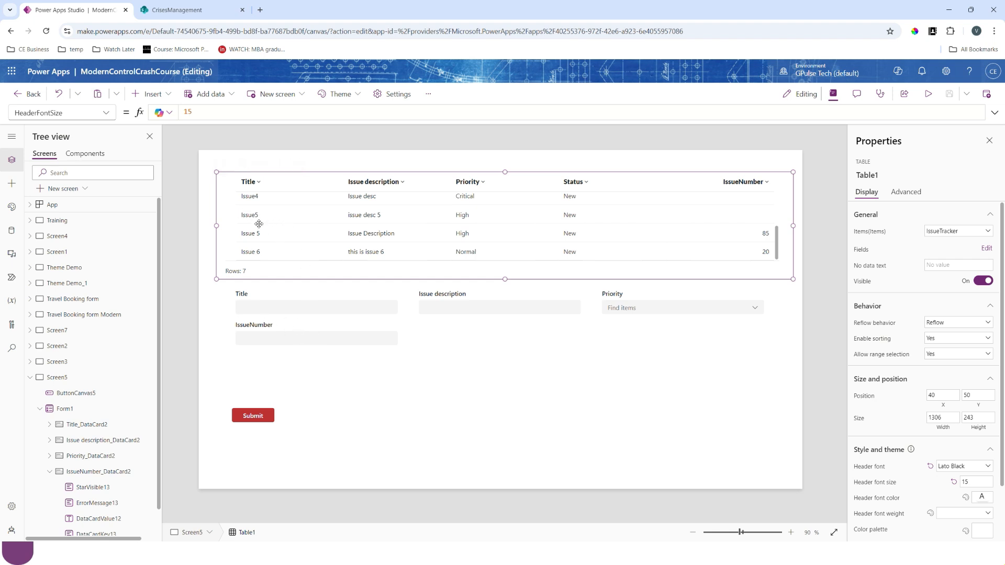
# - Set the issue table's OnSelect formula to Set(gFormMode,FormMode.Edit)
pyautogui.click(106, 113)
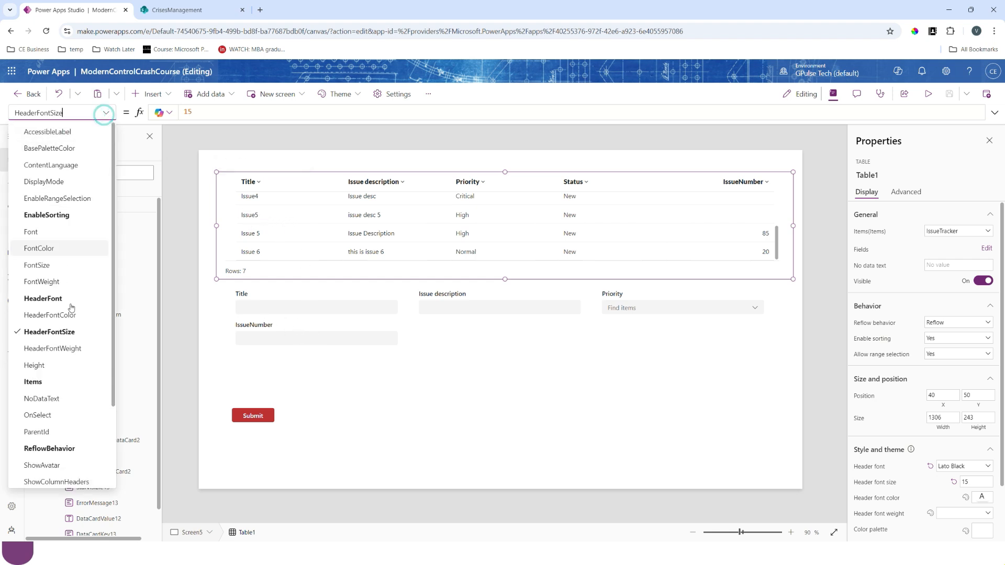
pyautogui.click(37, 415)
pyautogui.click(180, 113)
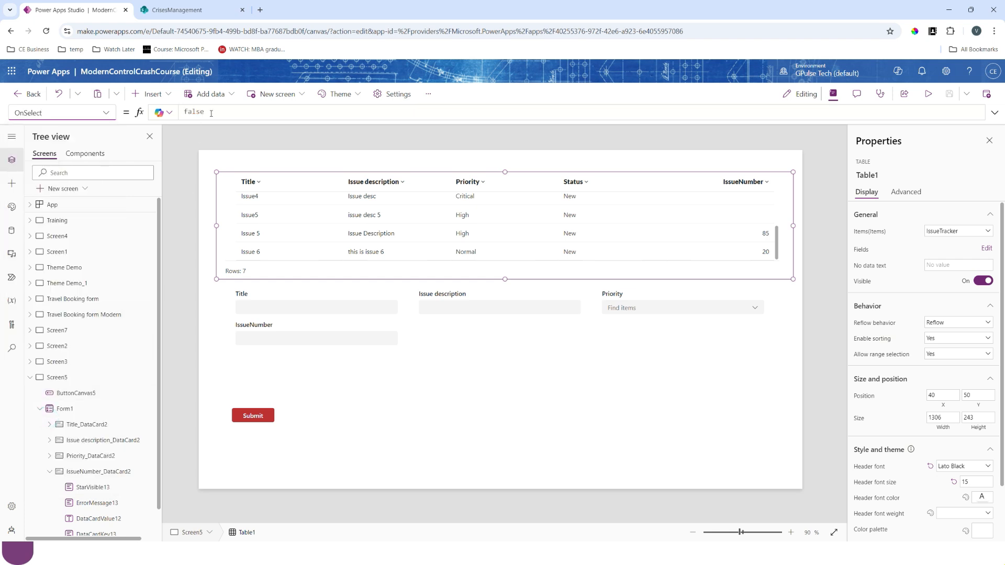
pyautogui.write('Set(gF')
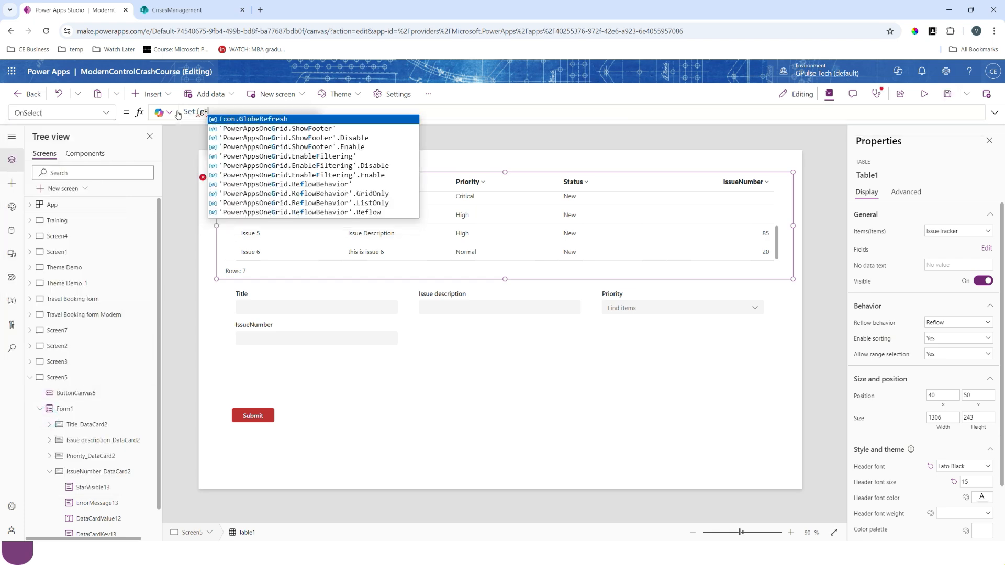
pyautogui.write('ormMode')
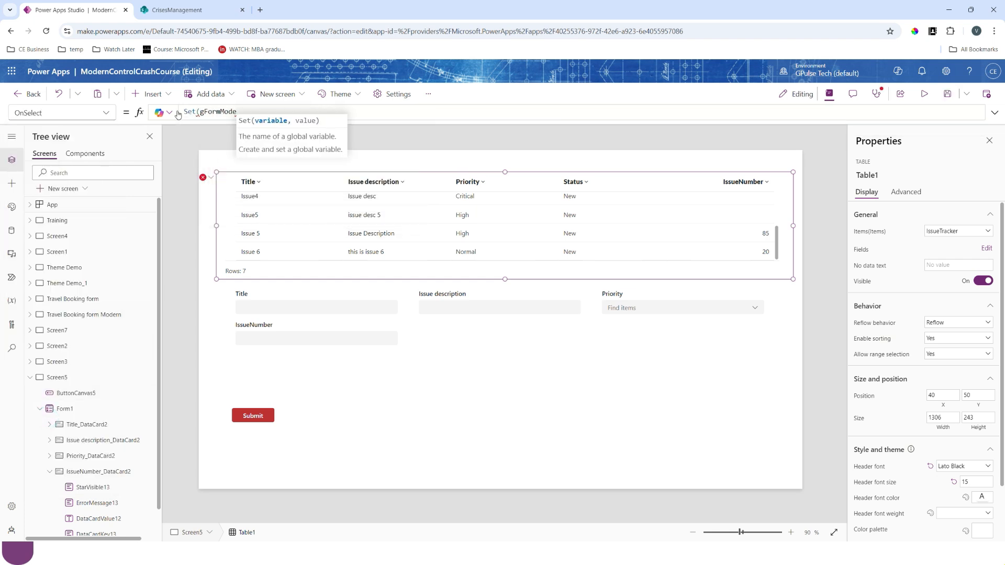
pyautogui.write(',')
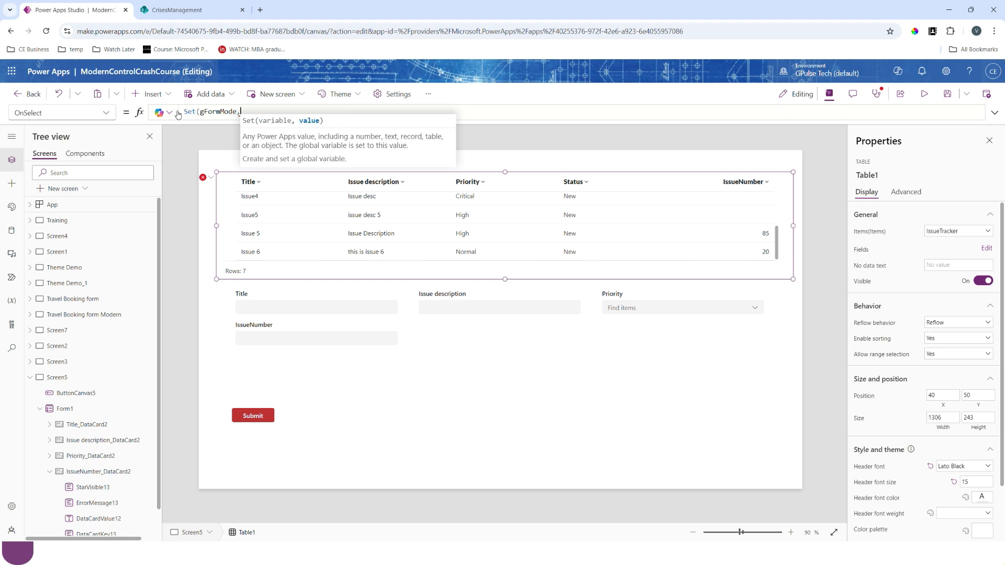
pyautogui.write('formmo')
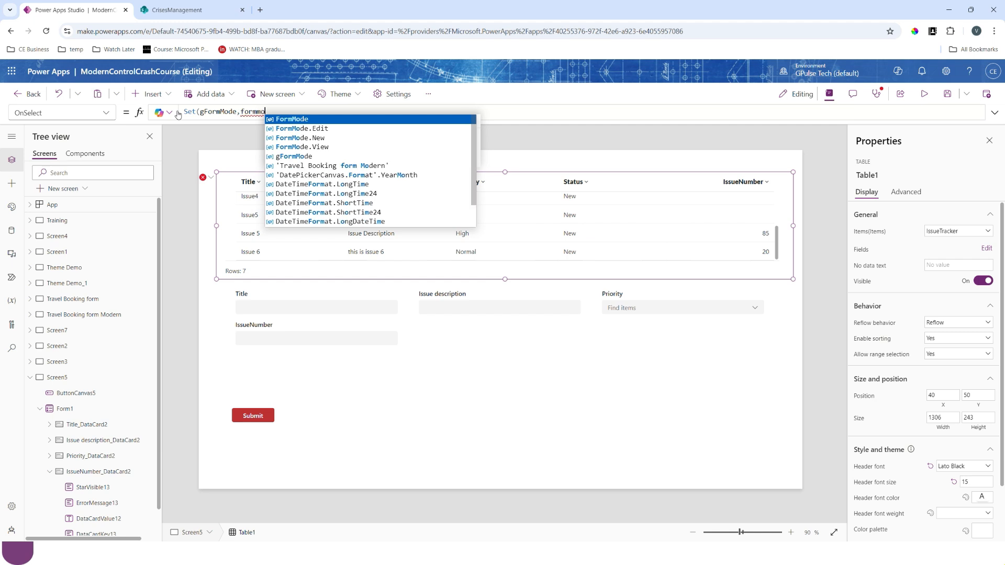
pyautogui.click(293, 129)
pyautogui.write(')')
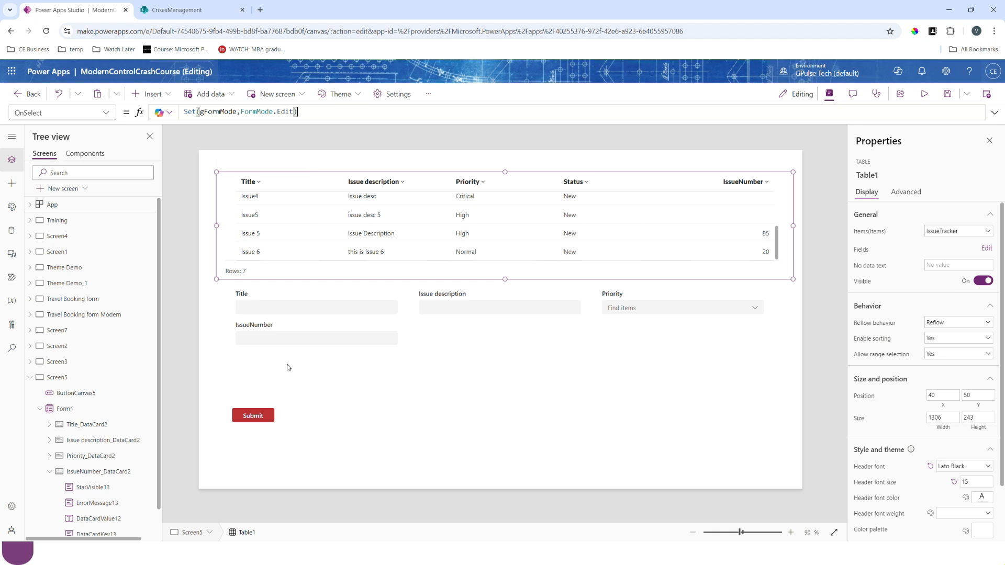
# - Copy the table's OnSelect formula to the end of the Submit button's OnSelect, changing it to Set(gFormMode,FormMode.New)
pyautogui.hotkey('ctrl', 'a')
pyautogui.hotkey('ctrl', 'c')
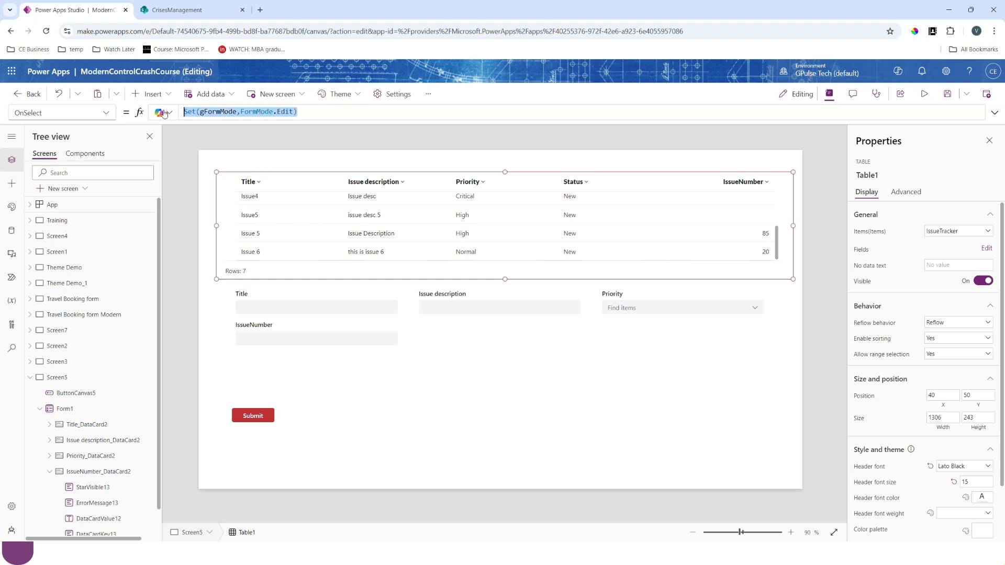
pyautogui.click(252, 418)
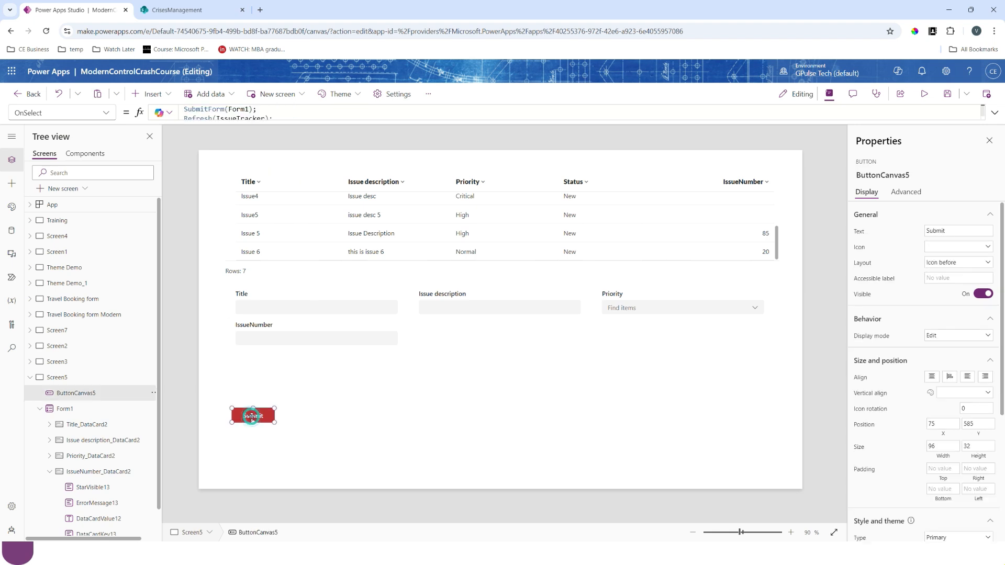
pyautogui.click(292, 121)
pyautogui.press('Return')
pyautogui.hotkey('ctrl', 'v')
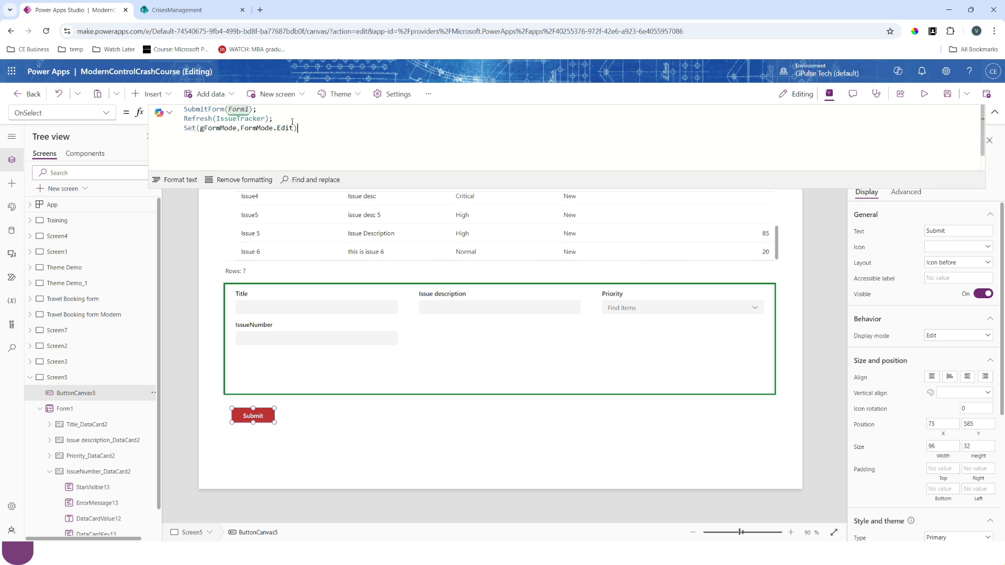
pyautogui.doubleClick(281, 129)
pyautogui.write('ne')
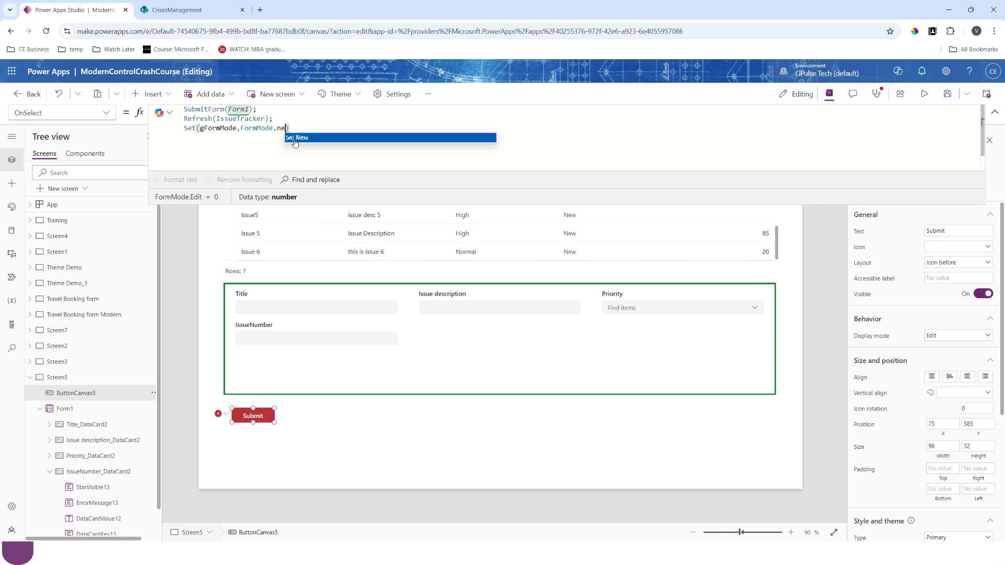
pyautogui.click(294, 138)
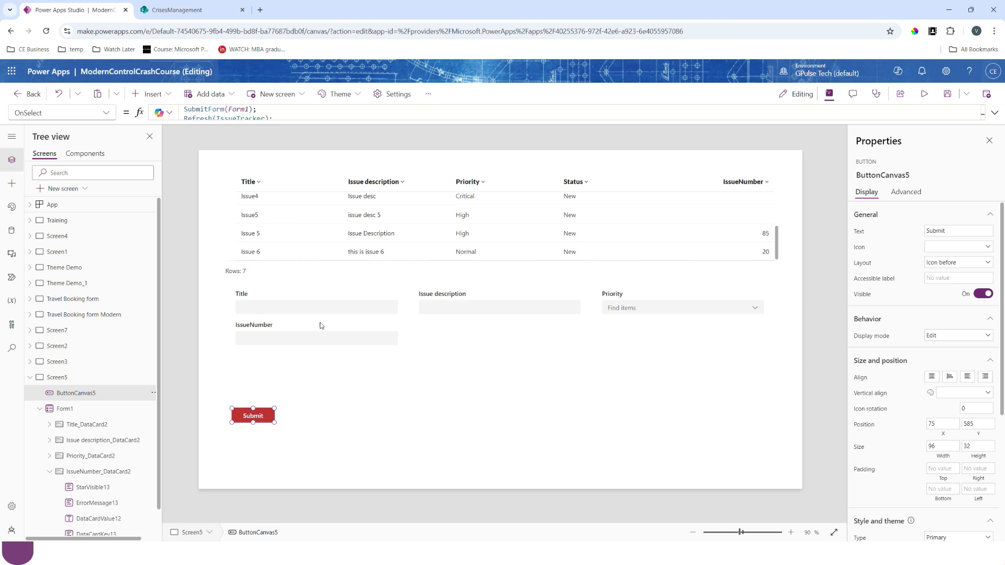
# - Set the form's Item property to Table1.Selected
pyautogui.click(355, 365)
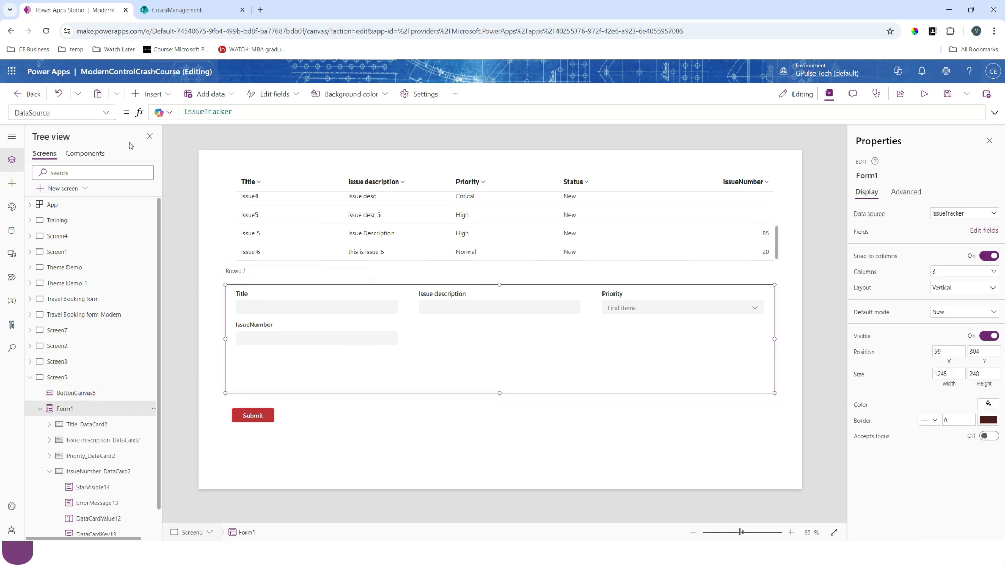
pyautogui.click(107, 115)
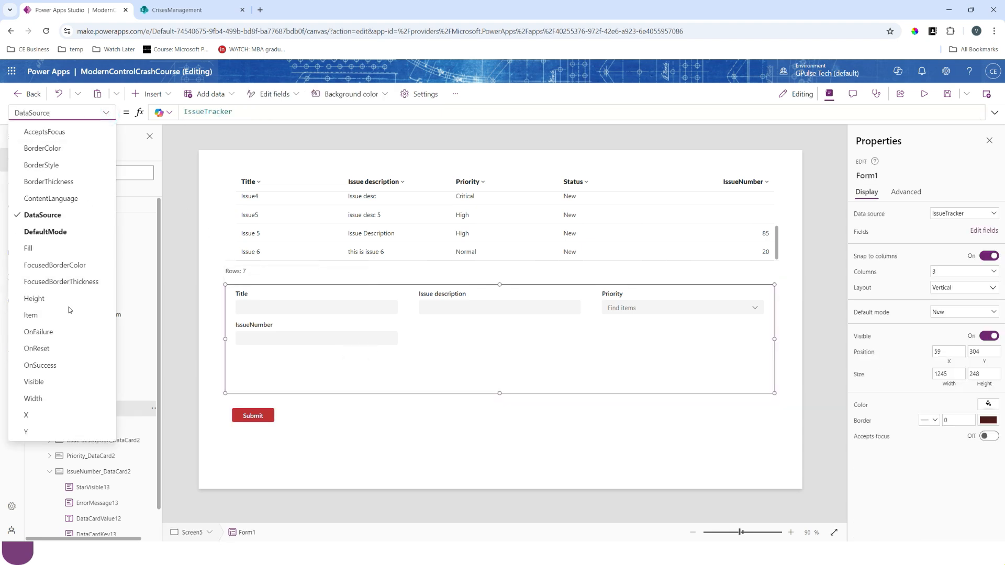
pyautogui.click(52, 314)
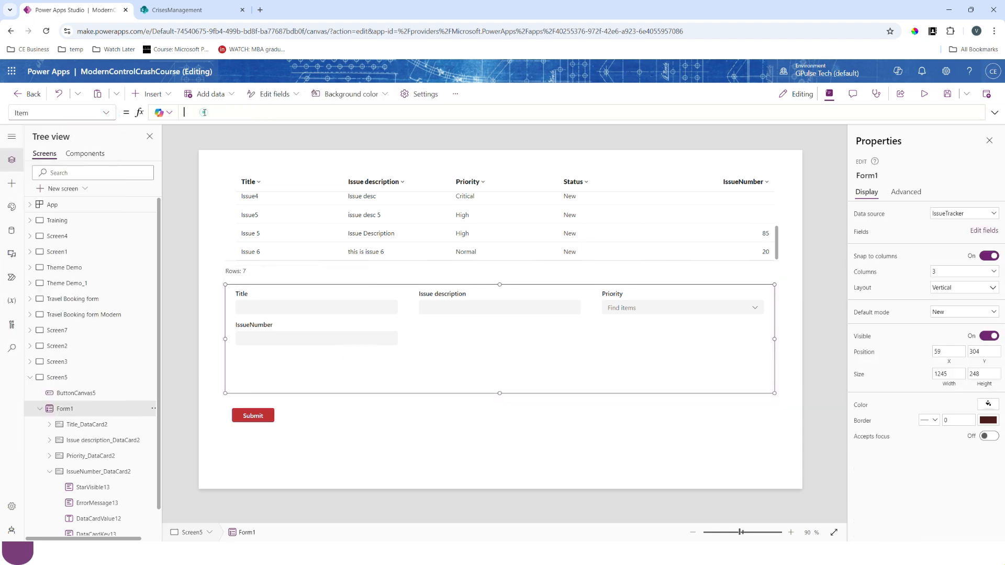
pyautogui.click(298, 243)
pyautogui.click(430, 361)
pyautogui.click(185, 112)
pyautogui.write('tab')
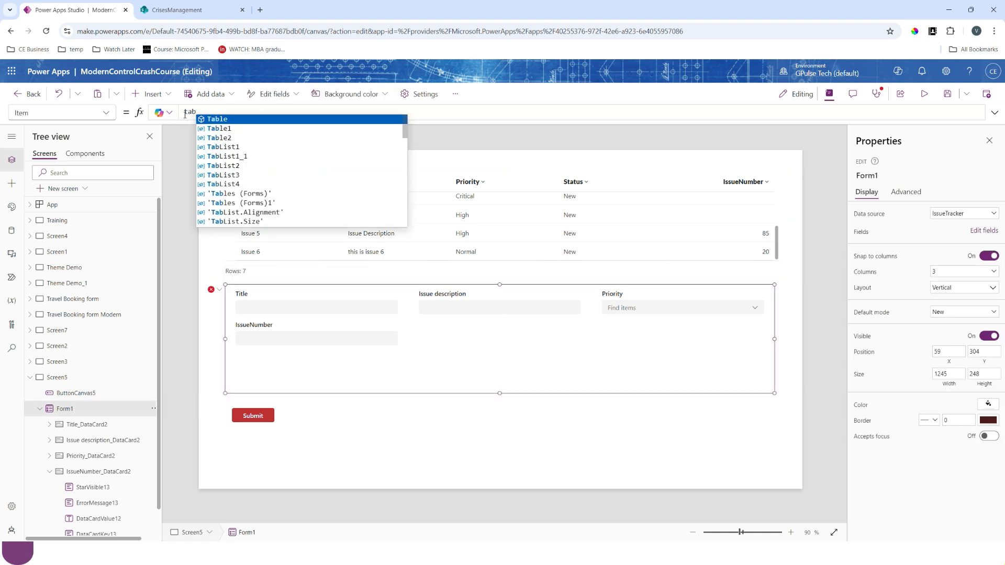
pyautogui.write('le1')
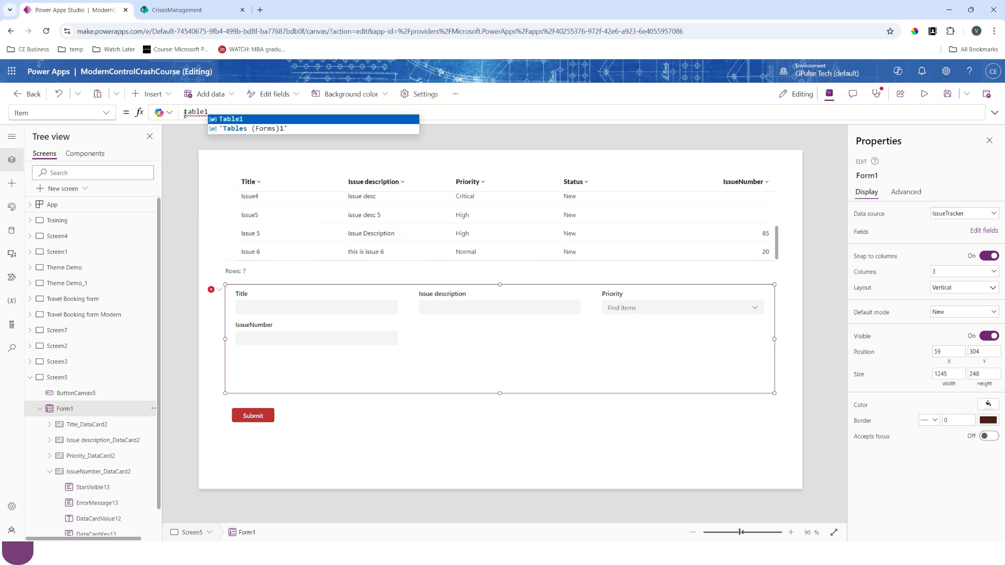
pyautogui.write('.se')
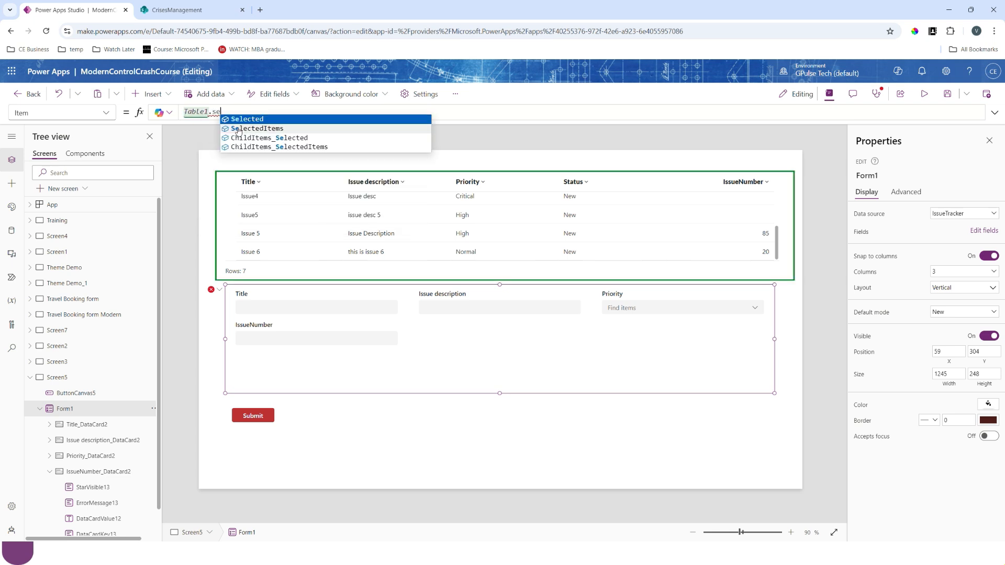
pyautogui.press('Tab')
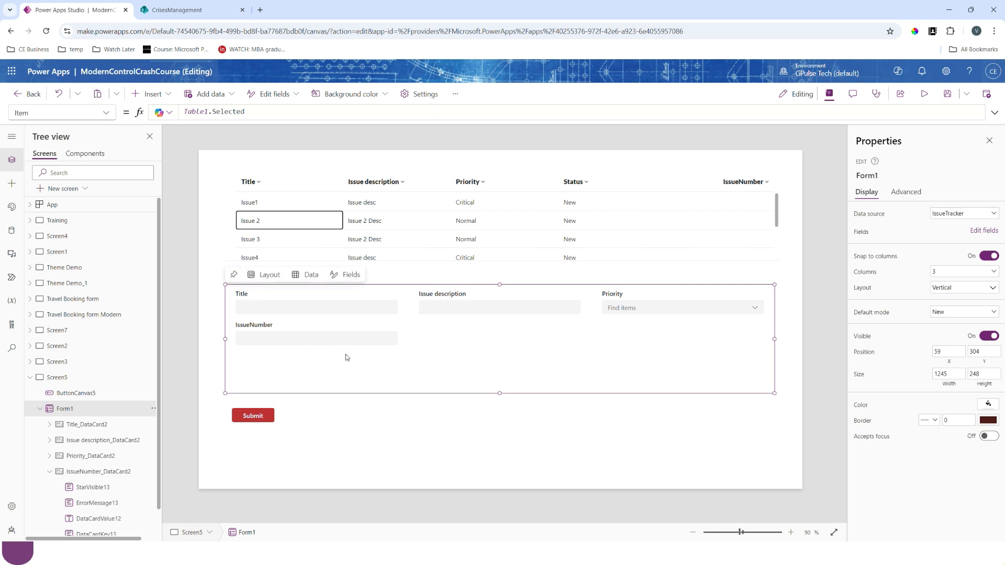
pyautogui.click(351, 375)
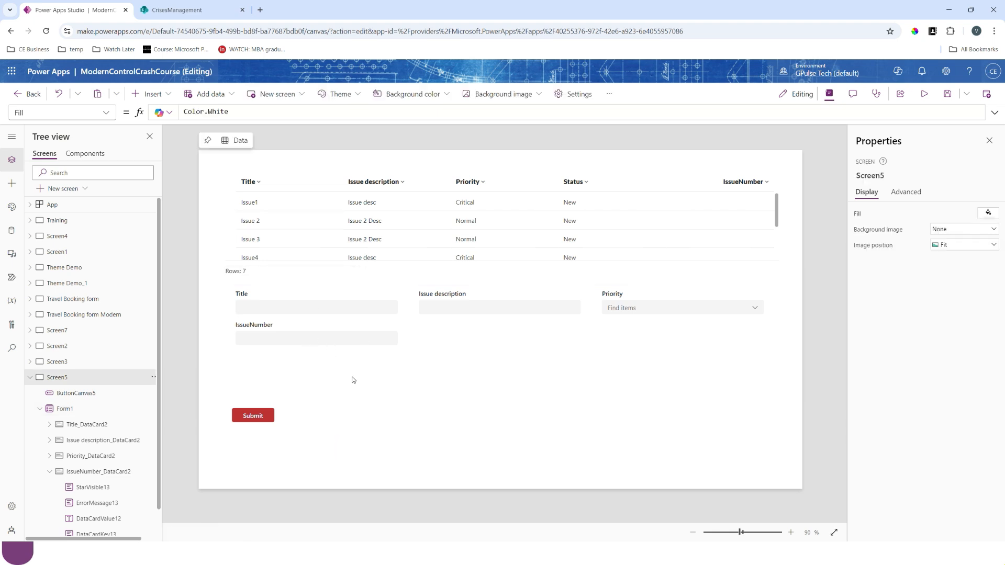
# - Set the form's DefaultMode property to the variable gFormMode
pyautogui.click(374, 367)
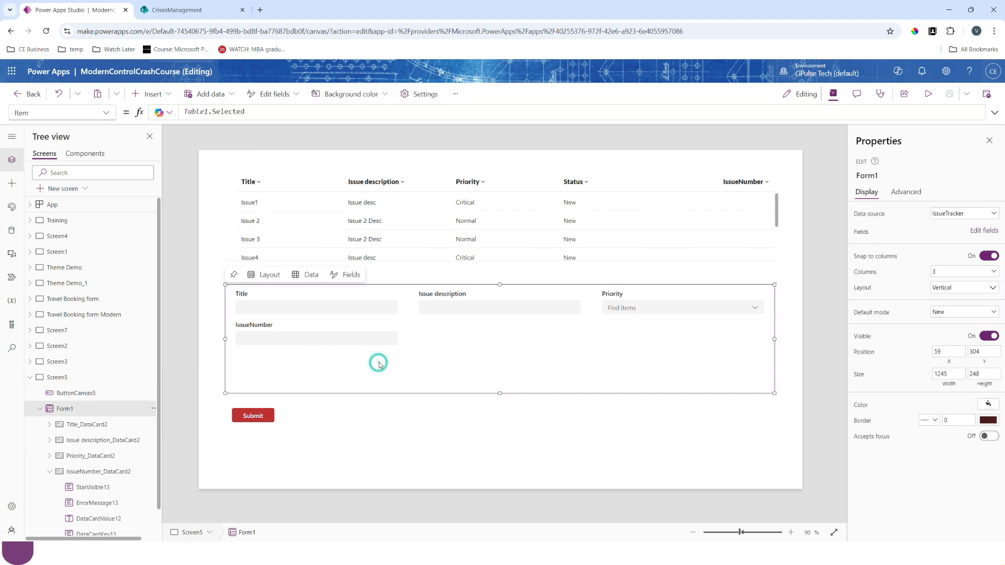
pyautogui.click(108, 118)
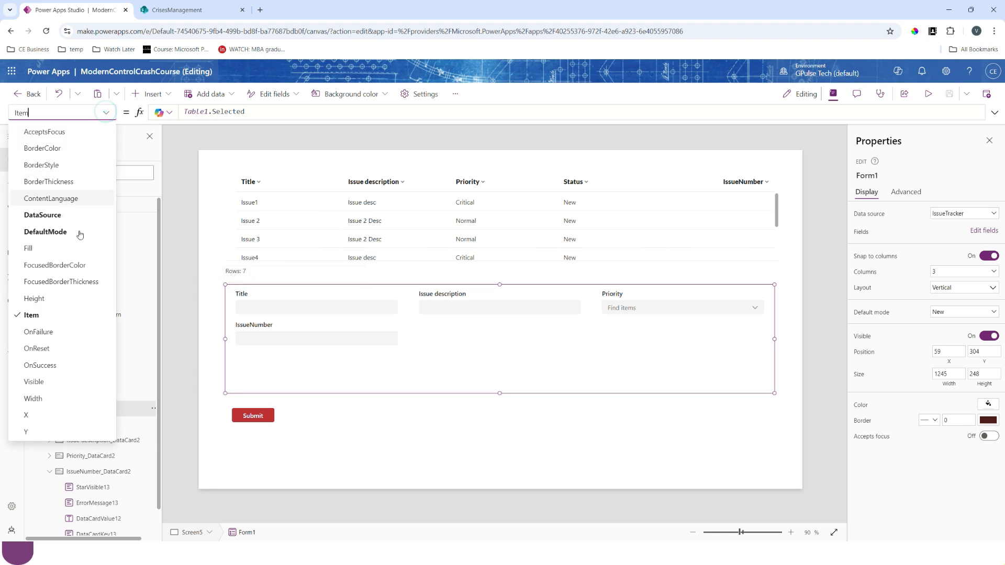
pyautogui.click(52, 237)
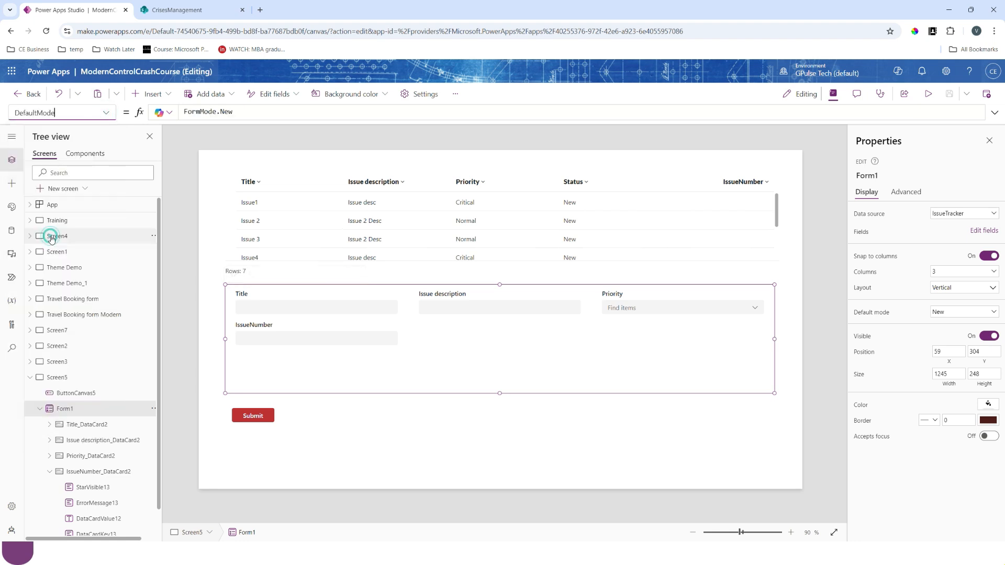
pyautogui.click(247, 110)
pyautogui.hotkey('ctrl', 'a')
pyautogui.write('g')
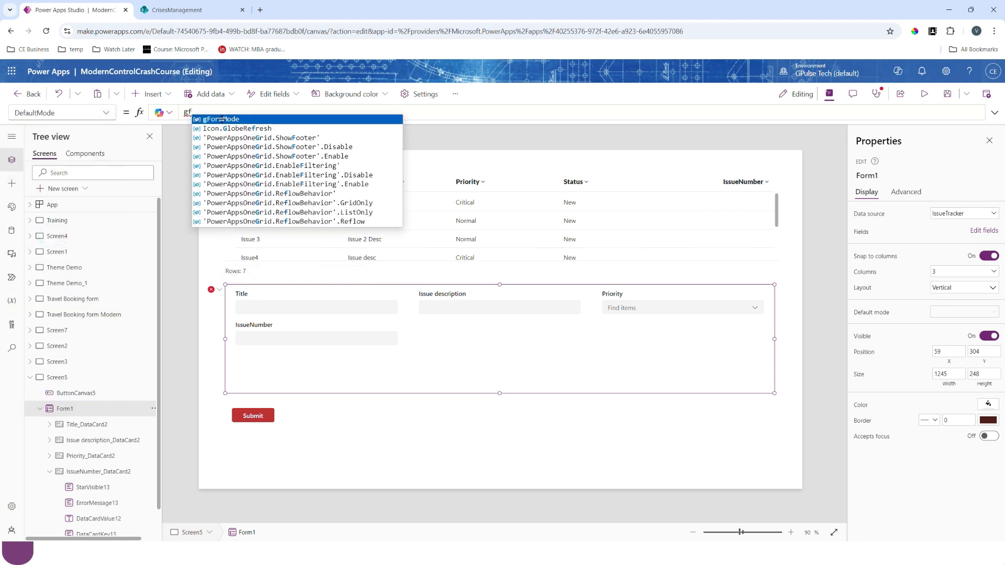
pyautogui.click(222, 119)
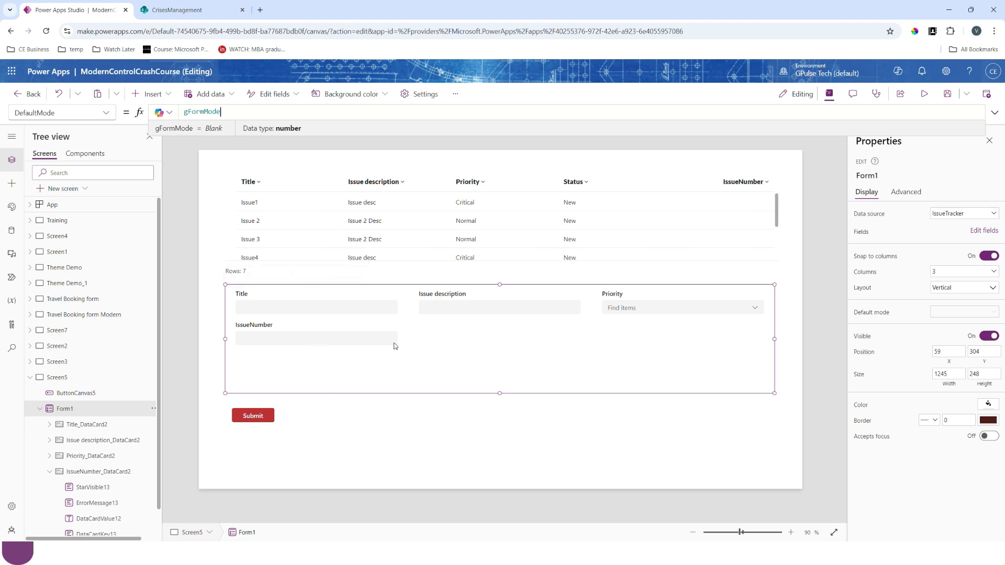
pyautogui.click(455, 448)
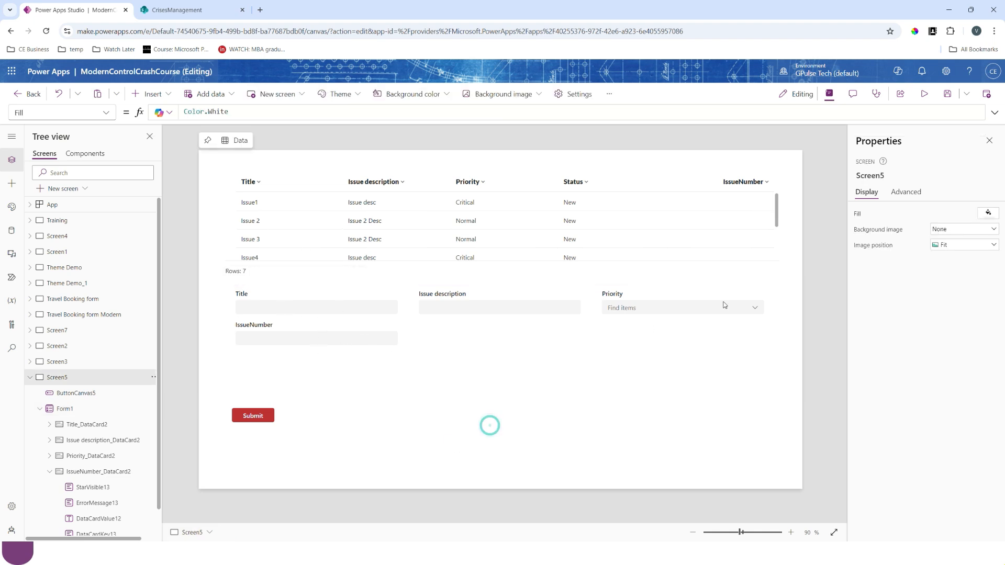
# - Preview the app, select the Issue1 row to load it into the form, and look through the table's remaining rows
pyautogui.click(924, 94)
pyautogui.click(214, 178)
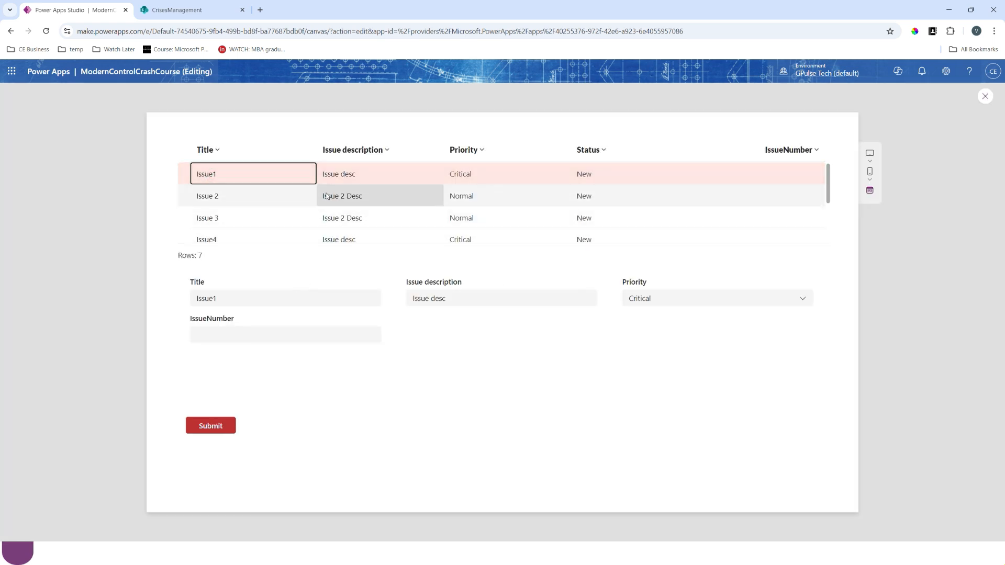
pyautogui.scroll(-3, 328, 196)
pyautogui.scroll(1, 609, 222)
pyautogui.scroll(-1, 610, 222)
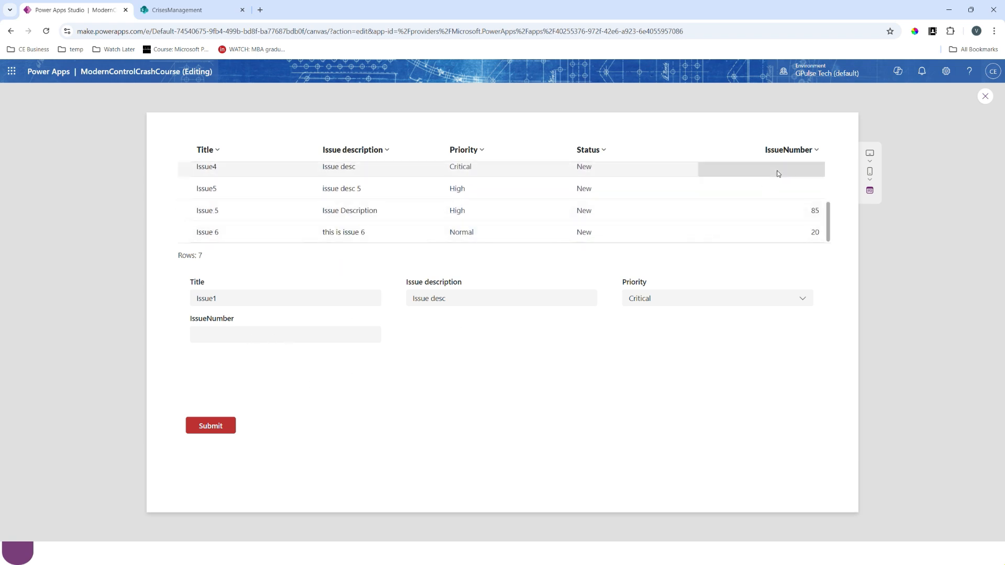
# - Submit the Issue 5 row as title "Issue 5 updated", description "Issue Description updated", priority Normal and IssueNumber 50, and close the preview
pyautogui.click(272, 210)
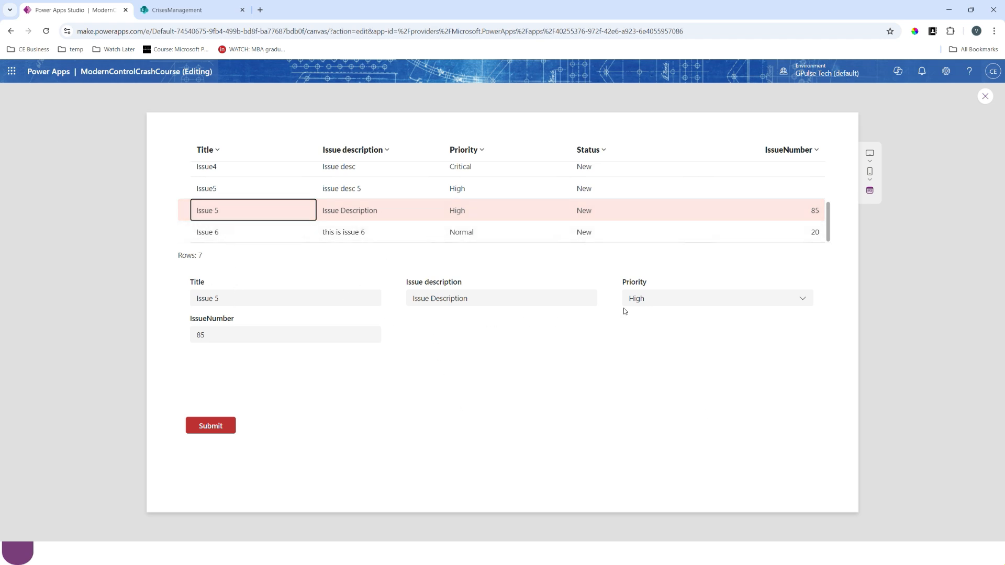
pyautogui.click(254, 302)
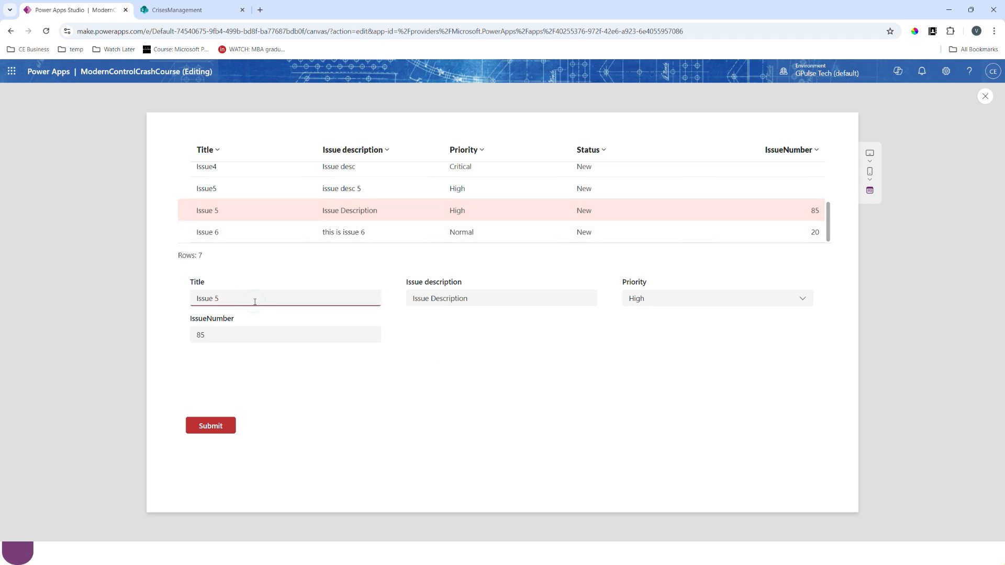
pyautogui.write('updated')
pyautogui.click(507, 300)
pyautogui.write('upda')
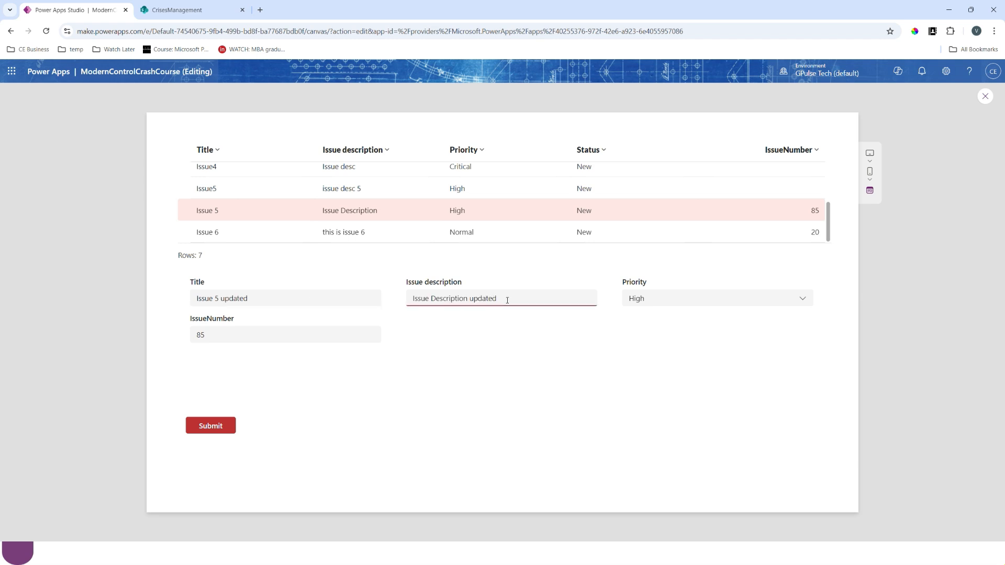
pyautogui.click(700, 298)
pyautogui.click(670, 351)
pyautogui.click(235, 333)
pyautogui.press('BackSpace')
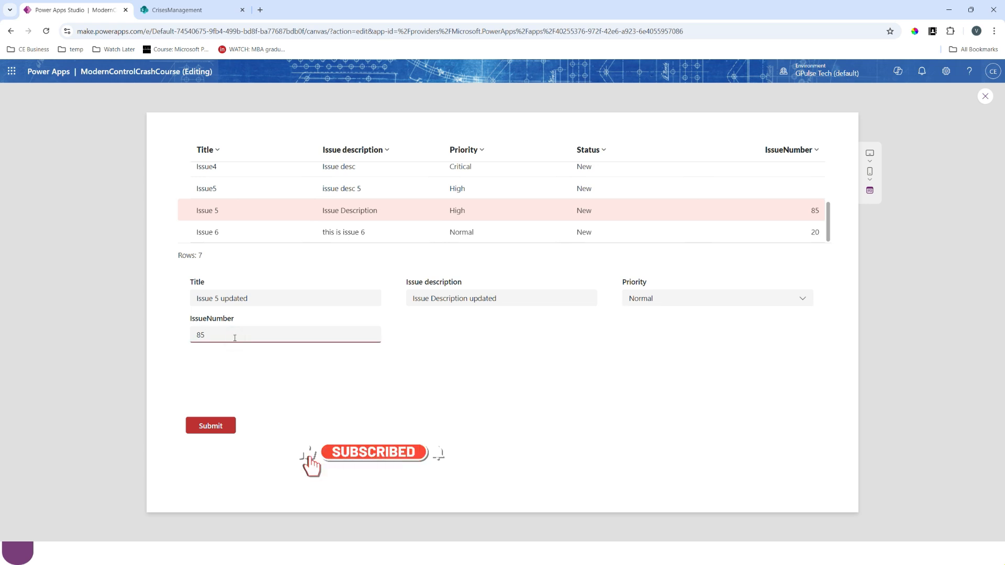
pyautogui.press('BackSpace')
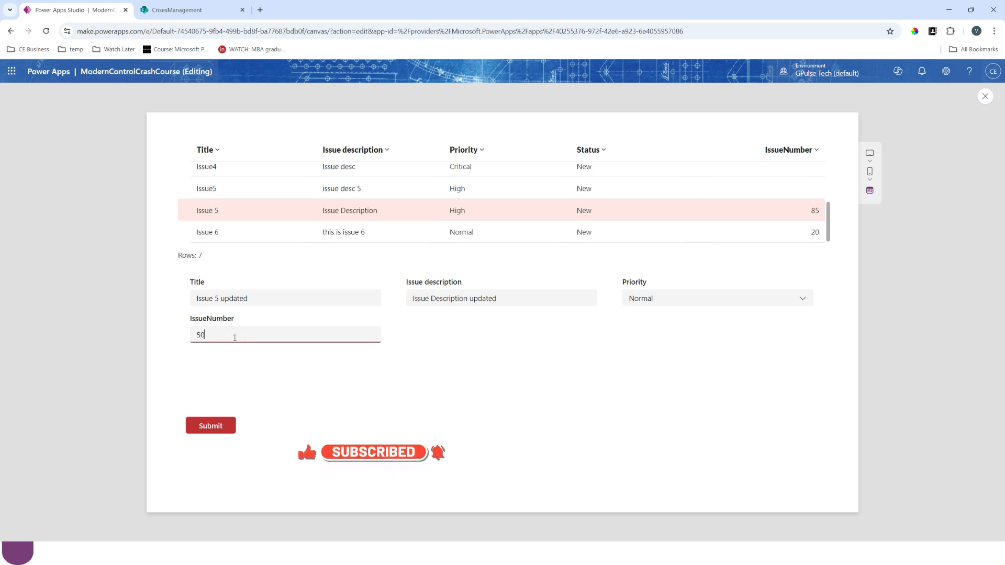
pyautogui.click(210, 425)
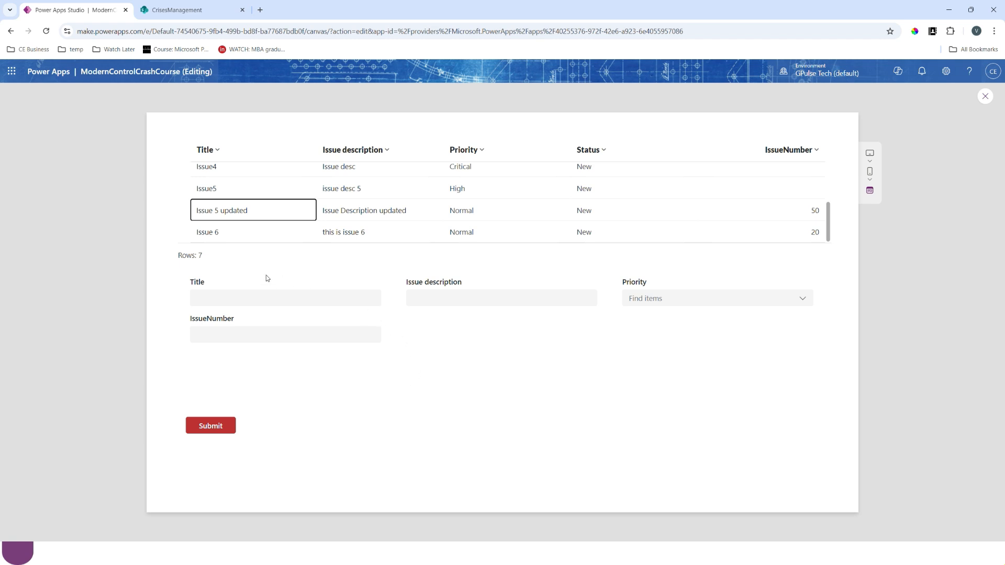
pyautogui.click(979, 101)
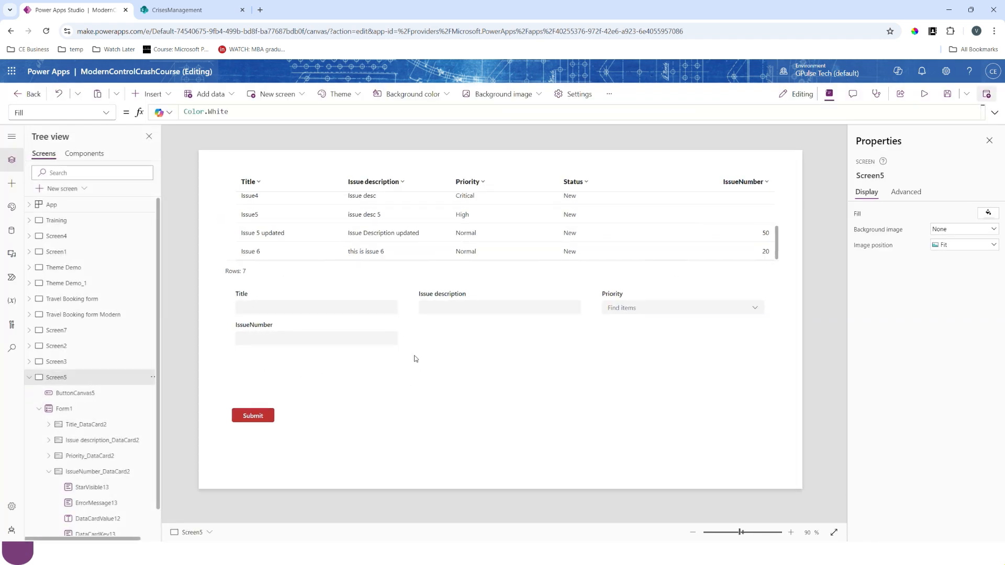
# - Move the Submit button and the form further down the screen to make room above them
pyautogui.moveTo(248, 419); pyautogui.dragTo(246, 463)
pyautogui.click(490, 288)
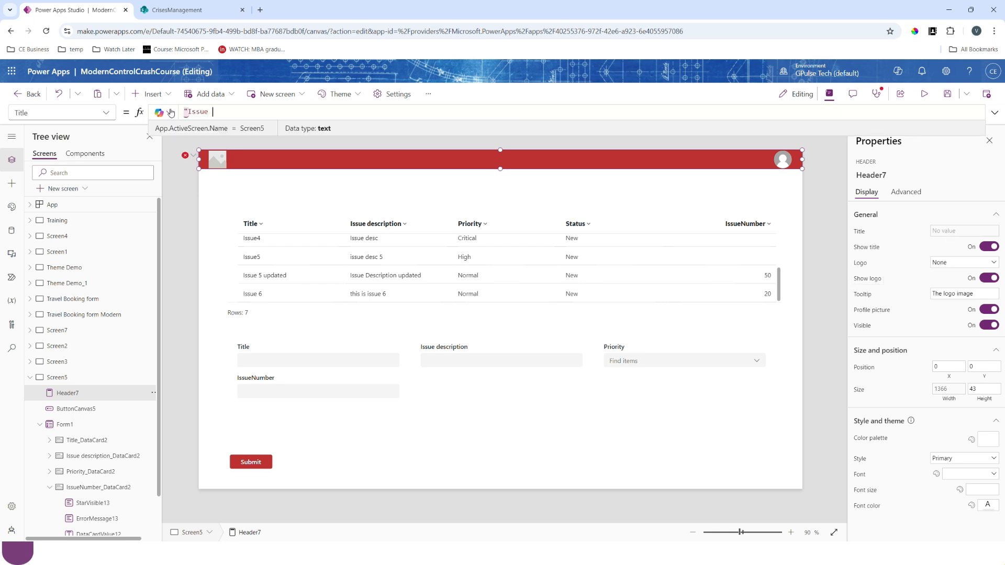
# - Set the header's title to "Issue Tracker form"
pyautogui.write('ker form"')
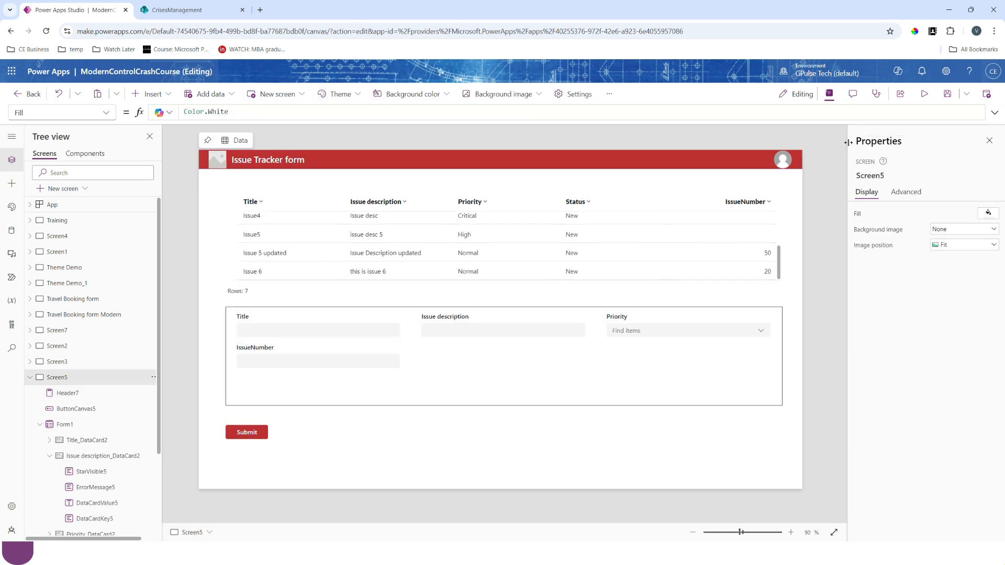
# - Preview the app and fill the form with title "Network Issue" and issue description "Network is down"
pyautogui.click(921, 97)
pyautogui.click(239, 326)
pyautogui.write('Netw')
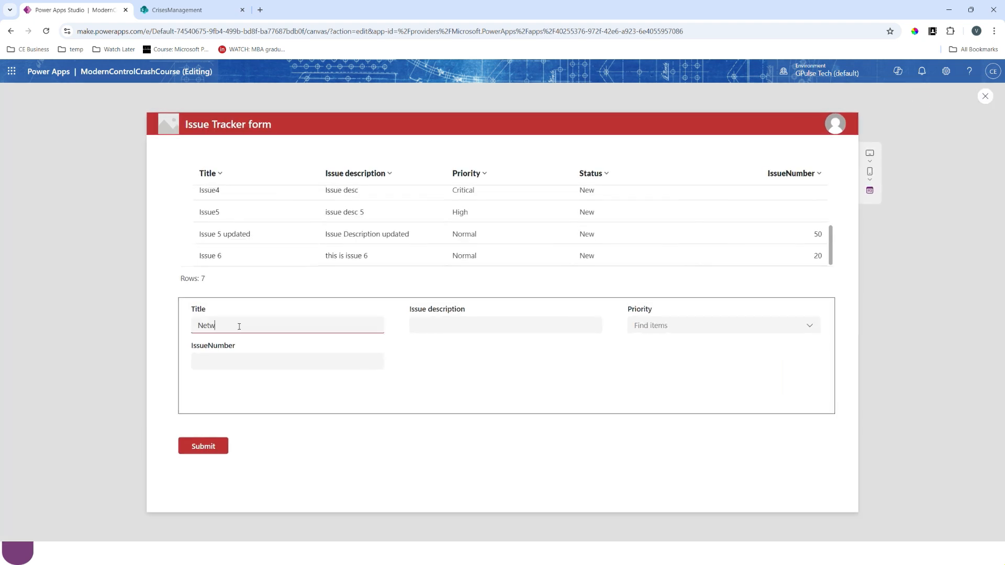
pyautogui.write('ork Issue')
pyautogui.press('Tab')
pyautogui.write('Network is f')
pyautogui.write('own')
# - Set the new issue's priority to Low and its IssueNumber to 55, submit the form, and close the preview
pyautogui.click(682, 326)
pyautogui.click(644, 398)
pyautogui.click(668, 402)
pyautogui.click(287, 355)
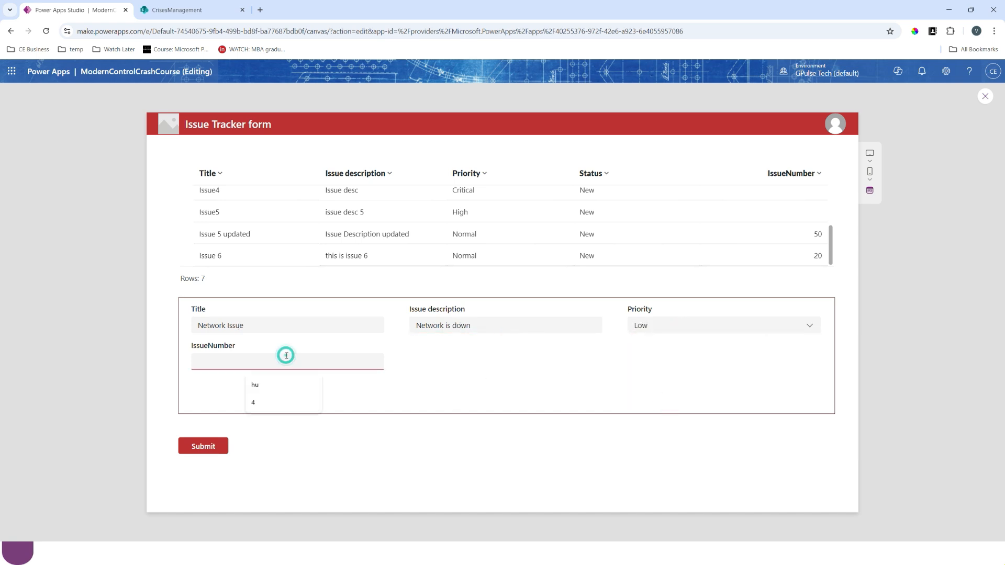
pyautogui.write('55')
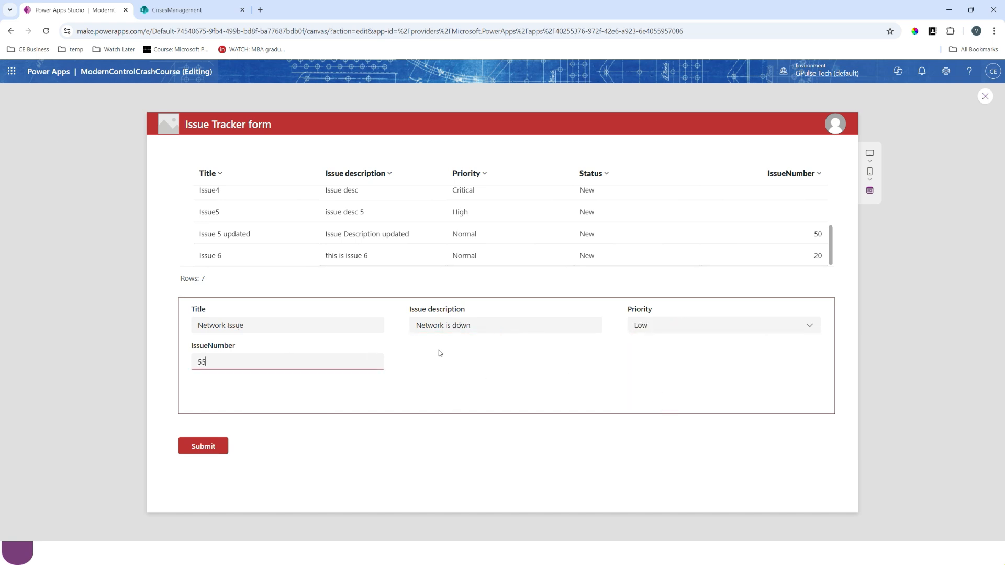
pyautogui.click(215, 448)
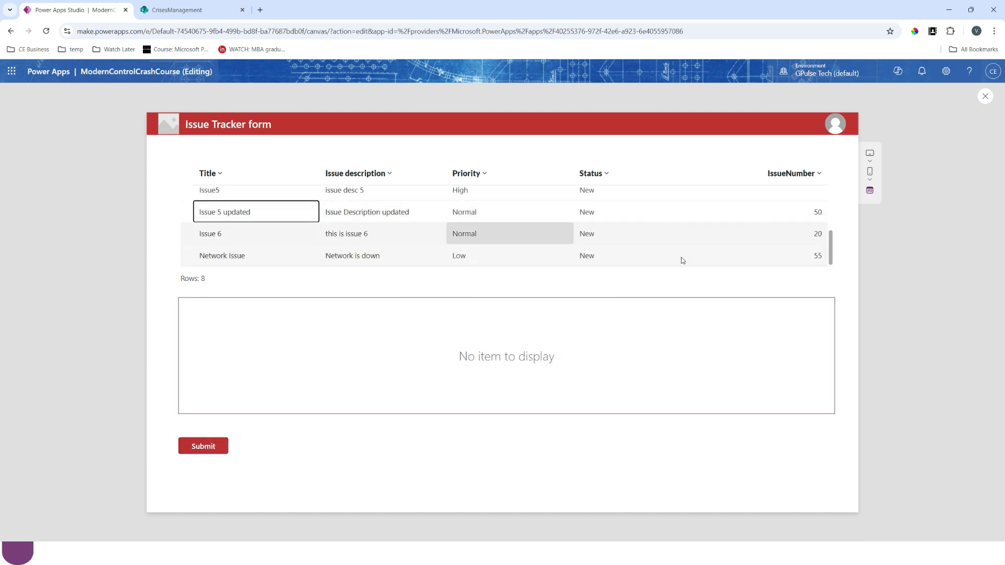
pyautogui.click(984, 96)
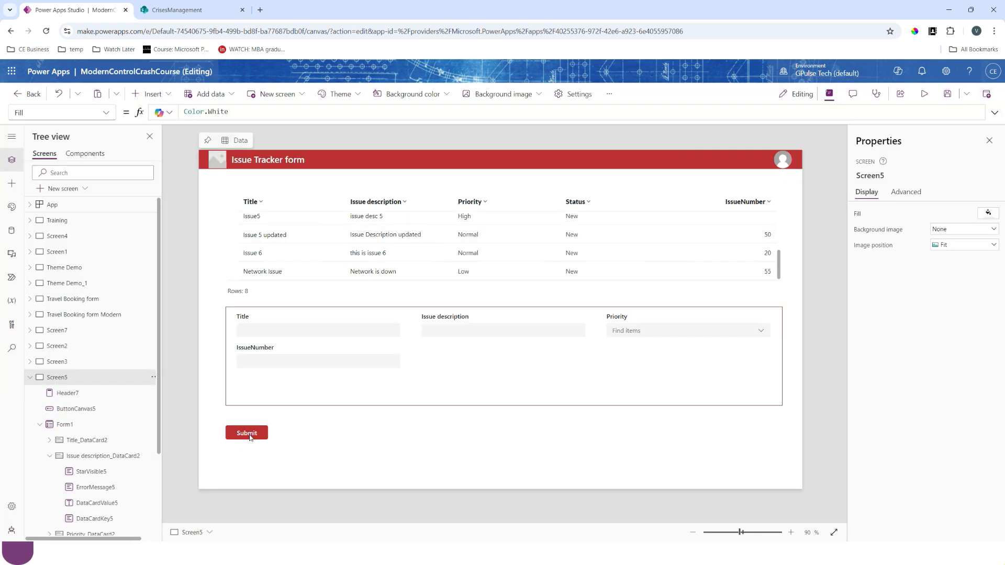
# - Add ResetForm(Form1); to the Submit button's OnSelect formula, between the Refresh and Set lines
pyautogui.click(255, 433)
pyautogui.click(284, 124)
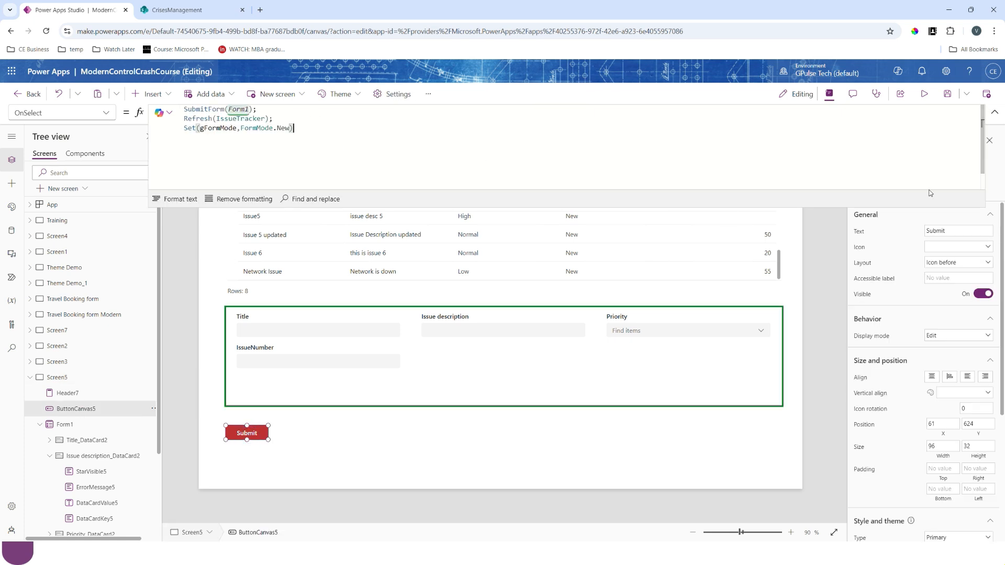
pyautogui.click(304, 117)
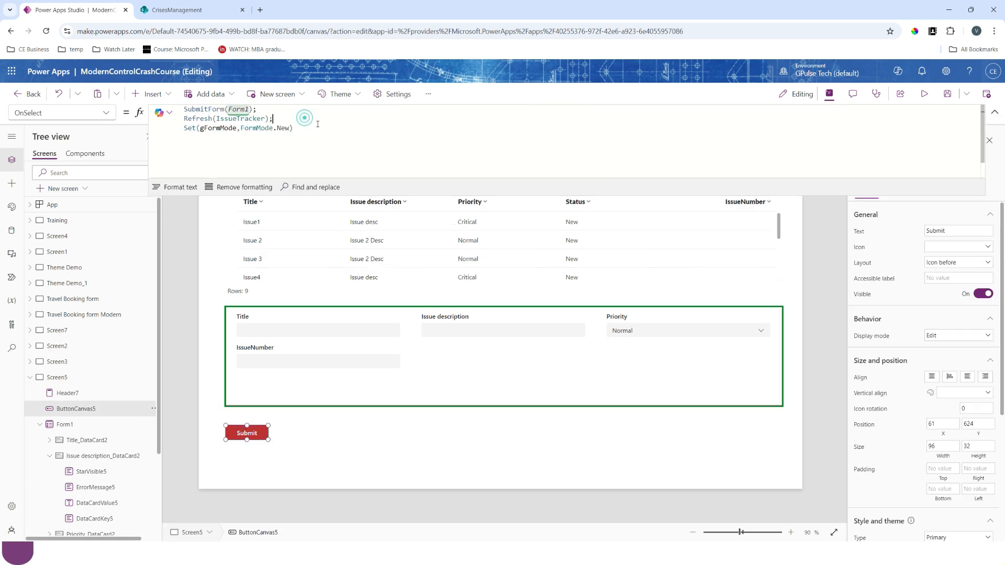
pyautogui.press('Return')
pyautogui.write('resetForm(for')
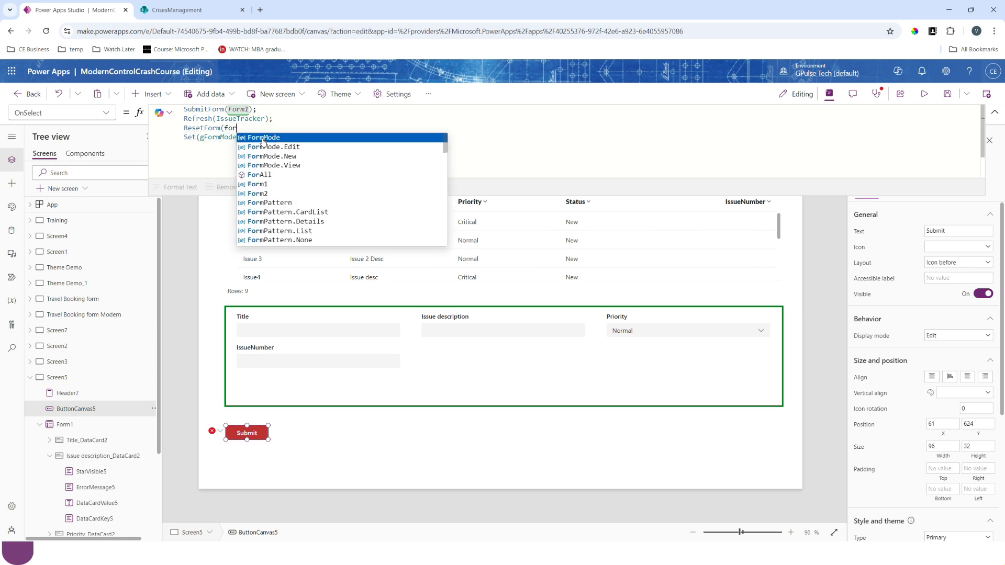
pyautogui.write('m1);')
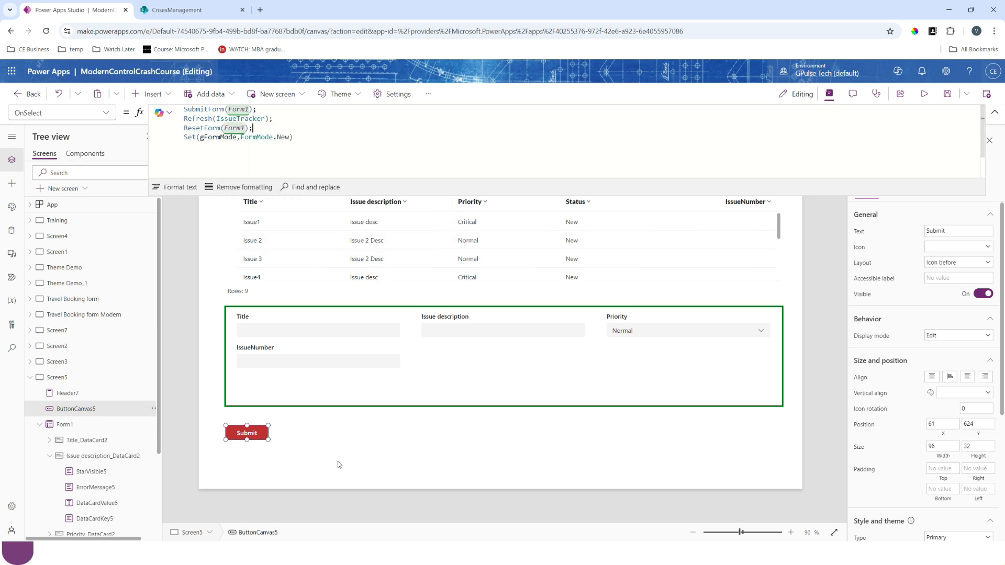
pyautogui.click(372, 452)
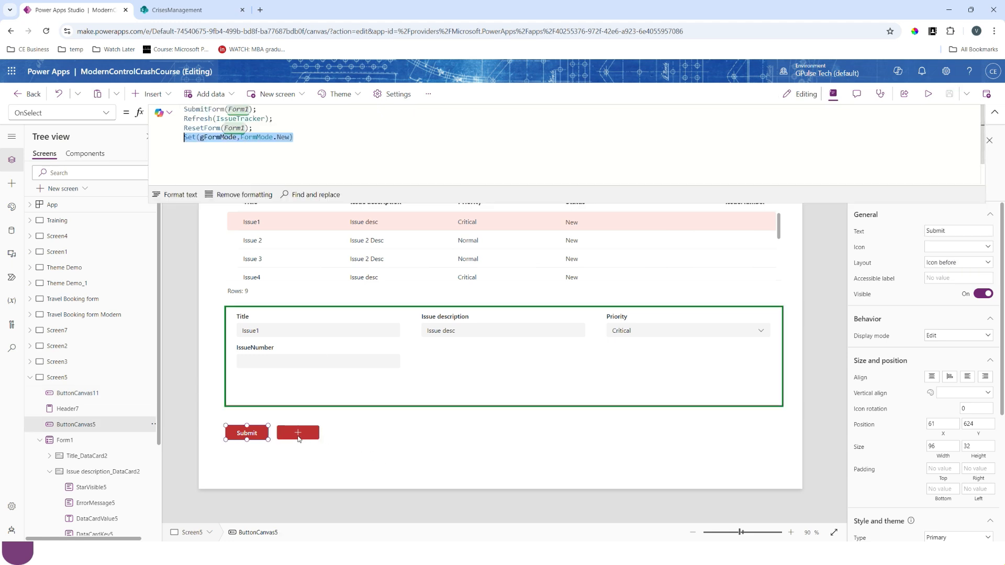
# - Preview the app and submit a new issue titled "Software Issue" with description "Software is not working", priority High and IssueNumber 100
pyautogui.press('F5')
pyautogui.click(221, 328)
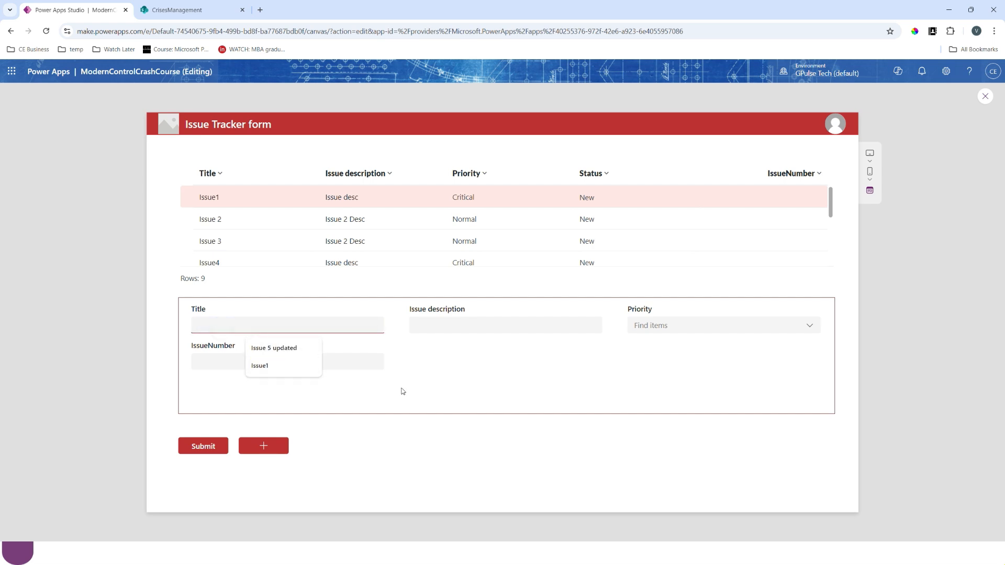
pyautogui.write('Software Issue')
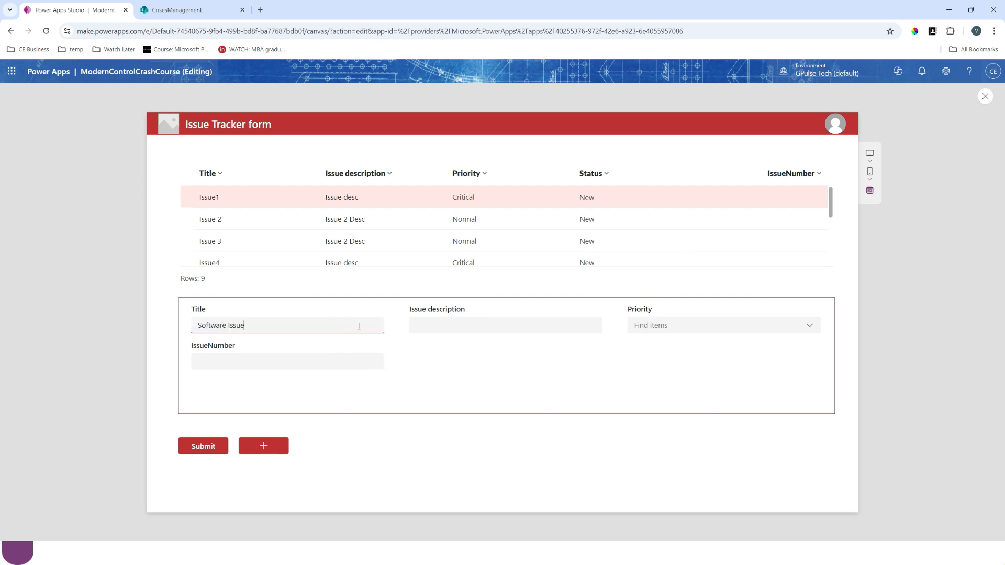
pyautogui.click(465, 323)
pyautogui.write('Software is not working')
pyautogui.click(659, 325)
pyautogui.click(649, 360)
pyautogui.click(263, 361)
pyautogui.write('100')
pyautogui.click(204, 446)
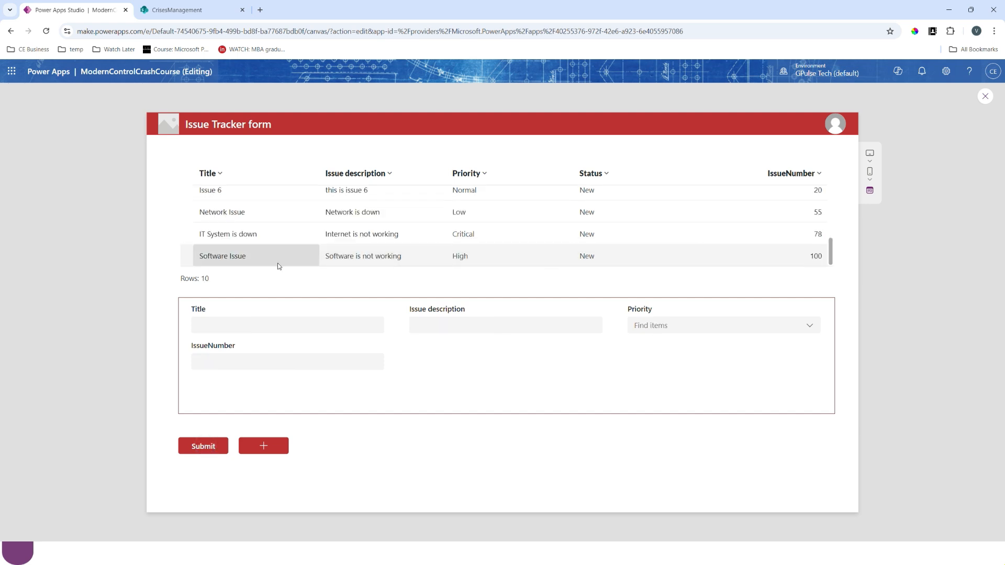
# - Resubmit the Software Issue row as title "Software Issue - updated", description "Software is not working - updated", priority Normal and IssueNumber 101
pyautogui.click(255, 258)
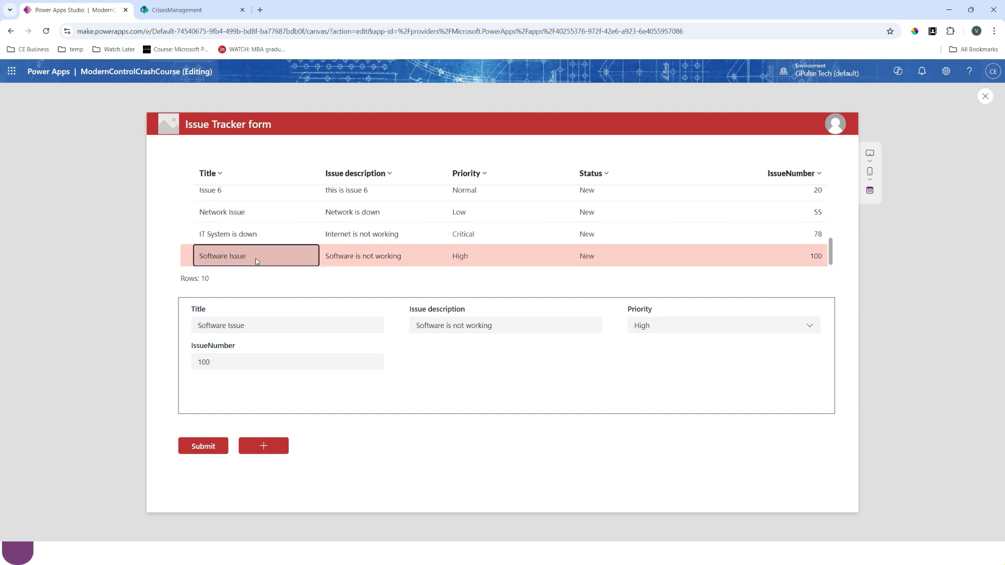
pyautogui.click(275, 329)
pyautogui.write('- updated')
pyautogui.click(512, 324)
pyautogui.write('- updated')
pyautogui.click(643, 325)
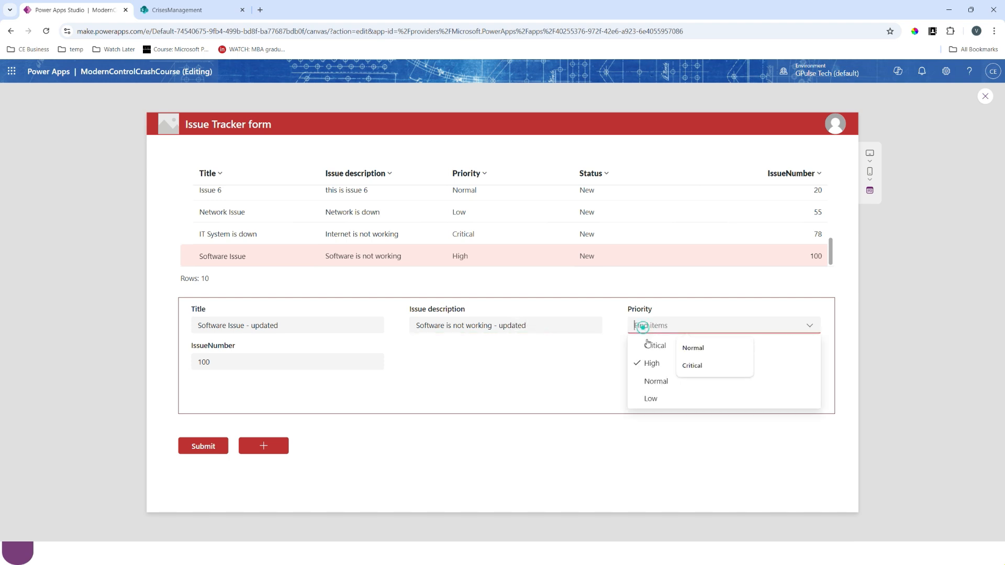
pyautogui.click(656, 381)
pyautogui.click(218, 365)
pyautogui.press('BackSpace')
pyautogui.write('1')
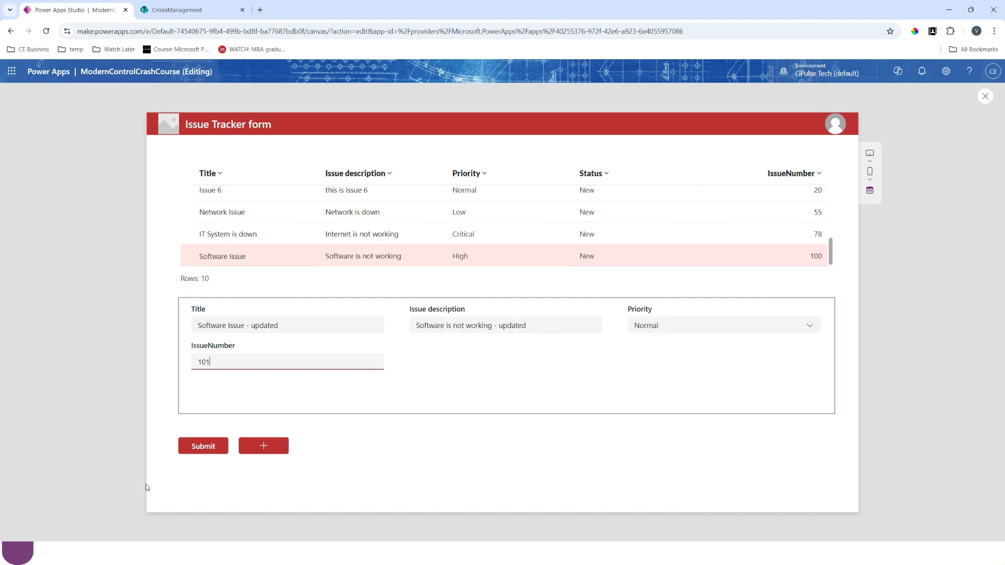
pyautogui.click(195, 448)
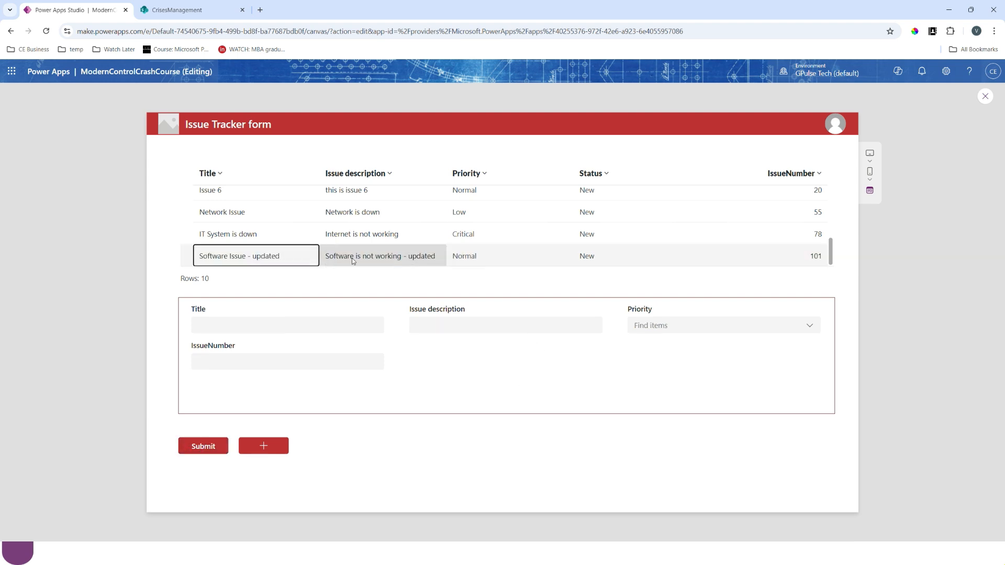